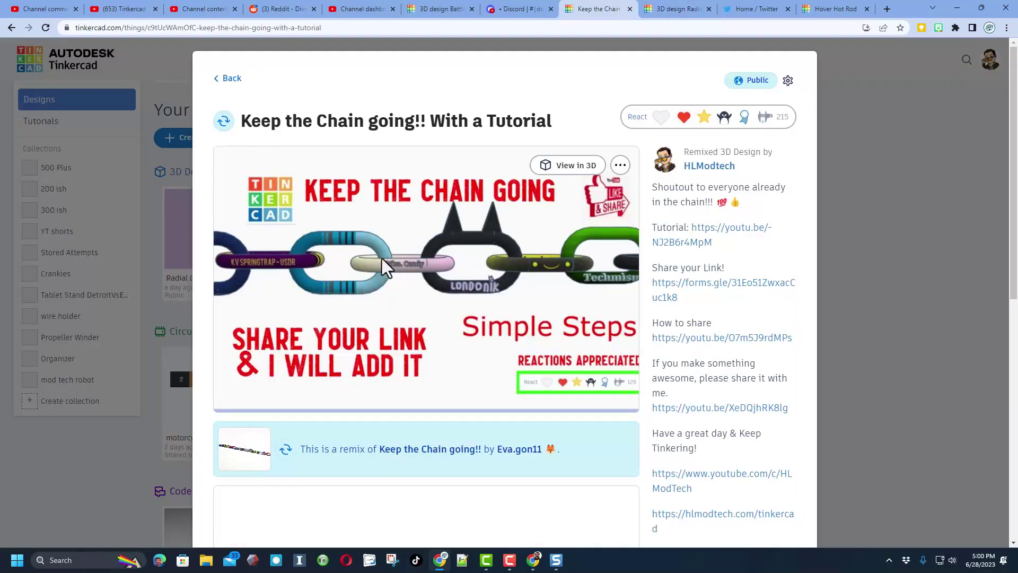
- Switch from the Keep the Chain going page to the Radial Gradient Link design in the editor
{"action": "left_click", "coordinate": [597, 96]}
{"action": "key", "text": "ctrl+Tab"}
- Place the saved radial gradient rainbow shape from Your Creations beside the chain link
{"action": "right_click_drag", "start_coordinate": [452, 225], "coordinate": [496, 268]}
{"action": "right_click_drag", "start_coordinate": [691, 280], "coordinate": [682, 271]}
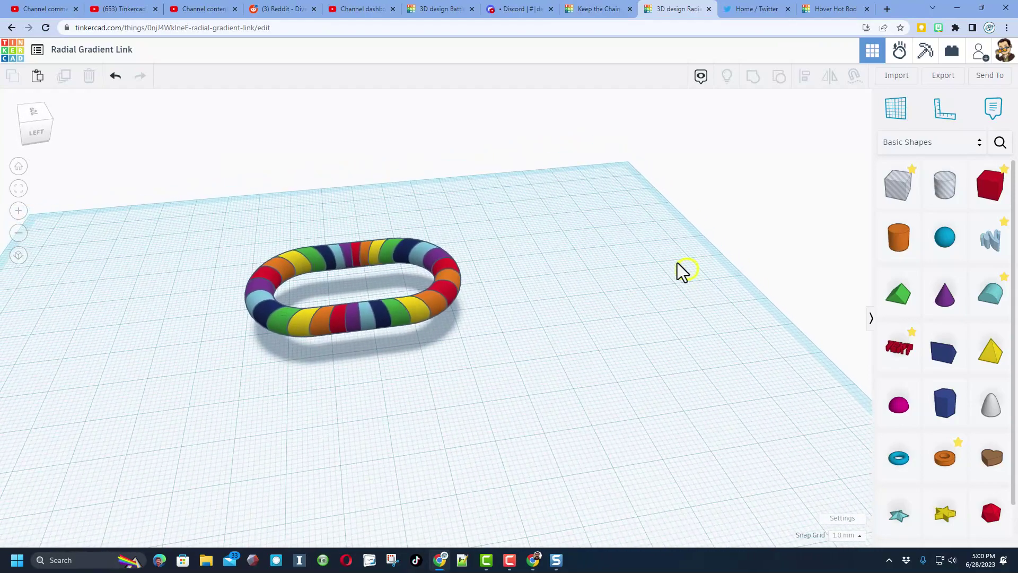
{"action": "right_click_drag", "start_coordinate": [574, 322], "coordinate": [567, 296]}
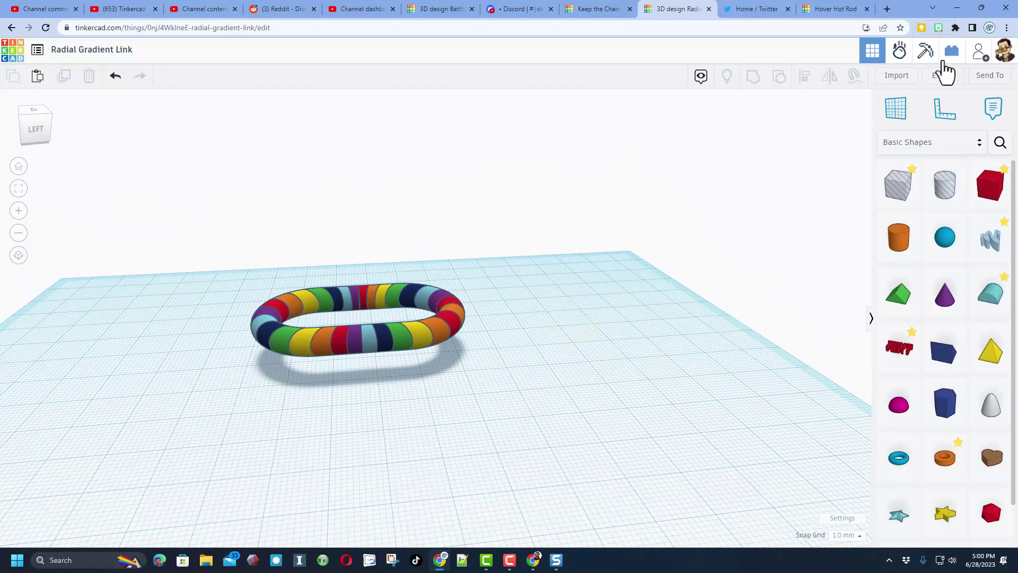
{"action": "left_click", "coordinate": [916, 158]}
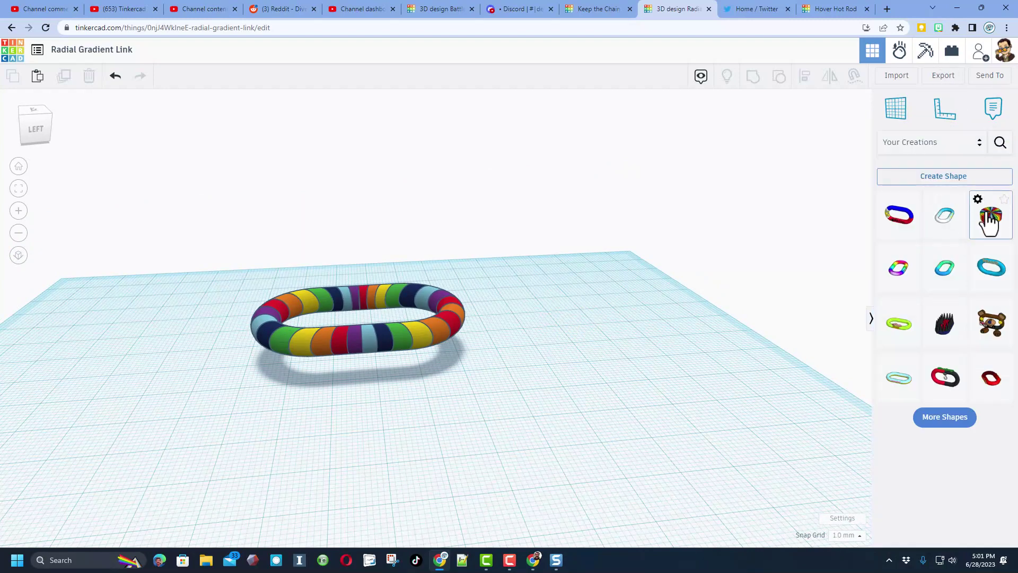
{"action": "left_click_drag", "start_coordinate": [989, 231], "coordinate": [590, 326]}
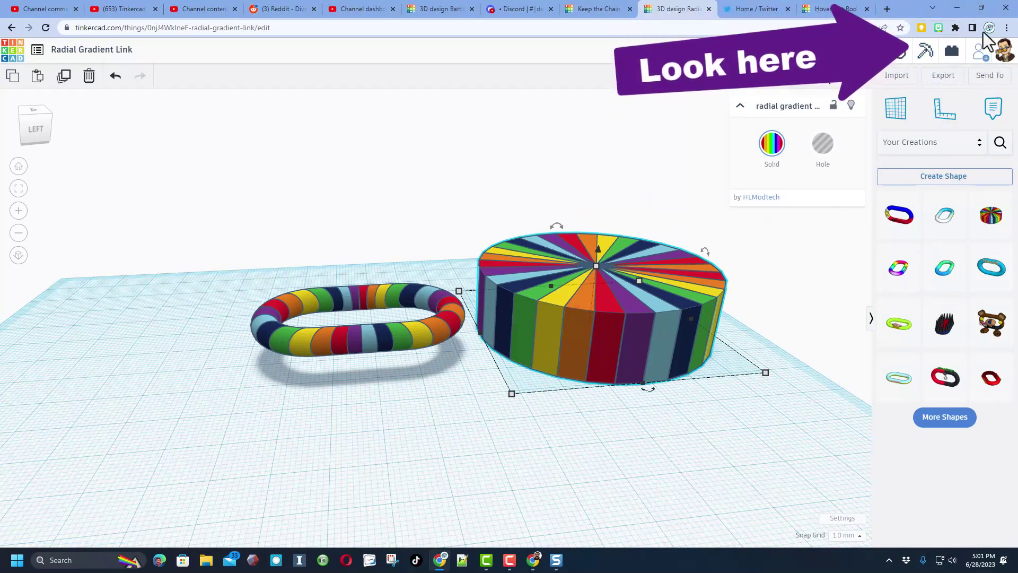
{"action": "mouse_move", "coordinate": [442, 429]}
{"action": "right_mouse_down"}
{"action": "mouse_move", "coordinate": [373, 438]}
{"action": "mouse_move", "coordinate": [455, 415]}
{"action": "mouse_move", "coordinate": [447, 424]}
{"action": "right_mouse_up"}
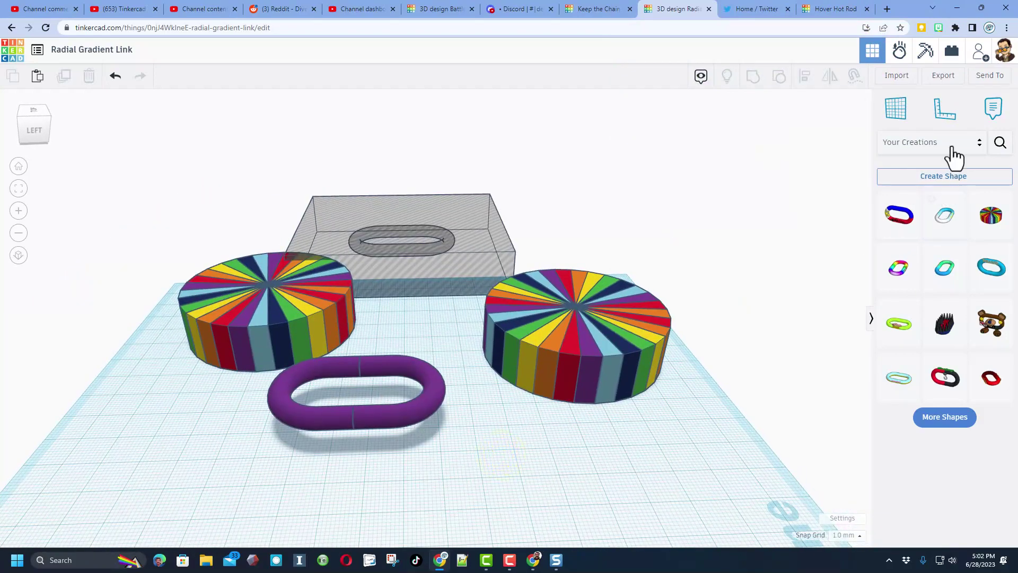
- Search Basic Shapes for 'bent' and place a Bent Pipe on the workplane
{"action": "left_click", "coordinate": [954, 143]}
{"action": "left_click", "coordinate": [923, 183]}
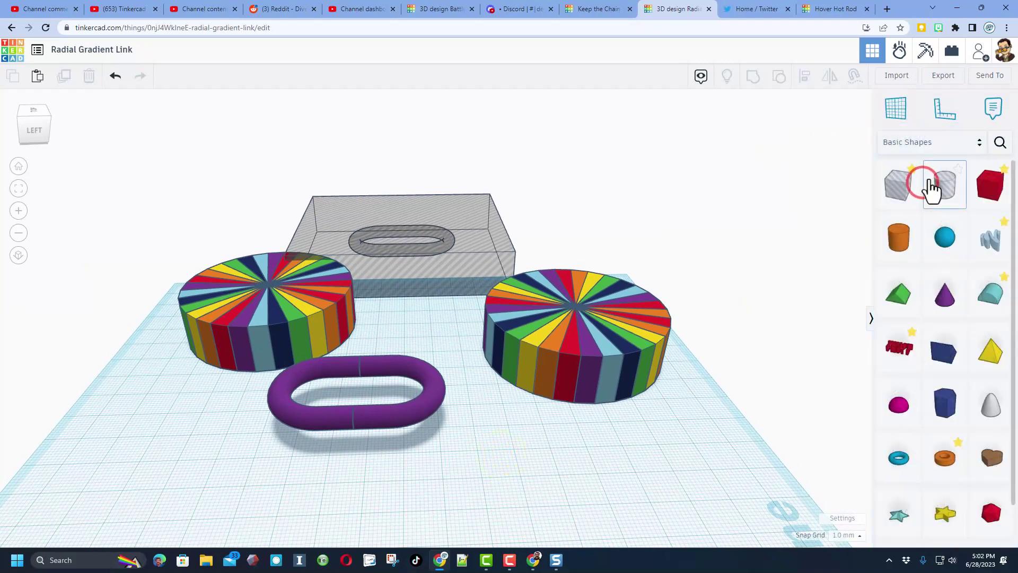
{"action": "left_click", "coordinate": [1002, 148]}
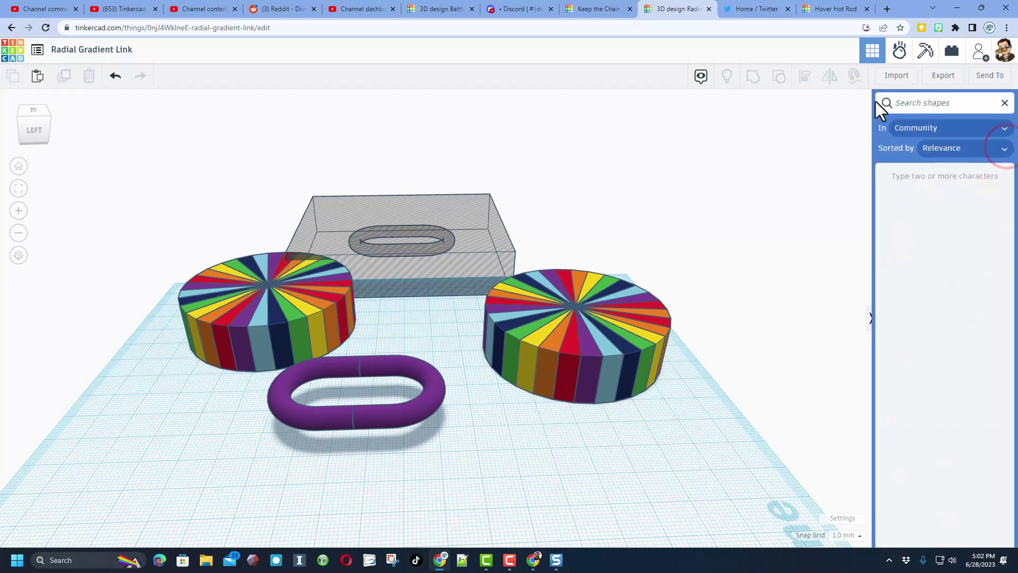
{"action": "type", "text": "bent"}
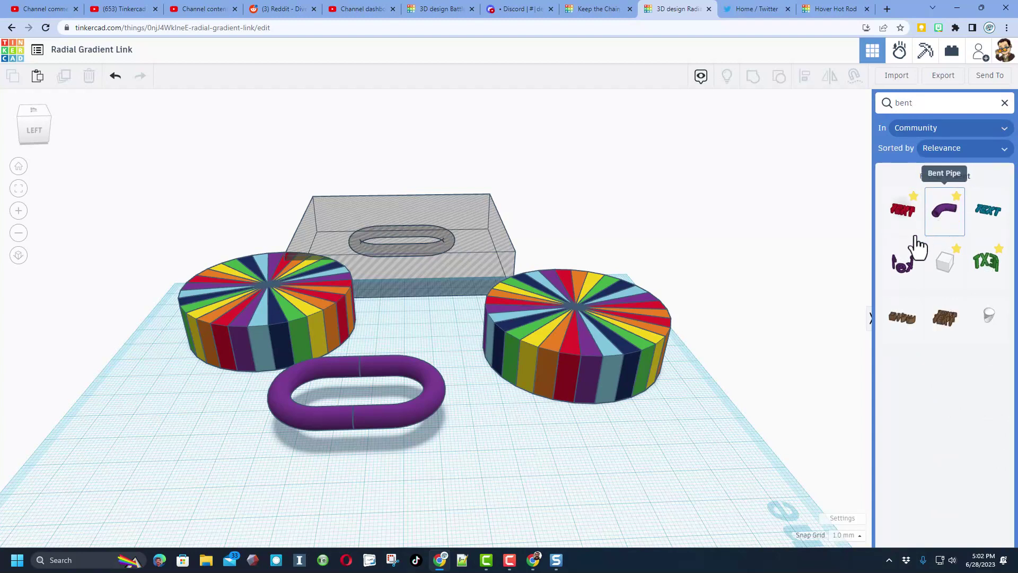
{"action": "left_click", "coordinate": [954, 218]}
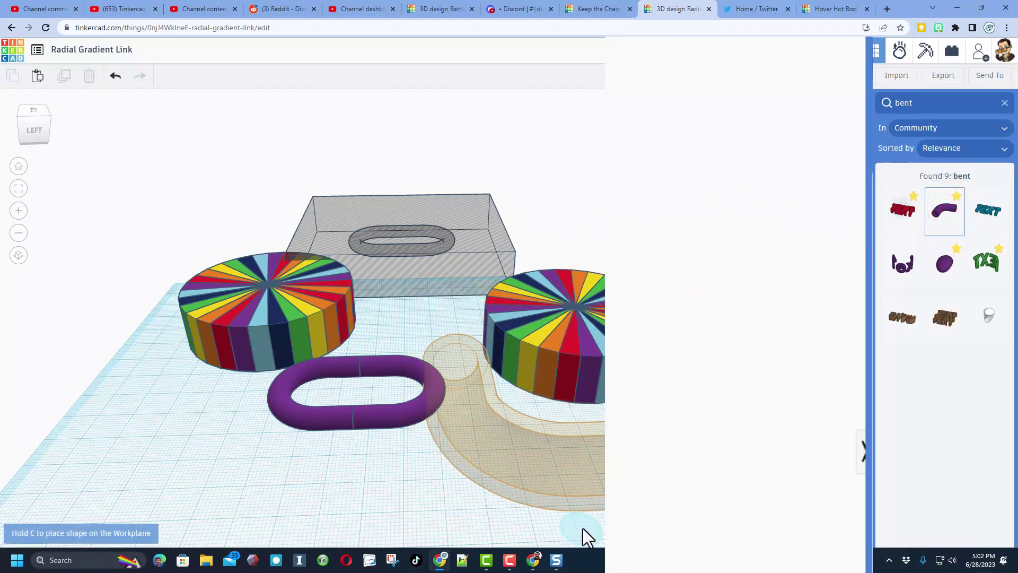
{"action": "left_click", "coordinate": [583, 528]}
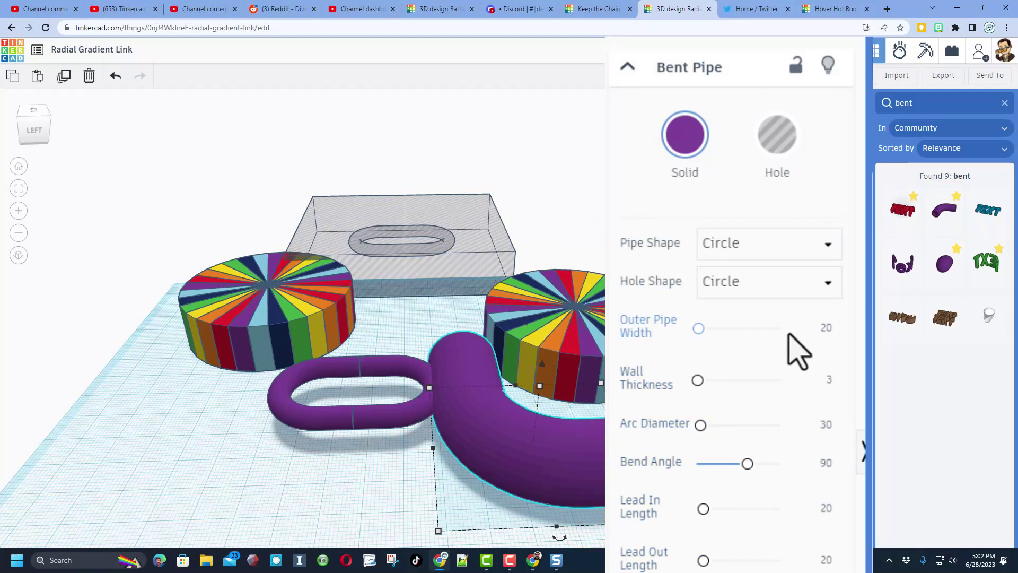
- Set the Bent Pipe to outer width 6, arc diameter 18, bend angle 180, lead lengths 10
{"action": "left_click", "coordinate": [819, 324]}
{"action": "type", "text": "6"}
{"action": "key", "text": "Return"}
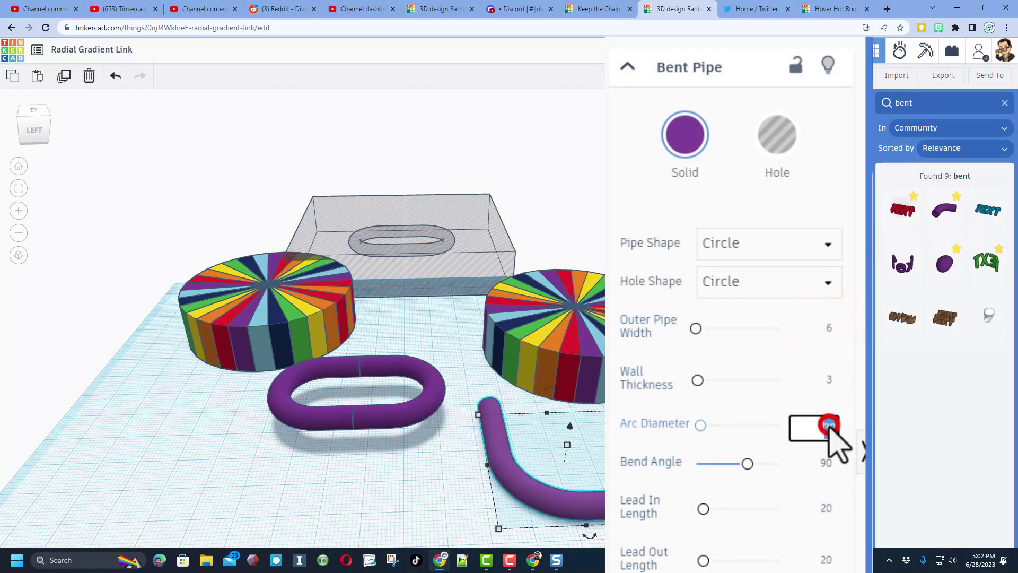
{"action": "key", "text": "Return"}
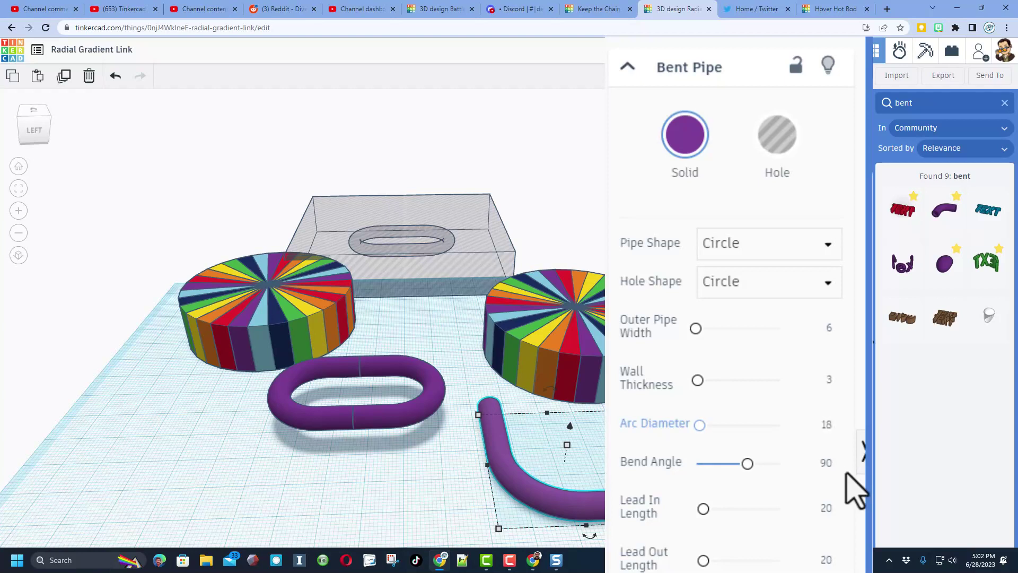
{"action": "left_click", "coordinate": [819, 466]}
{"action": "type", "text": "1"}
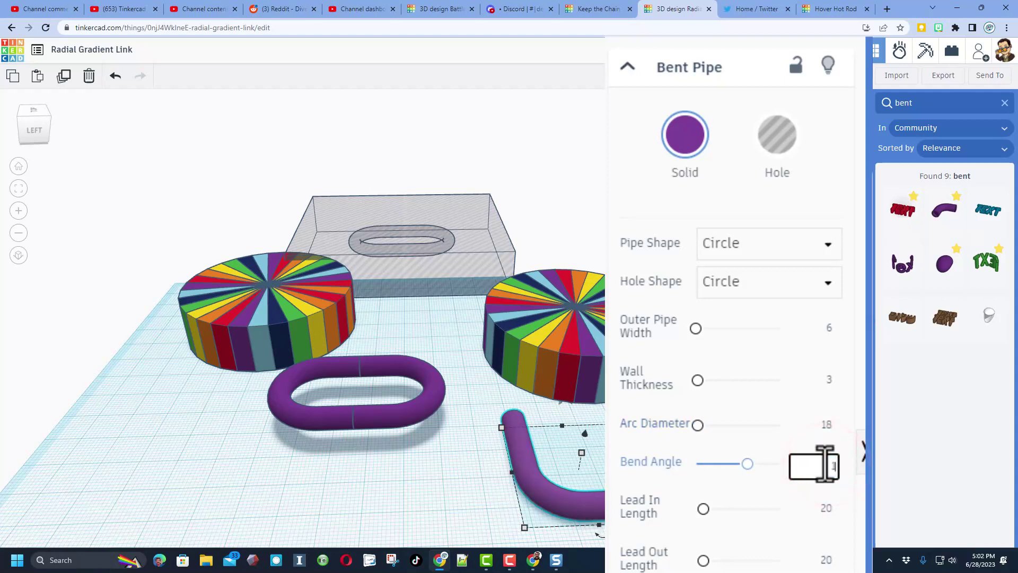
{"action": "type", "text": "80"}
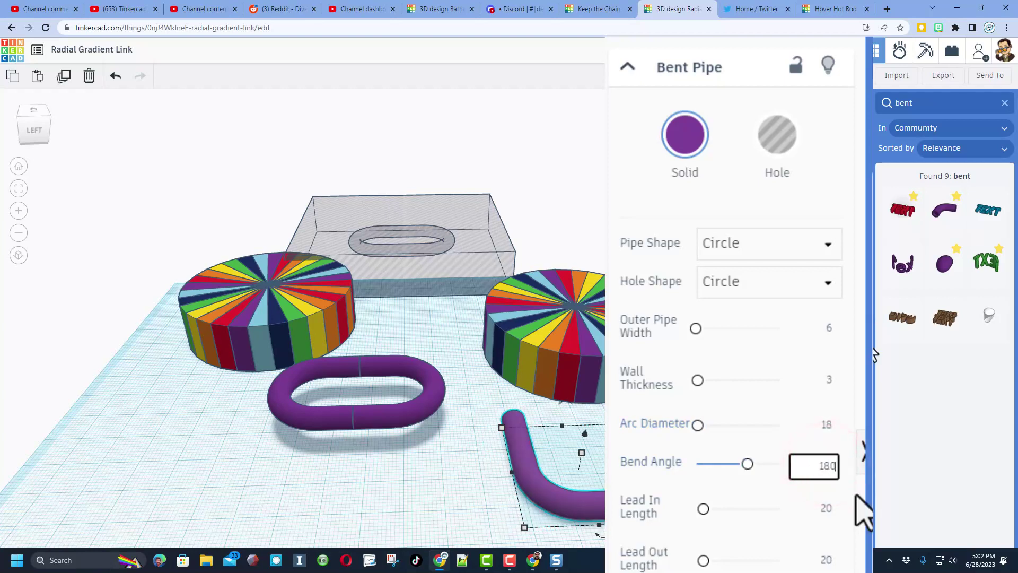
{"action": "key", "text": "Return"}
{"action": "left_click", "coordinate": [827, 508]}
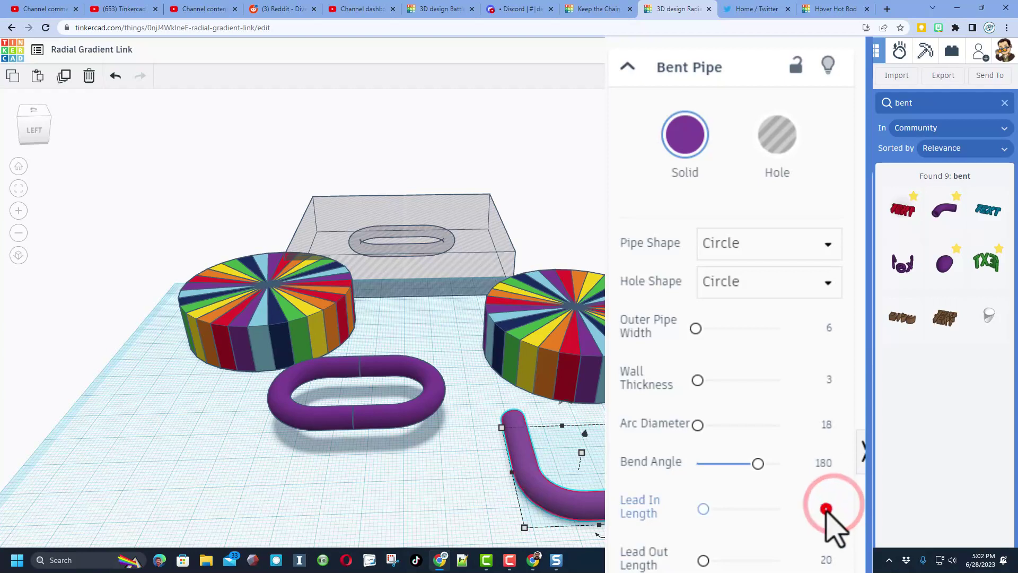
{"action": "type", "text": "10"}
{"action": "key", "text": "Return"}
{"action": "left_click", "coordinate": [827, 560]}
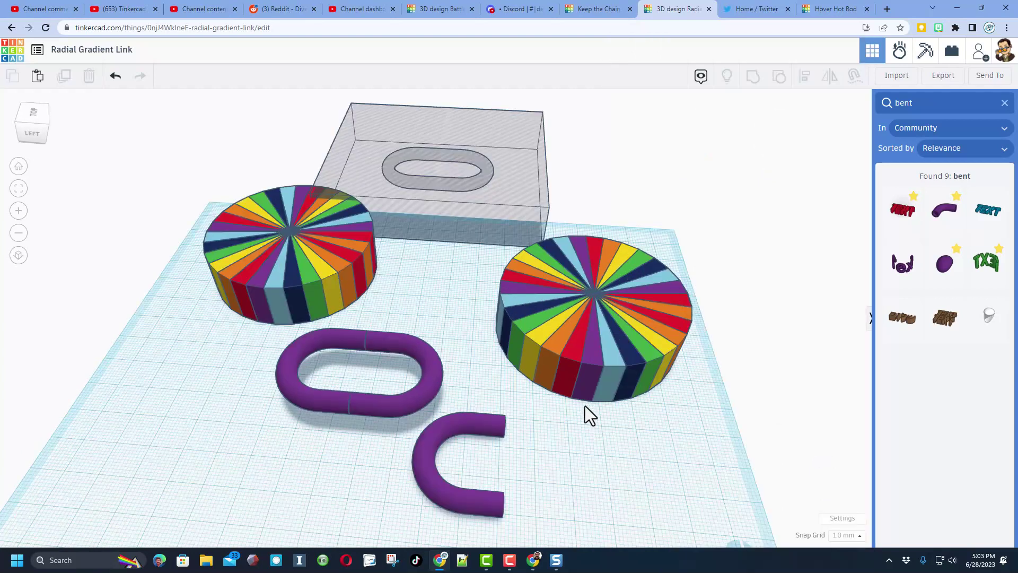
- Duplicate the U-shaped bent pipe, mirror the copy left to right, and shift it right
{"action": "left_click", "coordinate": [477, 432]}
{"action": "key", "text": "ctrl+d"}
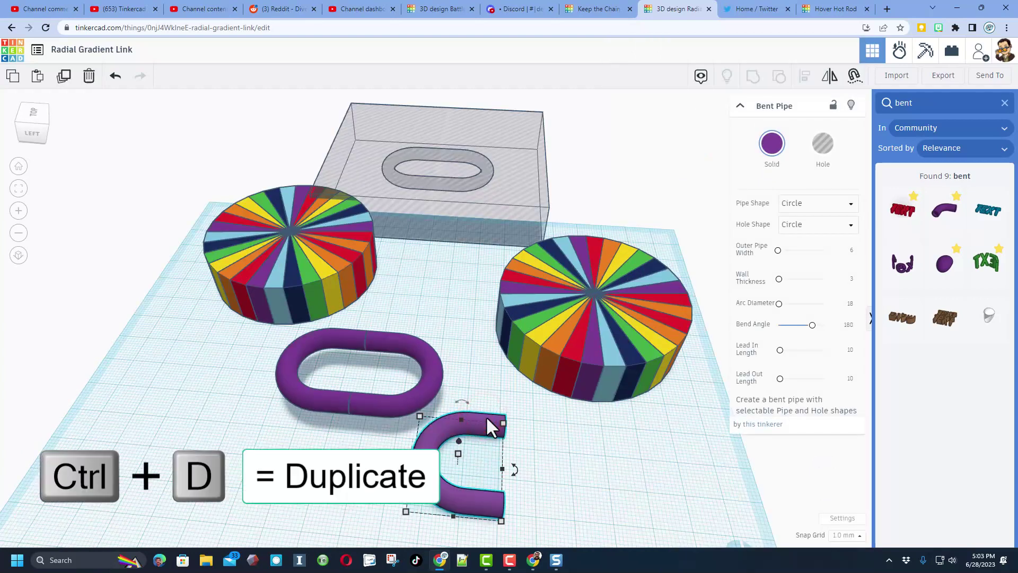
{"action": "left_click", "coordinate": [821, 75]}
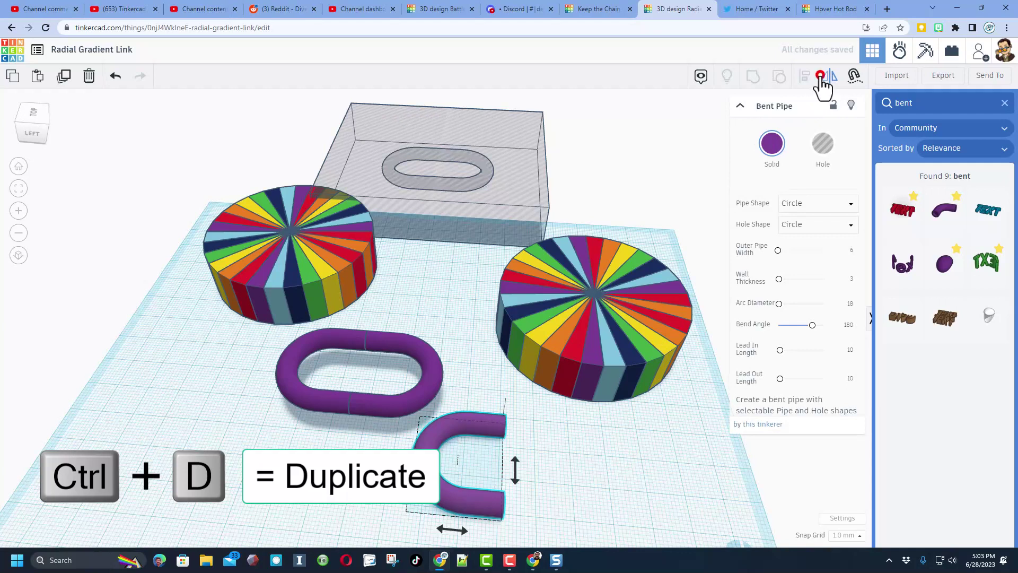
{"action": "left_click", "coordinate": [450, 528]}
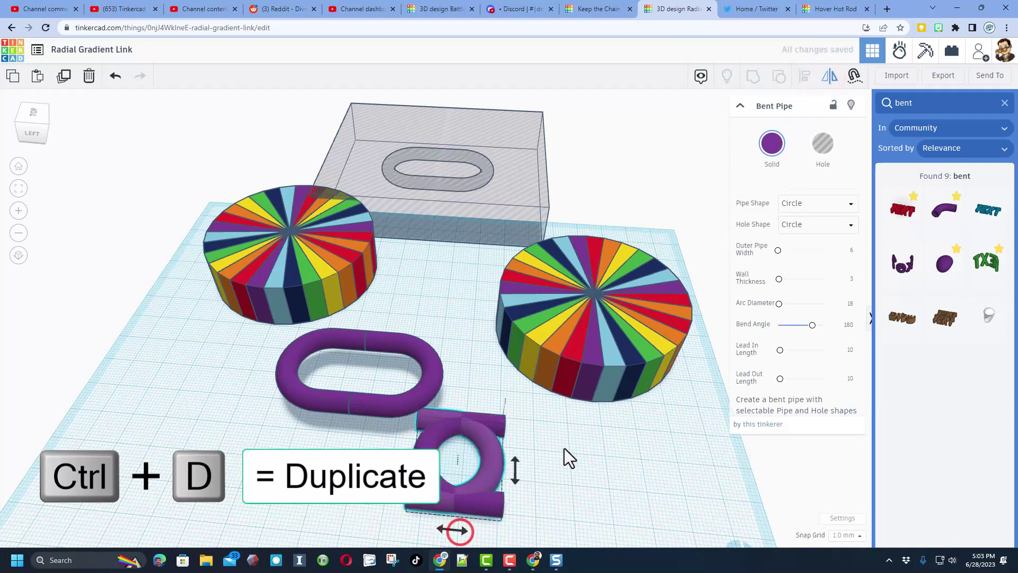
{"action": "left_click", "coordinate": [544, 445]}
{"action": "left_click", "coordinate": [488, 472]}
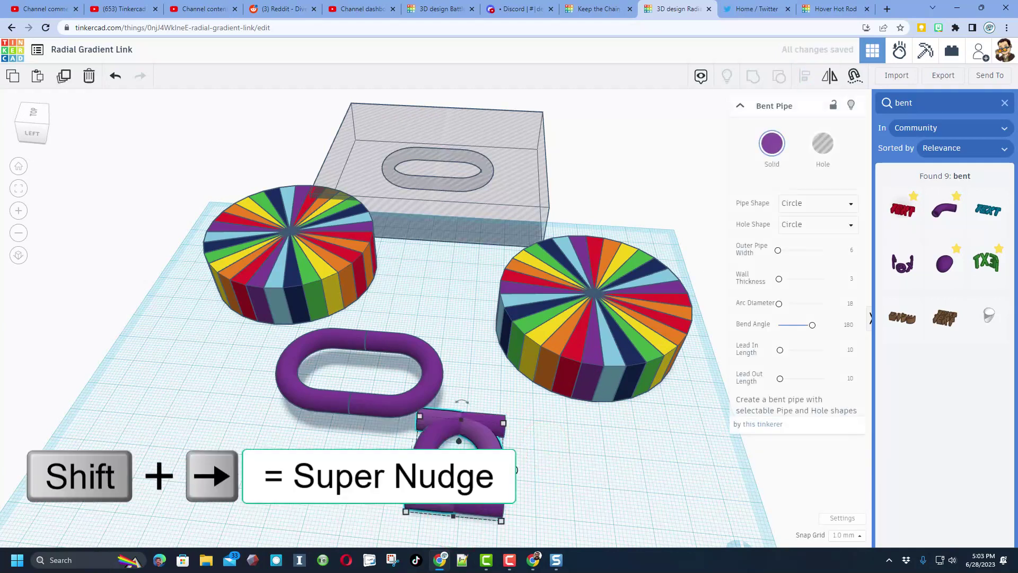
{"action": "key", "text": "shift+Right"}
{"action": "key", "text": "shift+Right"}
{"action": "key", "text": "shift+Right"}
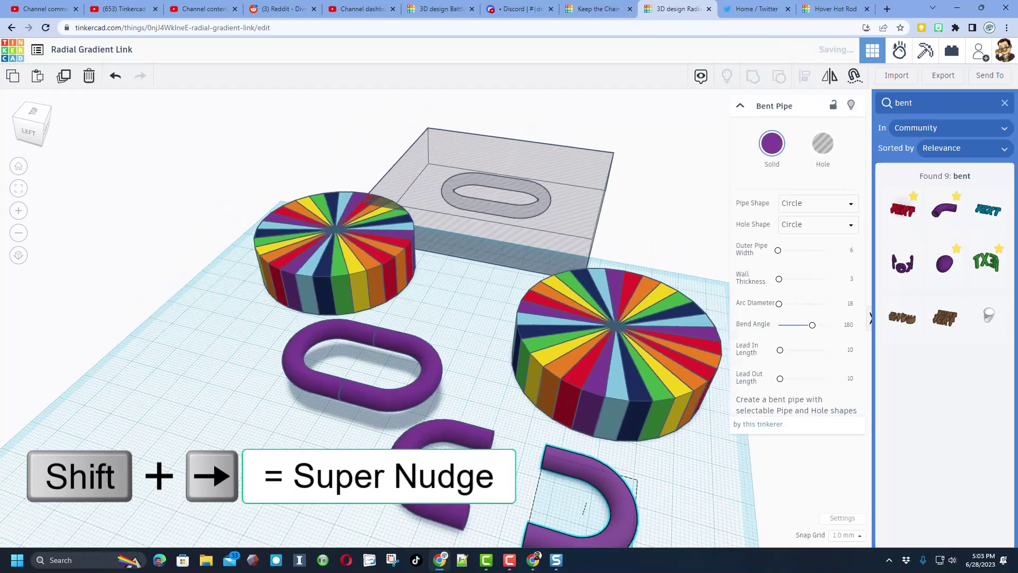
- Use a custom workplane to drop the copy against the first pipe's end face, closing the link
{"action": "key", "text": "w"}
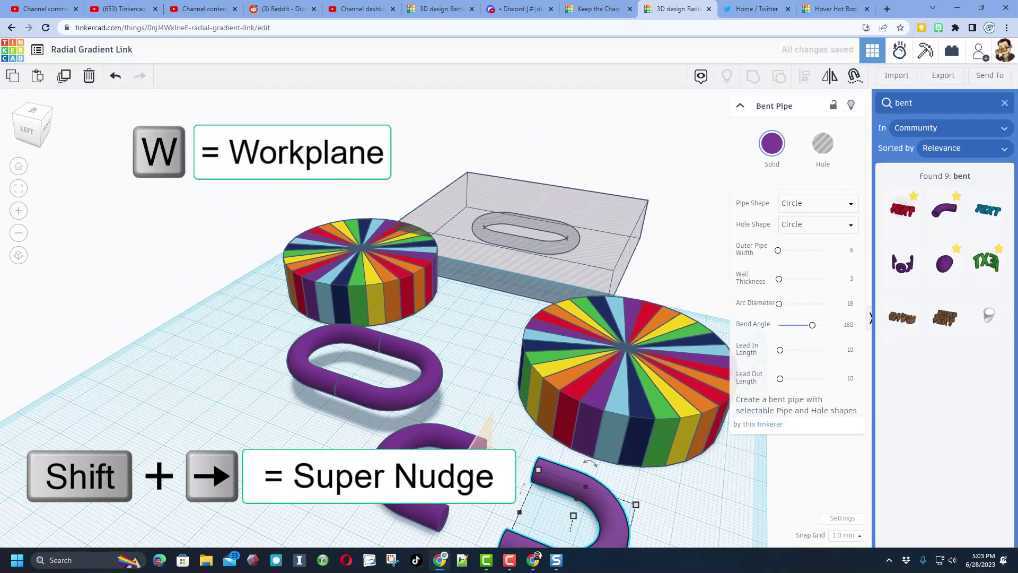
{"action": "left_click", "coordinate": [481, 457]}
{"action": "key", "text": "d"}
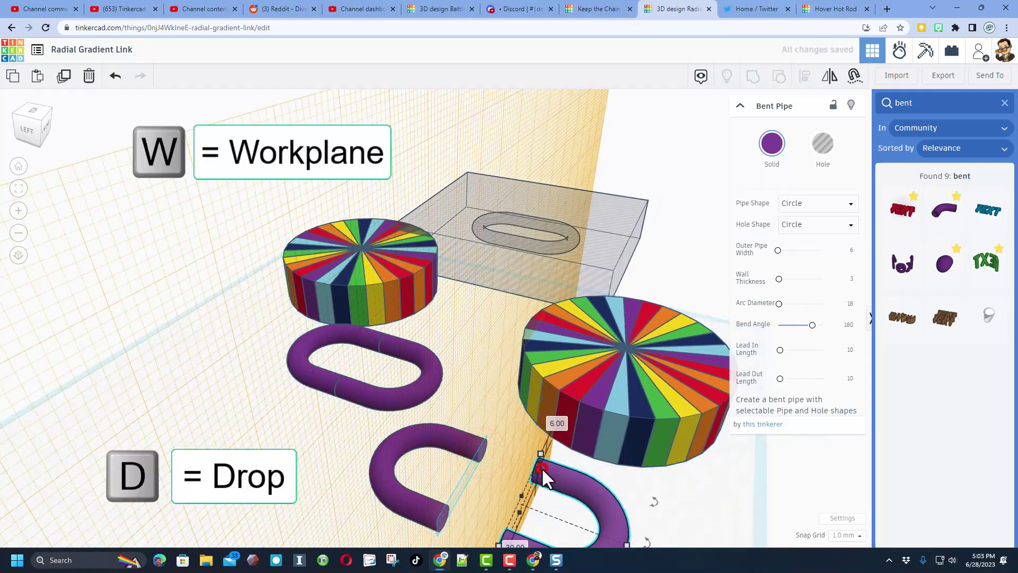
{"action": "left_click", "coordinate": [542, 466]}
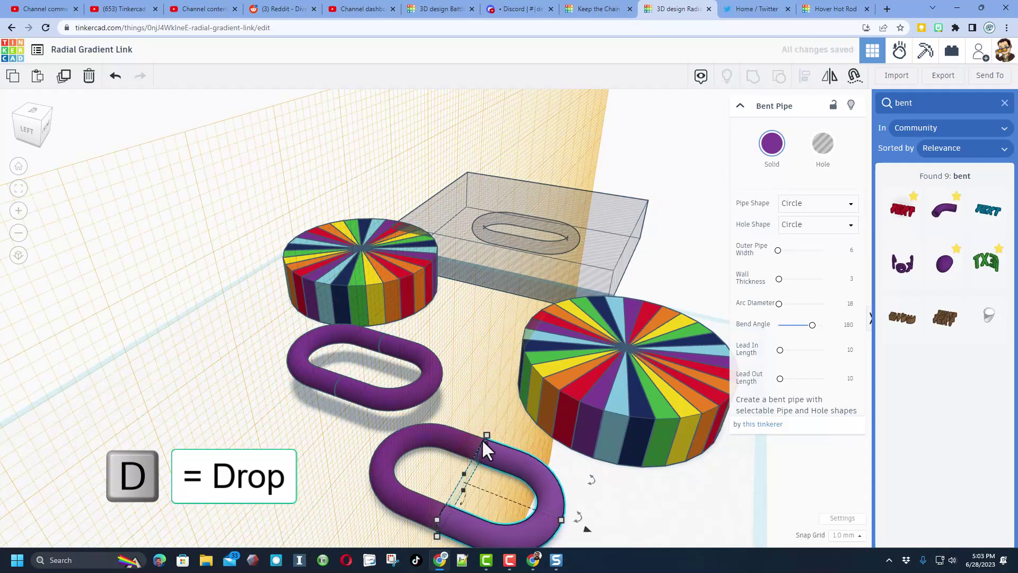
{"action": "left_click", "coordinate": [470, 410]}
{"action": "right_click_drag", "start_coordinate": [463, 417], "coordinate": [496, 482]}
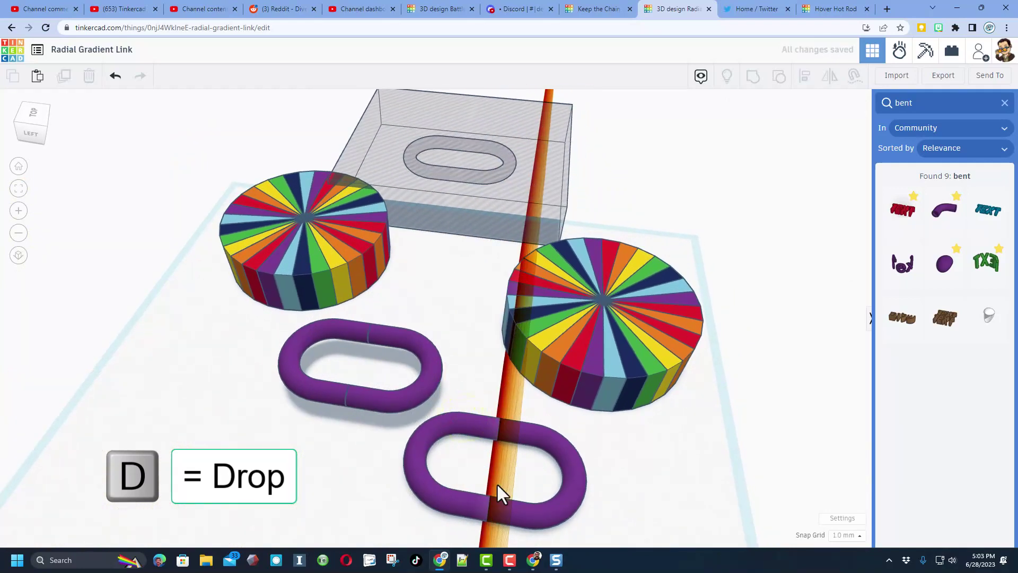
{"action": "left_click", "coordinate": [682, 470]}
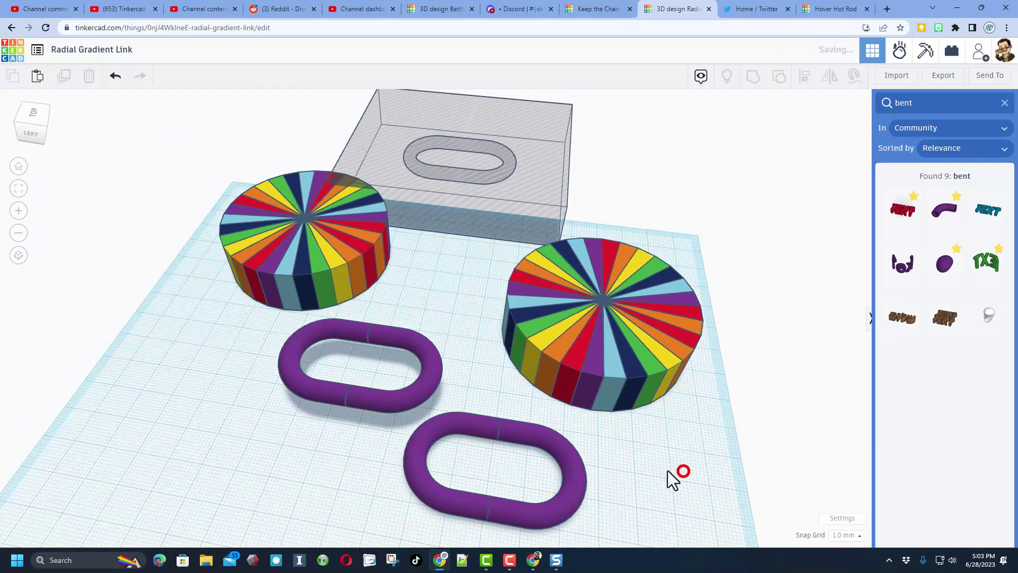
- Group the two pipe halves into one link and select the upper purple link to move it left
{"action": "left_click", "coordinate": [466, 395]}
{"action": "left_click", "coordinate": [508, 447]}
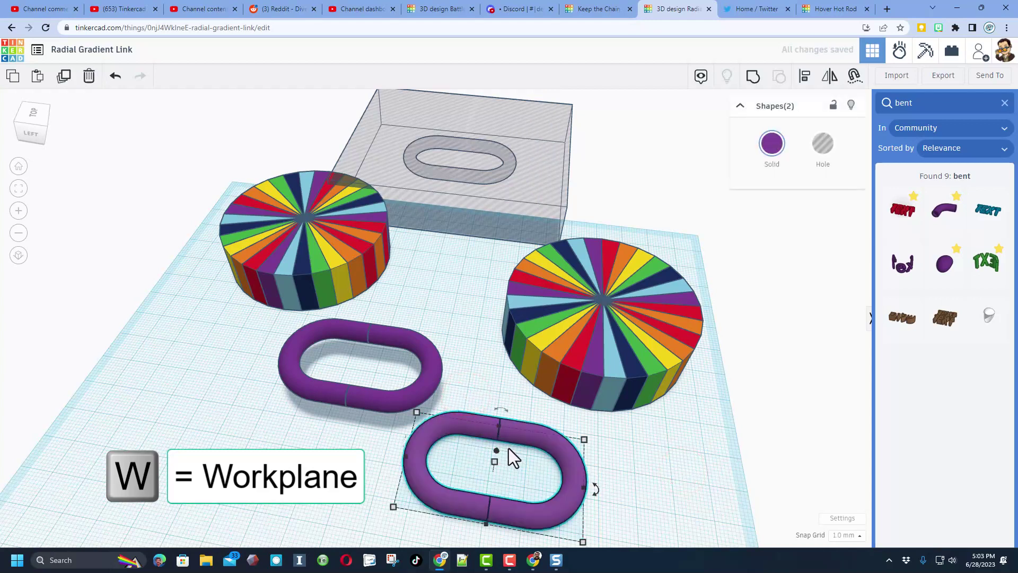
{"action": "key", "text": "ctrl+g"}
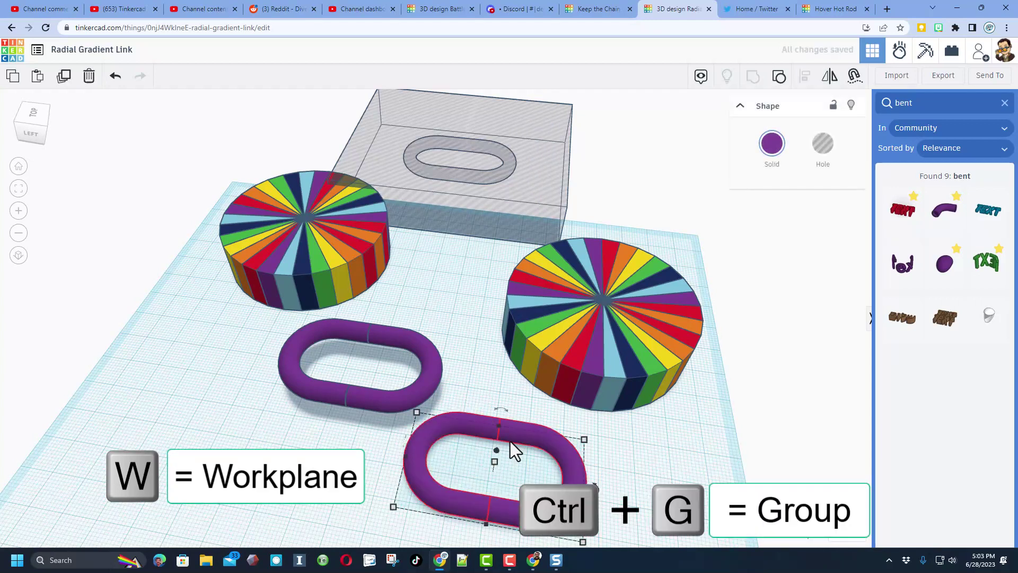
{"action": "right_click_drag", "start_coordinate": [530, 422], "coordinate": [501, 429]}
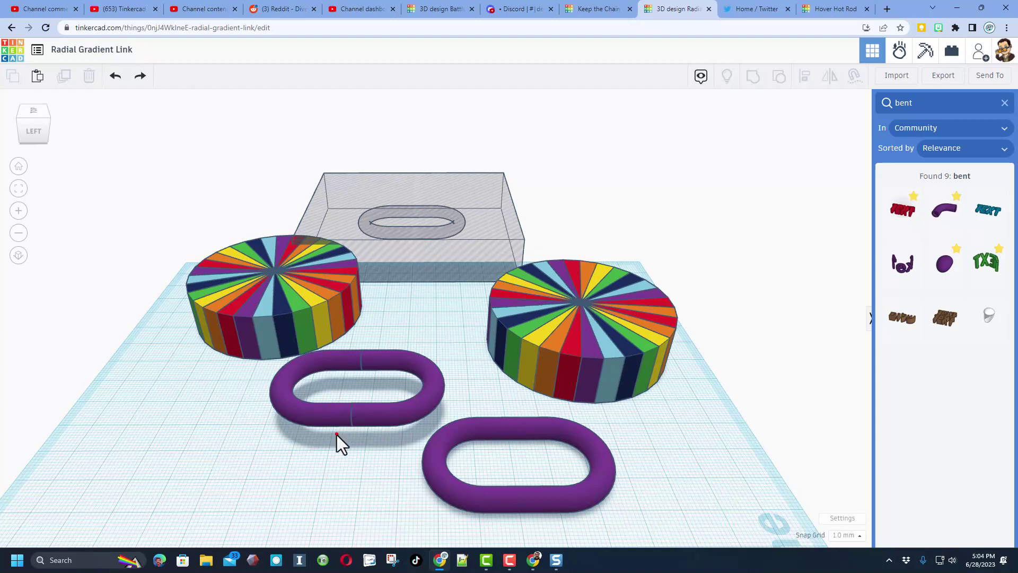
{"action": "left_click_drag", "start_coordinate": [336, 434], "coordinate": [97, 323]}
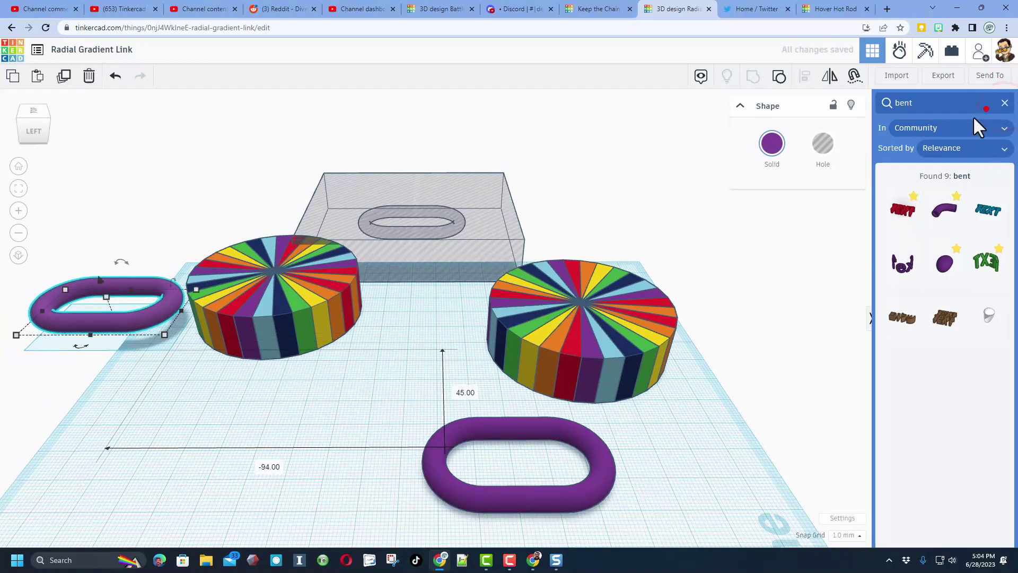
{"action": "left_click", "coordinate": [1004, 103]}
- Add a box, scale it evenly to about 59, and flatten it into a thin slab
{"action": "left_click_drag", "start_coordinate": [986, 201], "coordinate": [325, 476]}
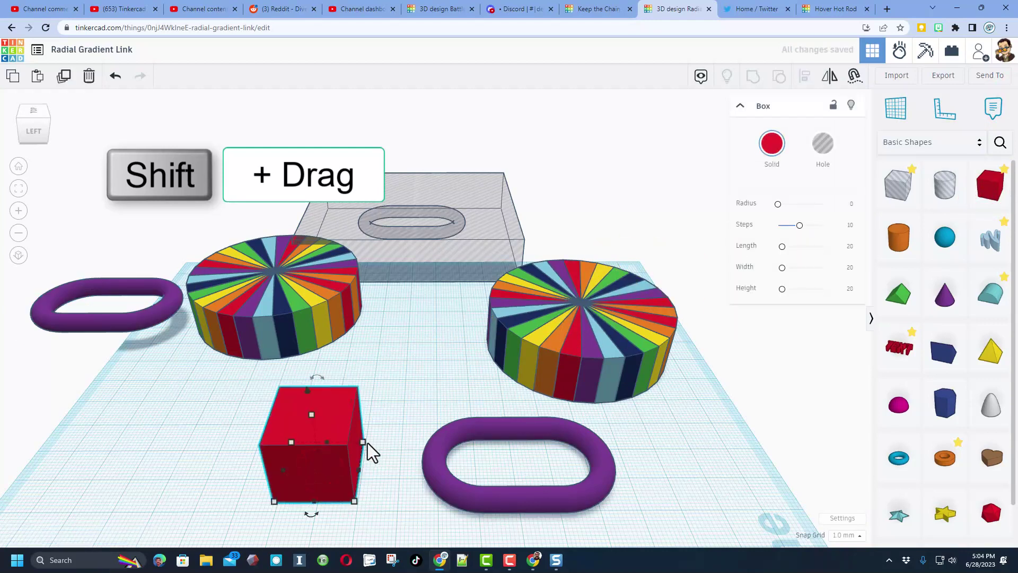
{"action": "left_click_drag", "start_coordinate": [366, 444], "coordinate": [475, 454], "text": "shift"}
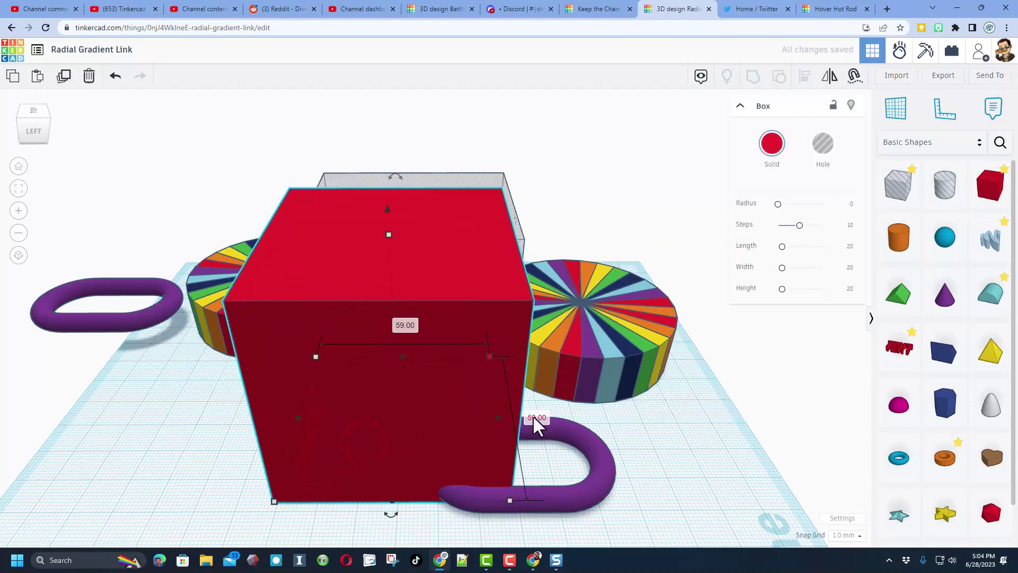
{"action": "scroll", "coordinate": [534, 421], "scroll_direction": "up", "scroll_amount": 2}
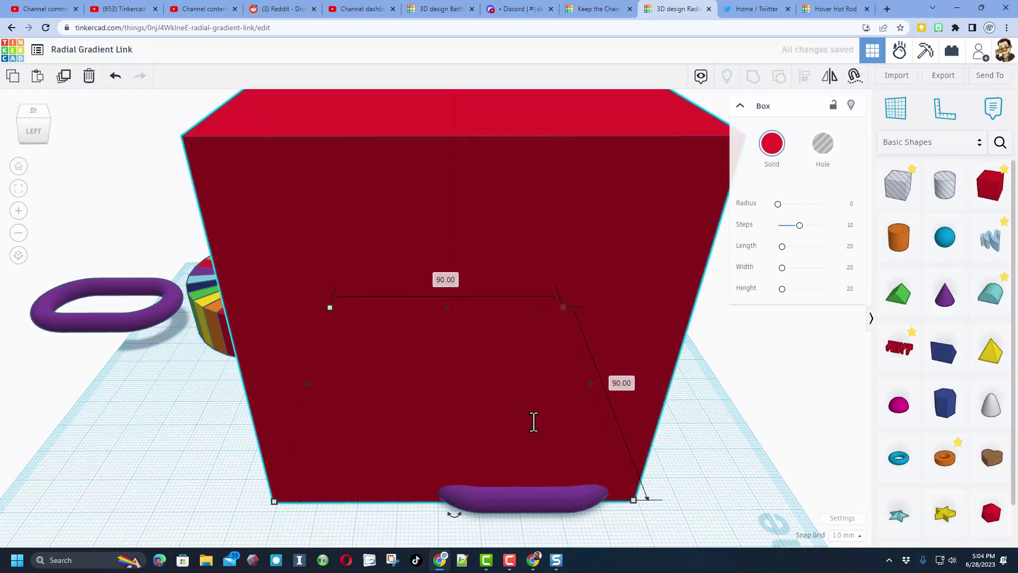
{"action": "scroll", "coordinate": [485, 370], "scroll_direction": "down", "scroll_amount": 3}
{"action": "right_click_drag", "start_coordinate": [458, 127], "coordinate": [480, 259]}
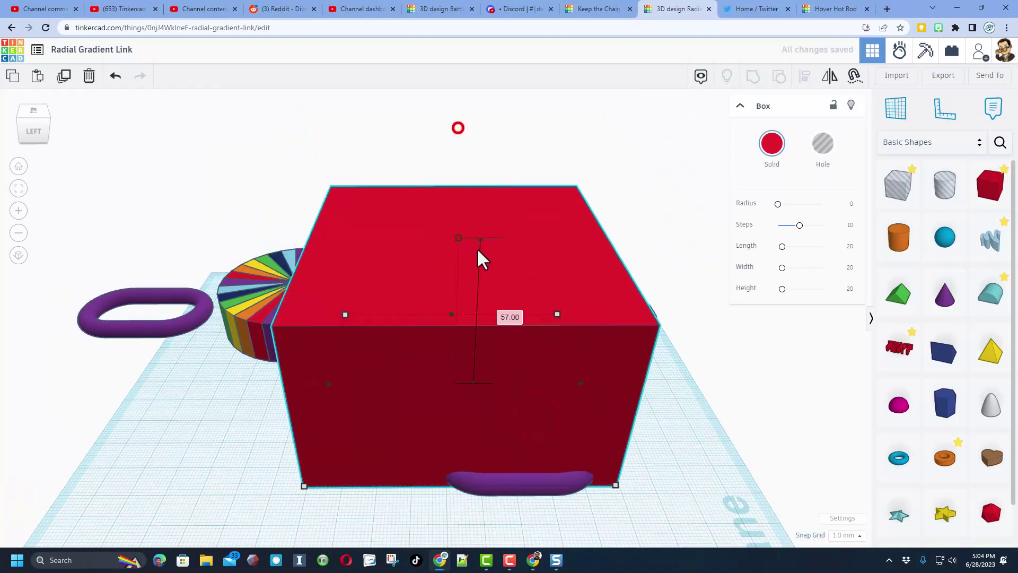
{"action": "left_click_drag", "start_coordinate": [482, 259], "coordinate": [498, 355]}
- Make the purple ring a hole, centre it with the box on both axes, and group them
{"action": "left_click_drag", "start_coordinate": [417, 494], "coordinate": [510, 506]}
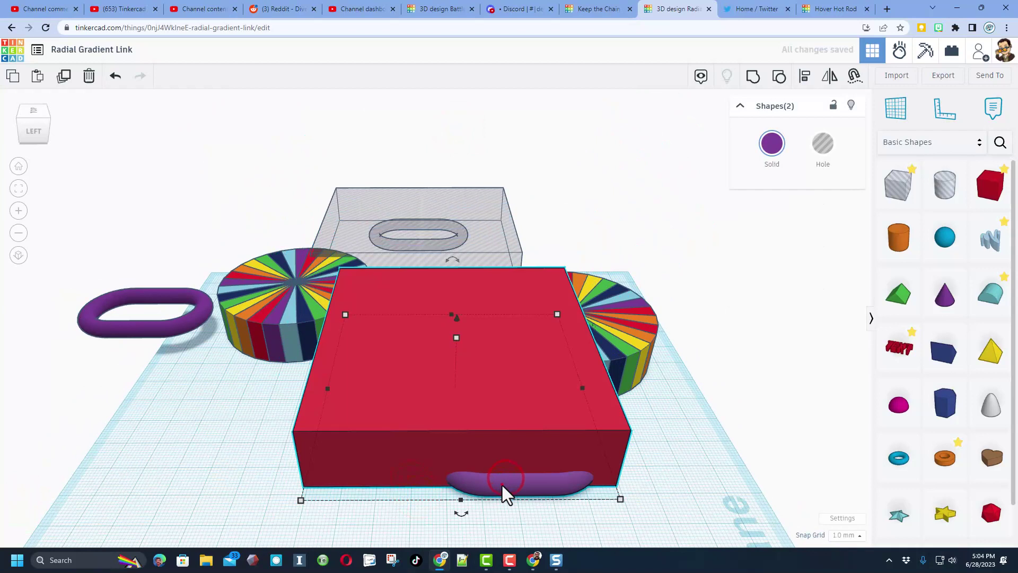
{"action": "left_click", "coordinate": [766, 473]}
{"action": "left_click", "coordinate": [581, 487]}
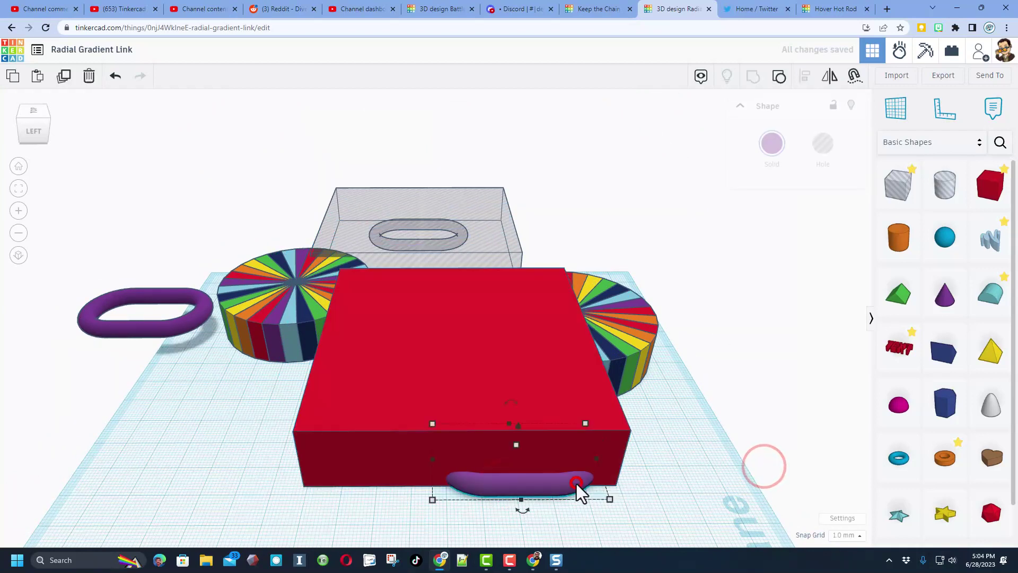
{"action": "left_click", "coordinate": [823, 153]}
{"action": "key", "text": "l"}
{"action": "left_click_drag", "start_coordinate": [412, 512], "coordinate": [502, 468]}
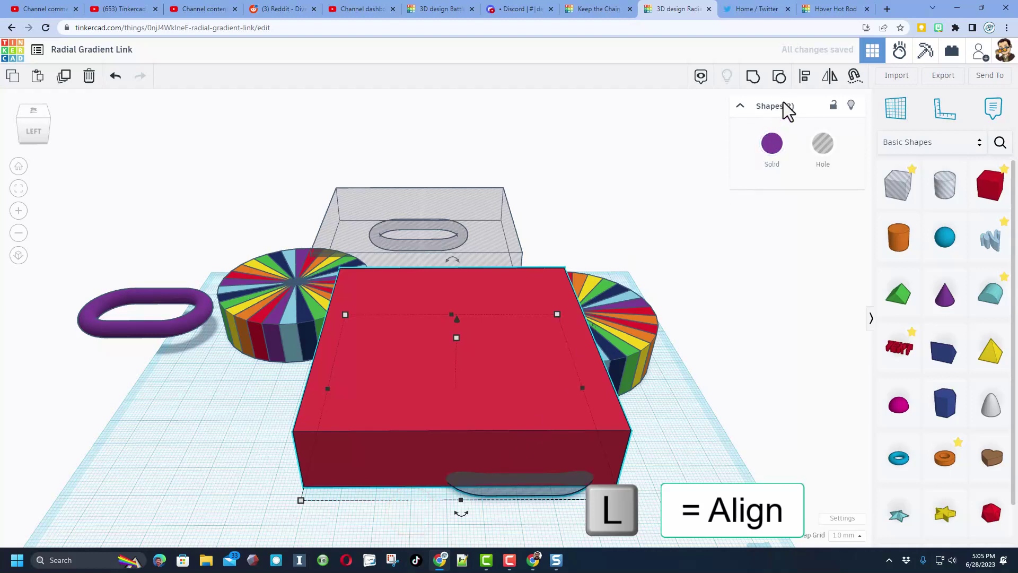
{"action": "key", "text": "l"}
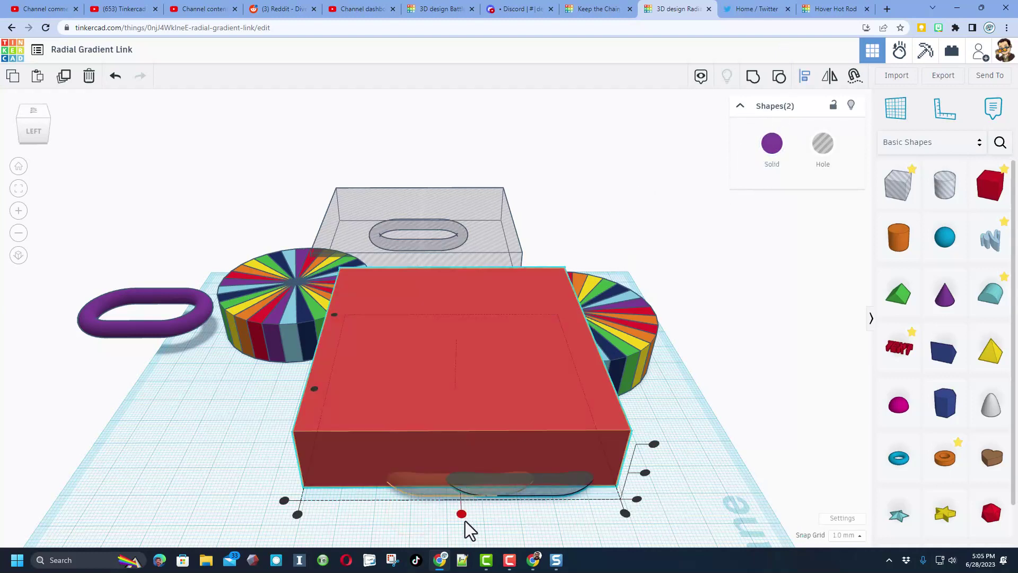
{"action": "left_click", "coordinate": [461, 514]}
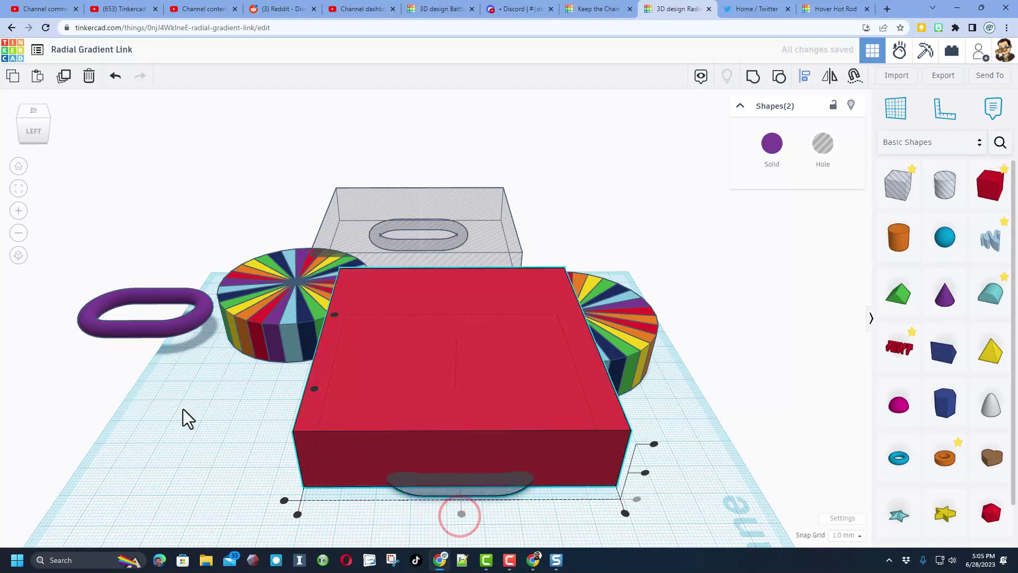
{"action": "left_click", "coordinate": [18, 119]}
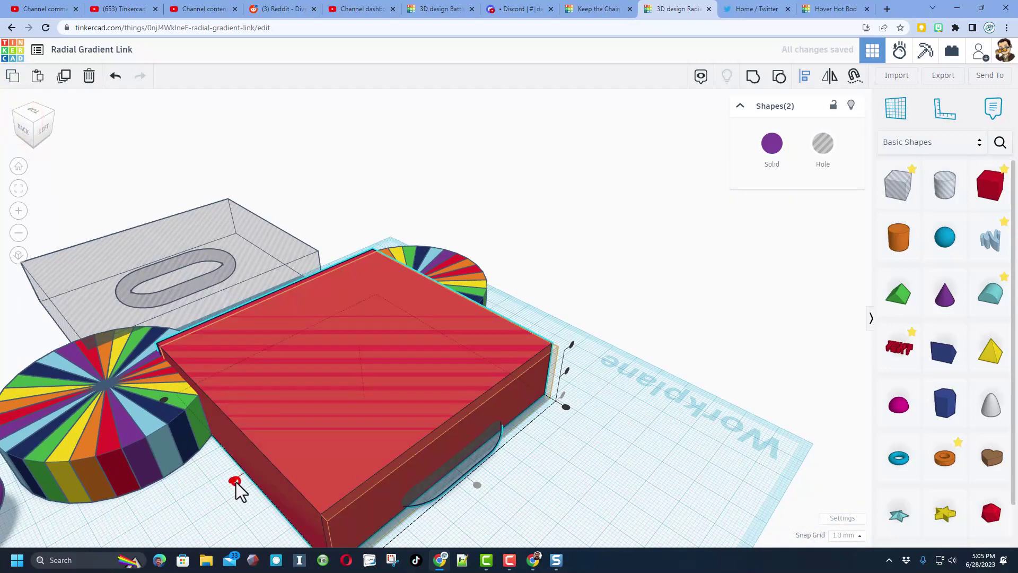
{"action": "left_click", "coordinate": [563, 365]}
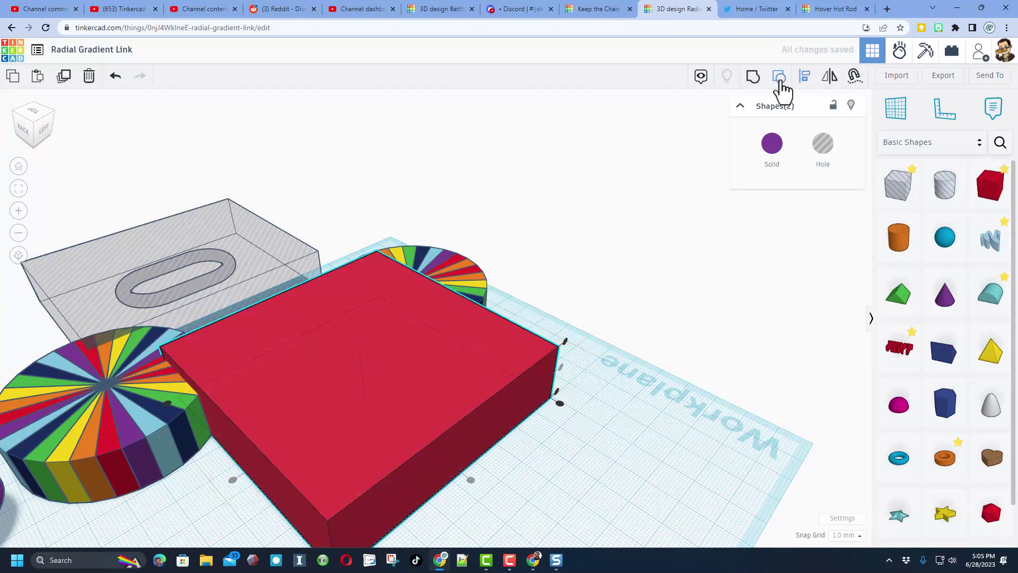
{"action": "key", "text": "ctrl+g"}
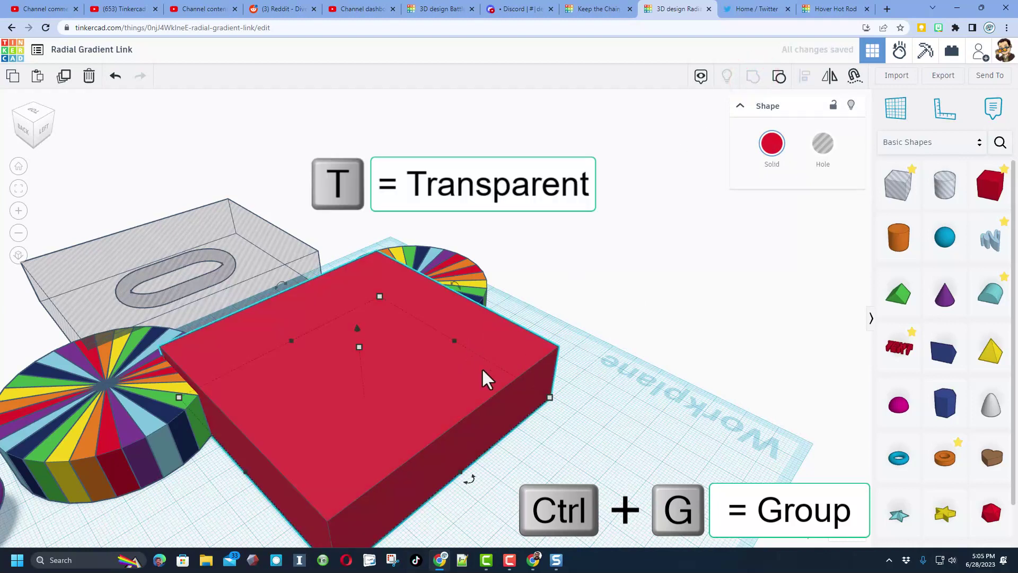
- Turn the grouped box into a hole, align it with the rainbow cylinder, and group them
{"action": "key", "text": "t"}
{"action": "left_click_drag", "start_coordinate": [455, 403], "coordinate": [663, 409]}
{"action": "left_click", "coordinate": [822, 143]}
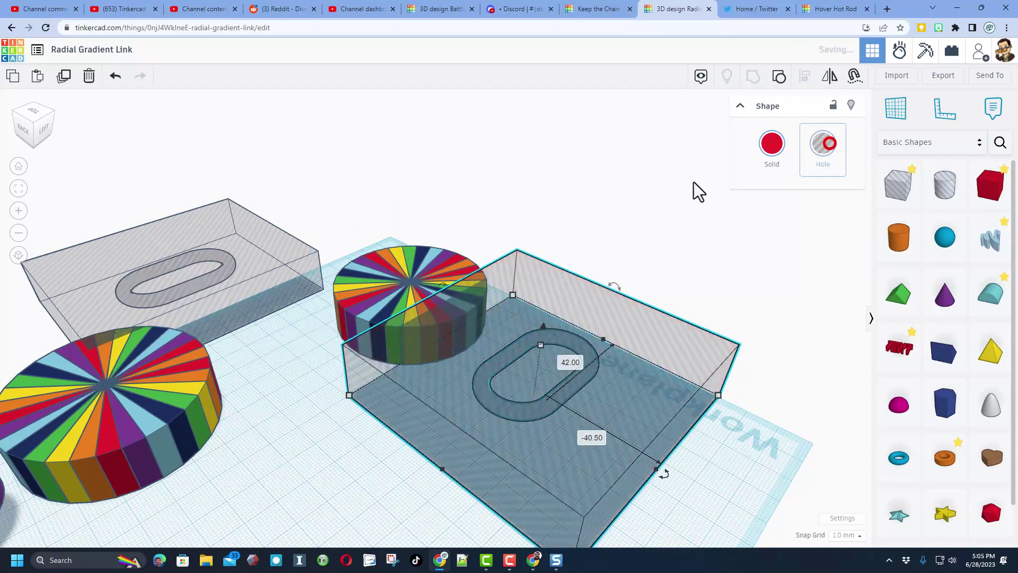
{"action": "left_click", "coordinate": [578, 227]}
{"action": "left_click_drag", "start_coordinate": [409, 193], "coordinate": [541, 365]}
{"action": "key", "text": "l"}
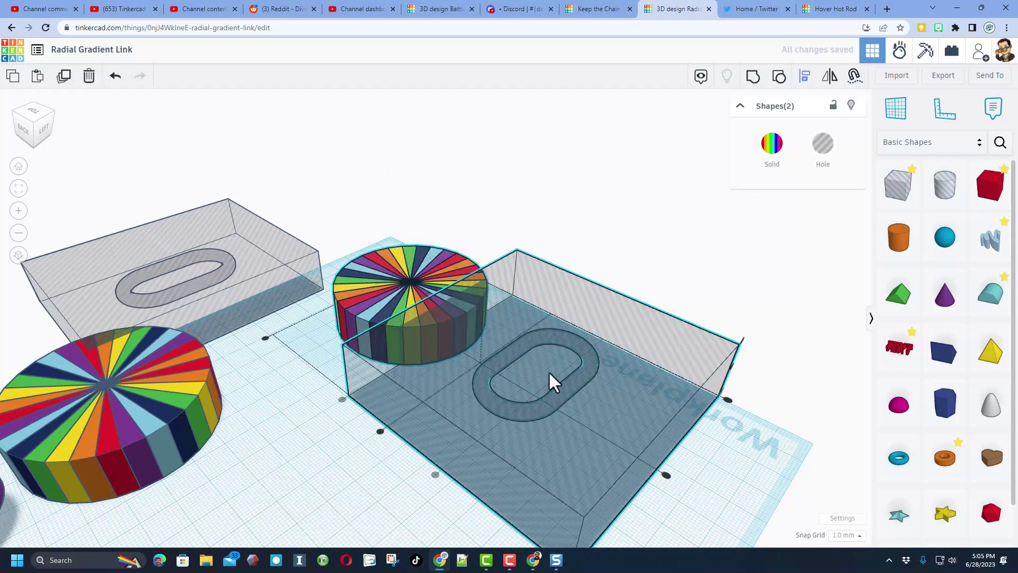
{"action": "left_click", "coordinate": [435, 473]}
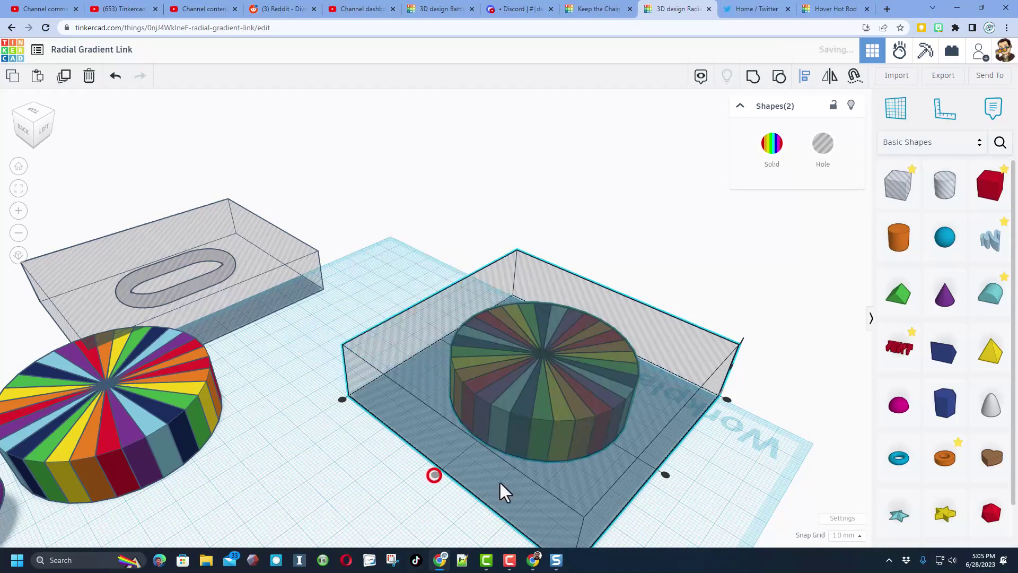
{"action": "left_click", "coordinate": [665, 474]}
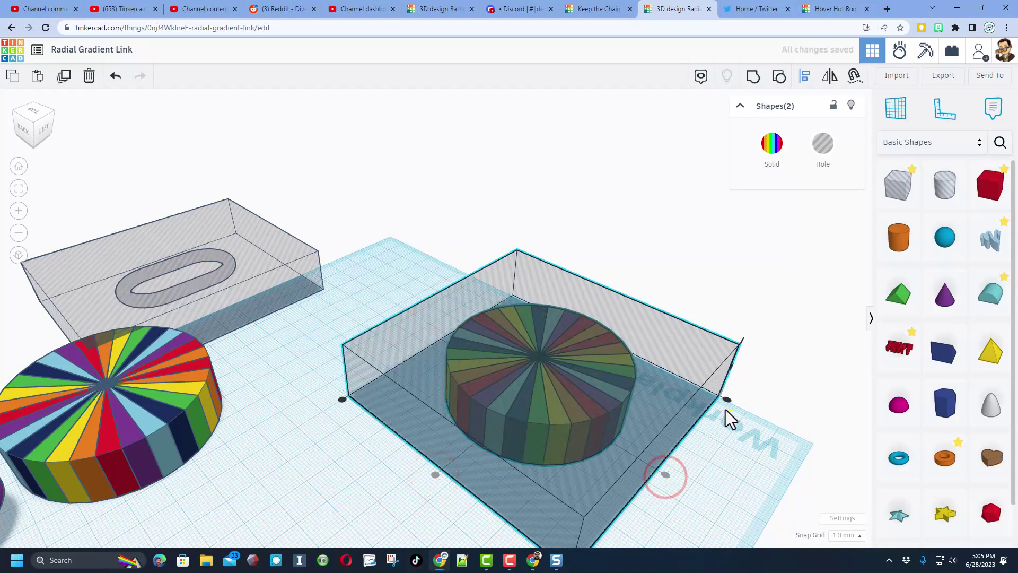
{"action": "mouse_move", "coordinate": [730, 410]}
{"action": "right_mouse_down"}
{"action": "mouse_move", "coordinate": [699, 395]}
{"action": "mouse_move", "coordinate": [710, 406]}
{"action": "right_mouse_up"}
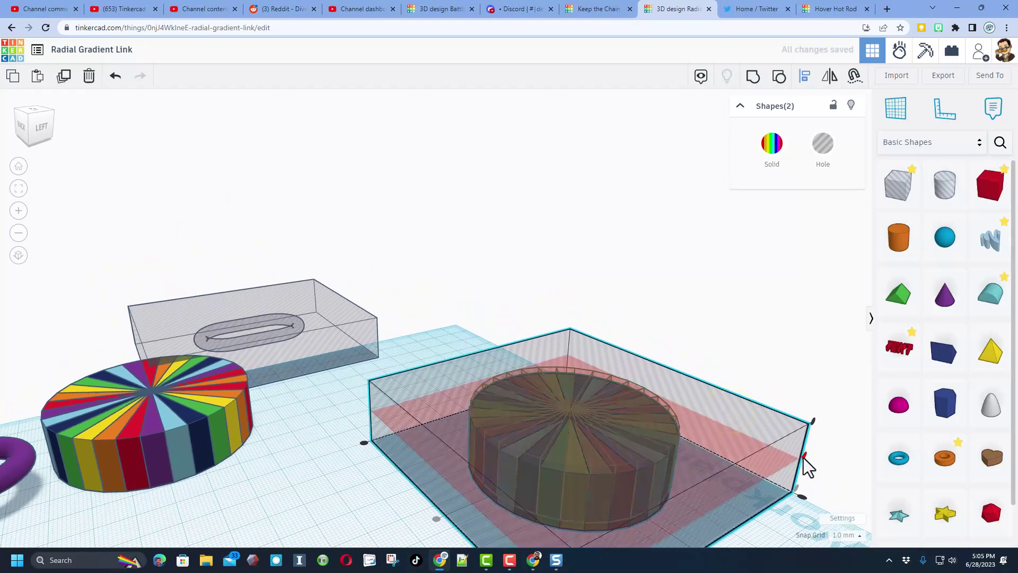
{"action": "left_click", "coordinate": [804, 456]}
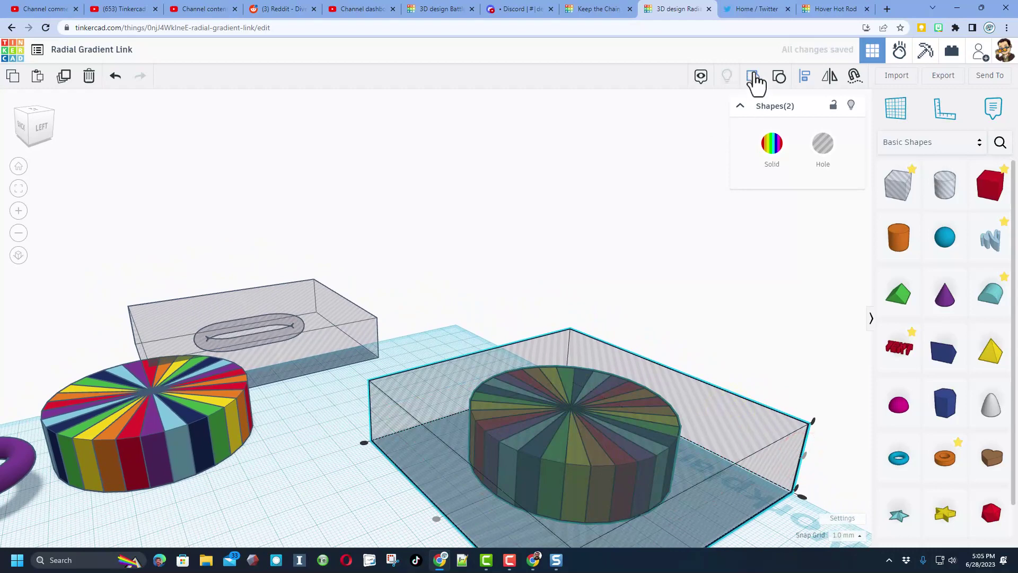
{"action": "left_click", "coordinate": [753, 77]}
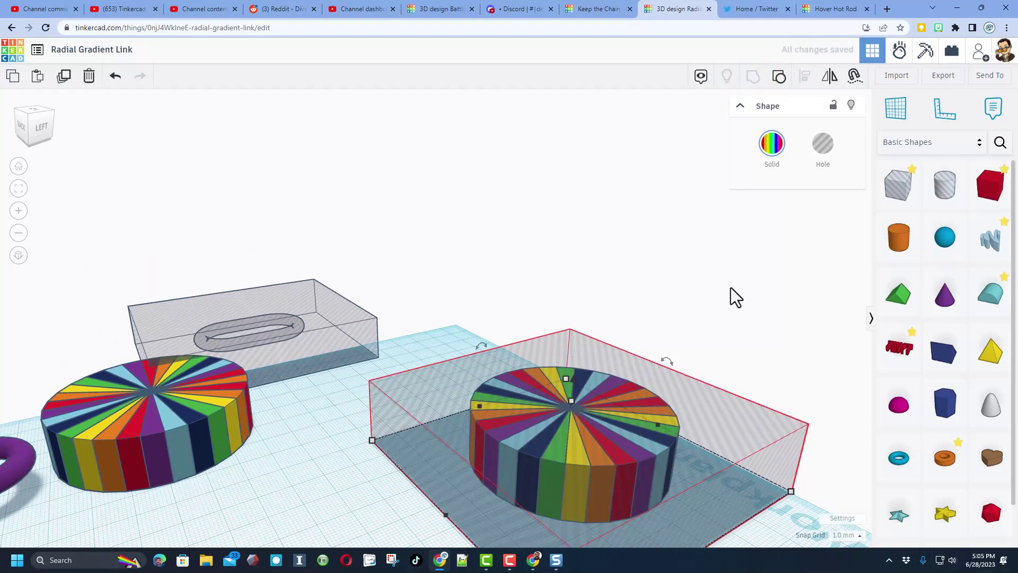
{"action": "right_click_drag", "start_coordinate": [728, 322], "coordinate": [693, 334]}
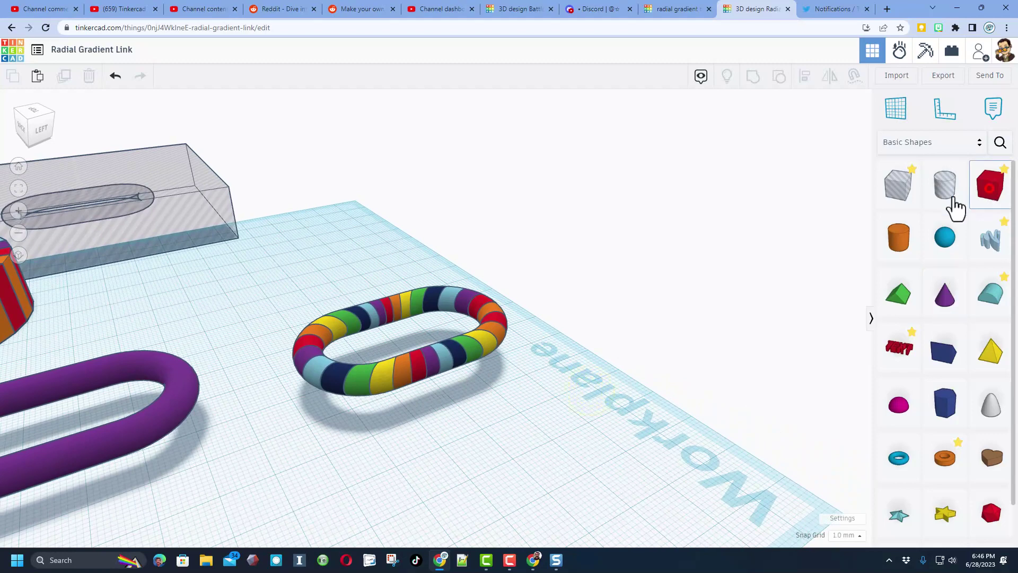
- Add a red box beside the rainbow link and size it 28 long, 50 wide, 5 mm high
{"action": "left_click_drag", "start_coordinate": [954, 204], "coordinate": [500, 441]}
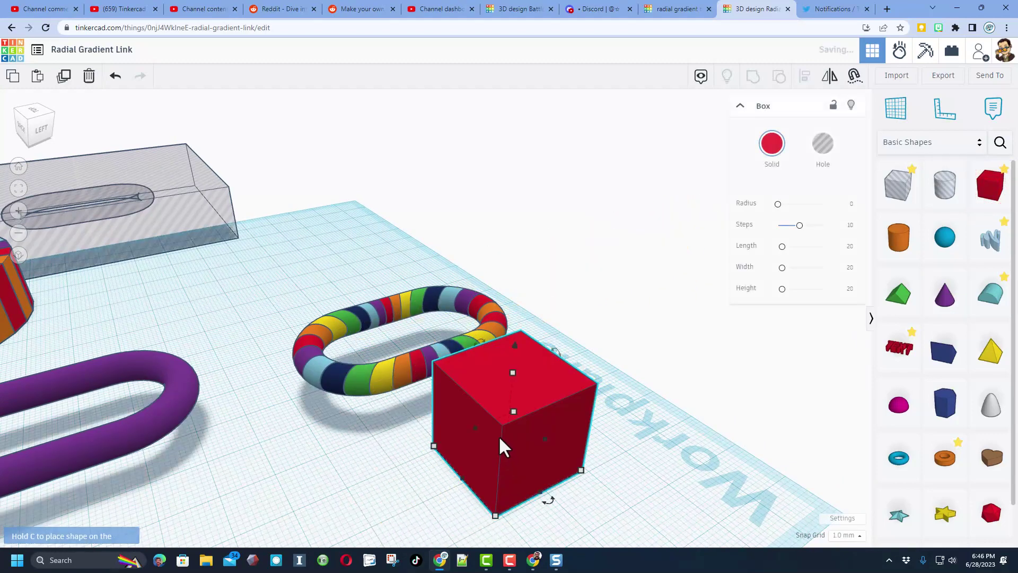
{"action": "left_click", "coordinate": [359, 373]}
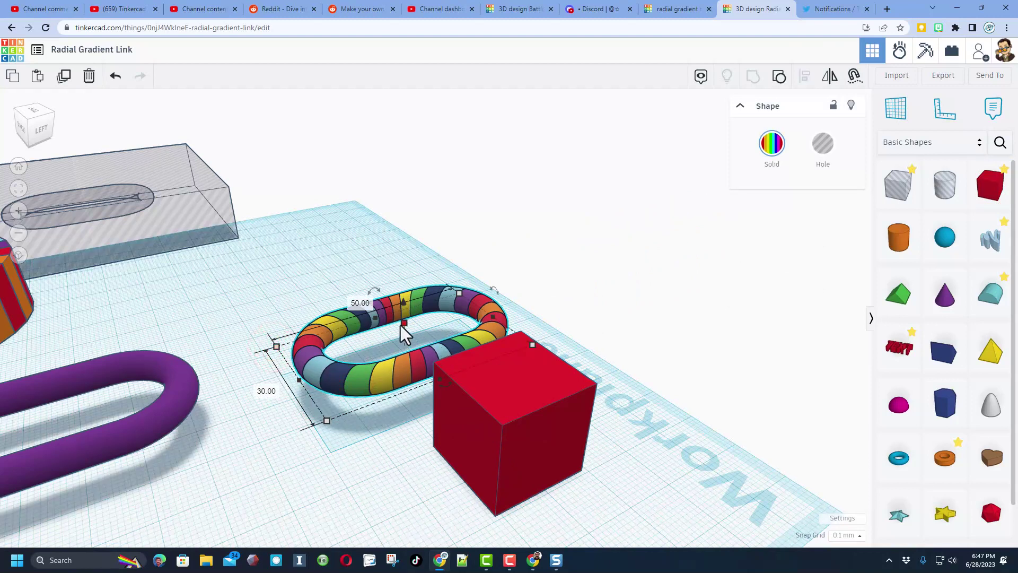
{"action": "left_click", "coordinate": [451, 445]}
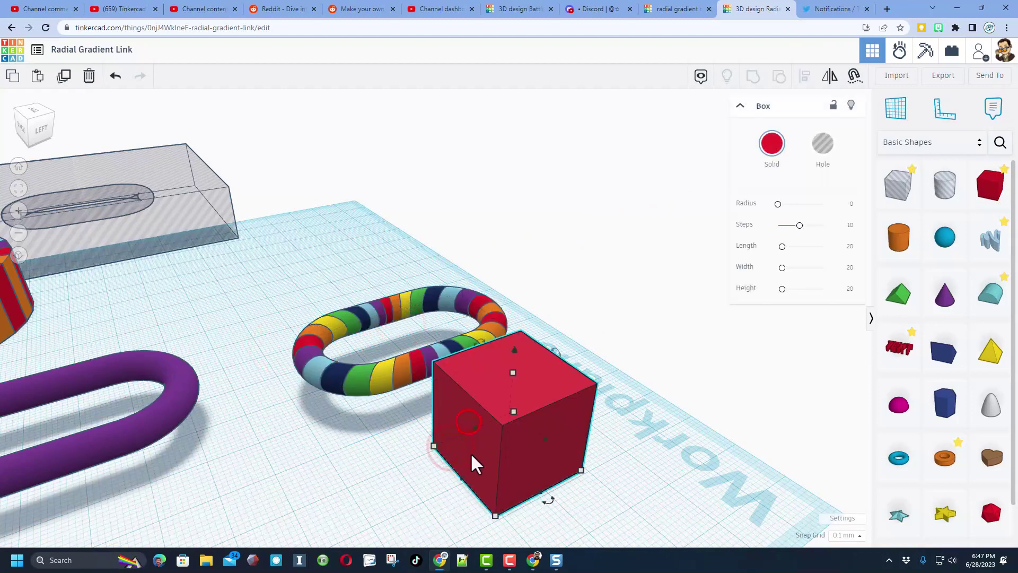
{"action": "left_click", "coordinate": [495, 517]}
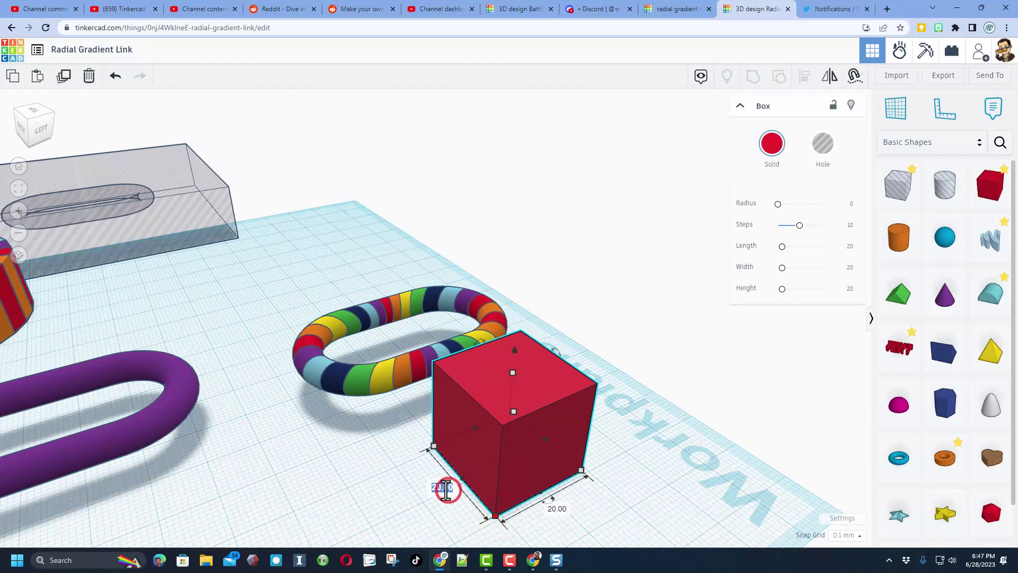
{"action": "key", "text": "Return"}
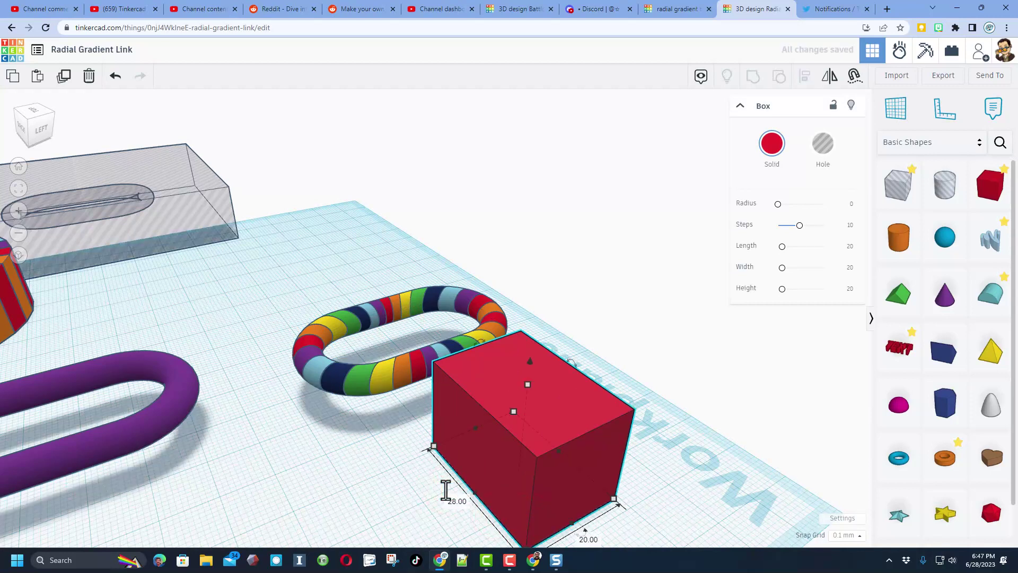
{"action": "left_click", "coordinate": [588, 538]}
{"action": "type", "text": "50"}
{"action": "key", "text": "Return"}
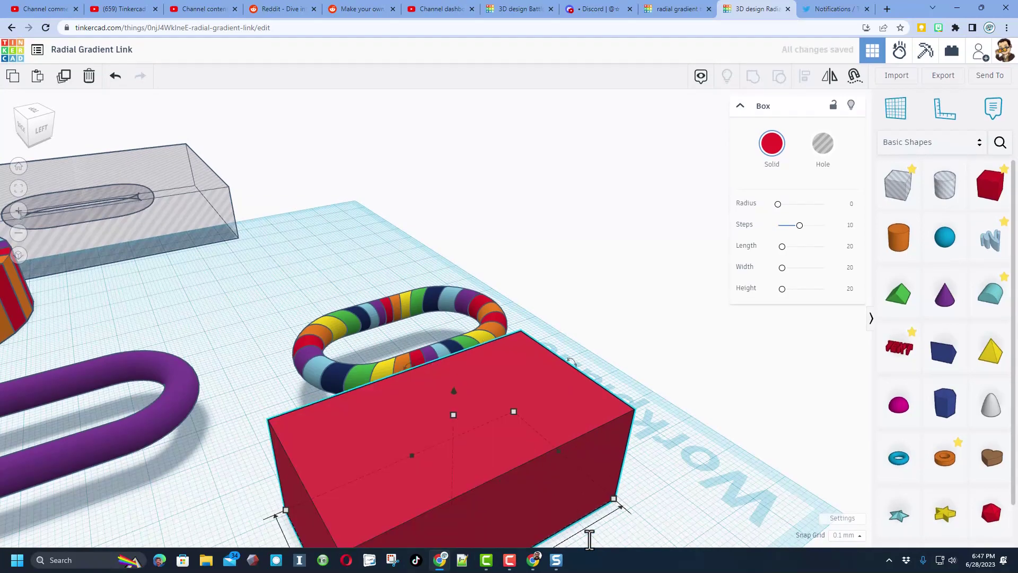
{"action": "mouse_move", "coordinate": [454, 415]}
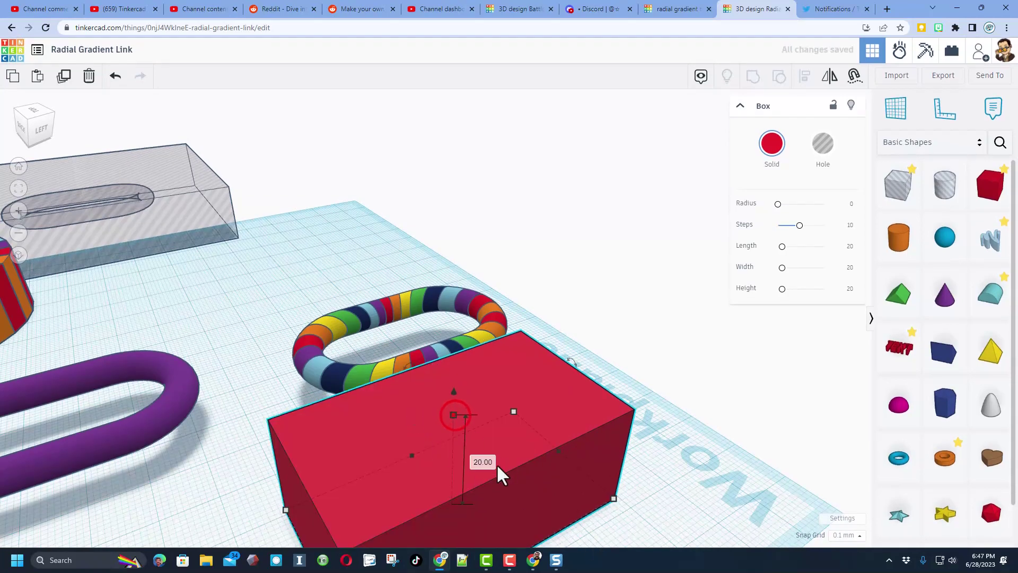
{"action": "left_click", "coordinate": [480, 461]}
{"action": "type", "text": "5"}
{"action": "key", "text": "Return"}
{"action": "key", "text": "l"}
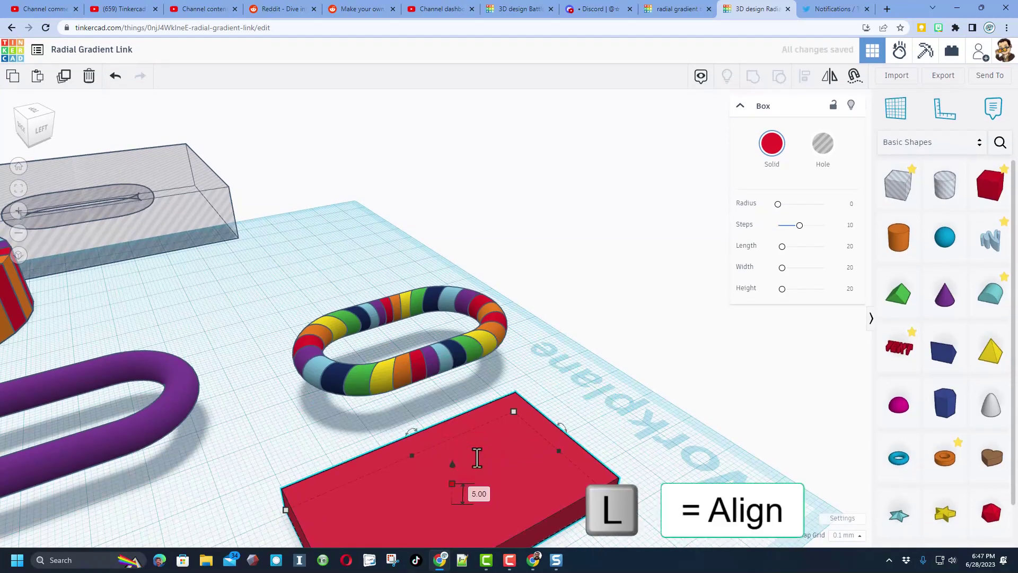
- Align the red box centred under the rainbow link and sink the link into it
{"action": "left_click_drag", "start_coordinate": [318, 261], "coordinate": [485, 460]}
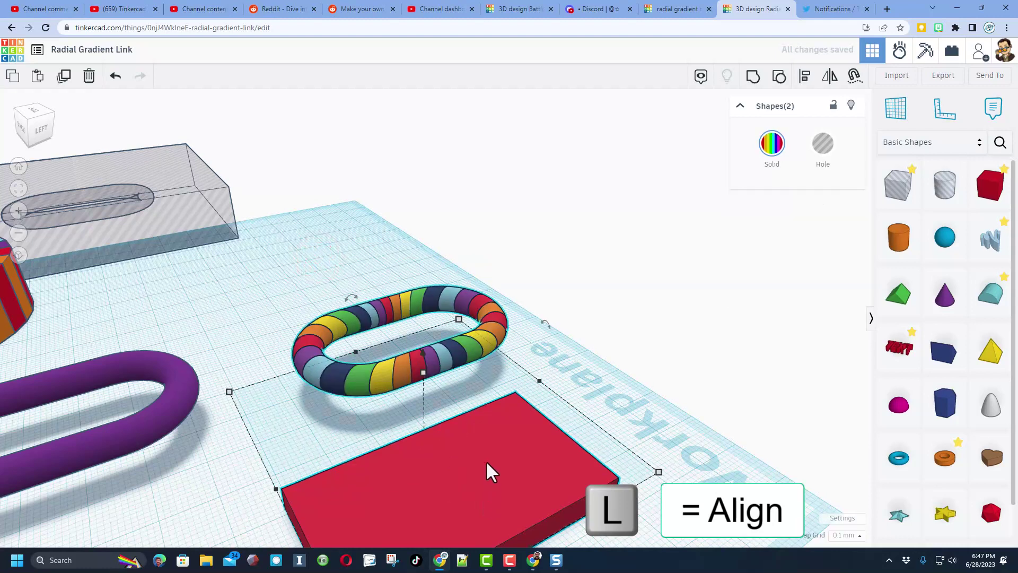
{"action": "key", "text": "l"}
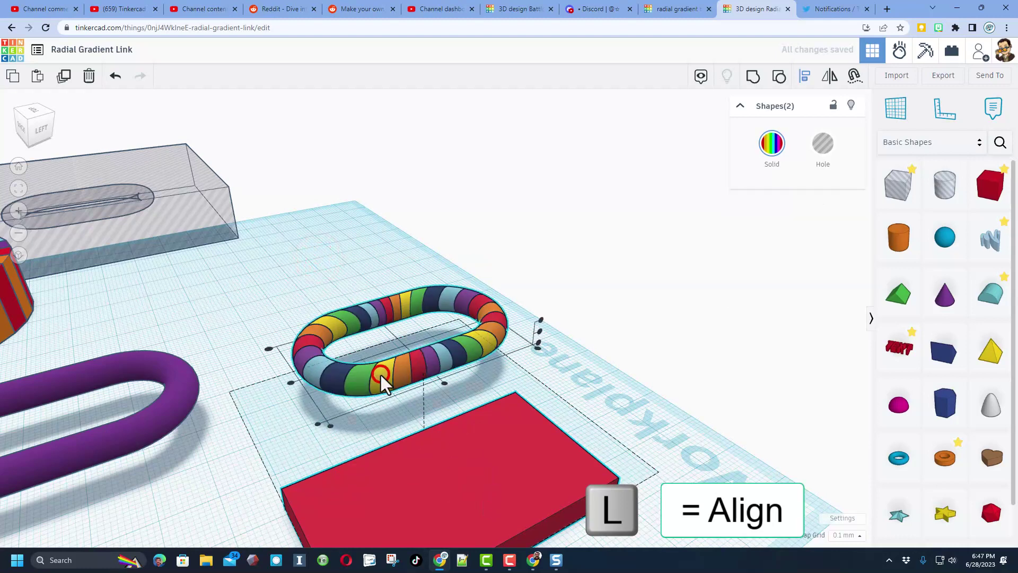
{"action": "left_click", "coordinate": [289, 382]}
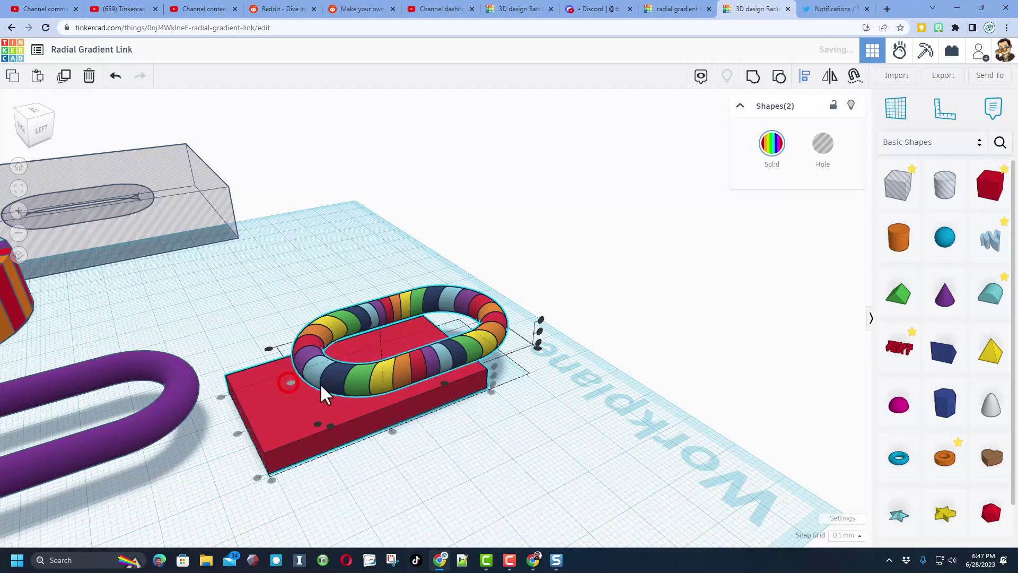
{"action": "left_click", "coordinate": [445, 382]}
{"action": "left_click", "coordinate": [540, 332]}
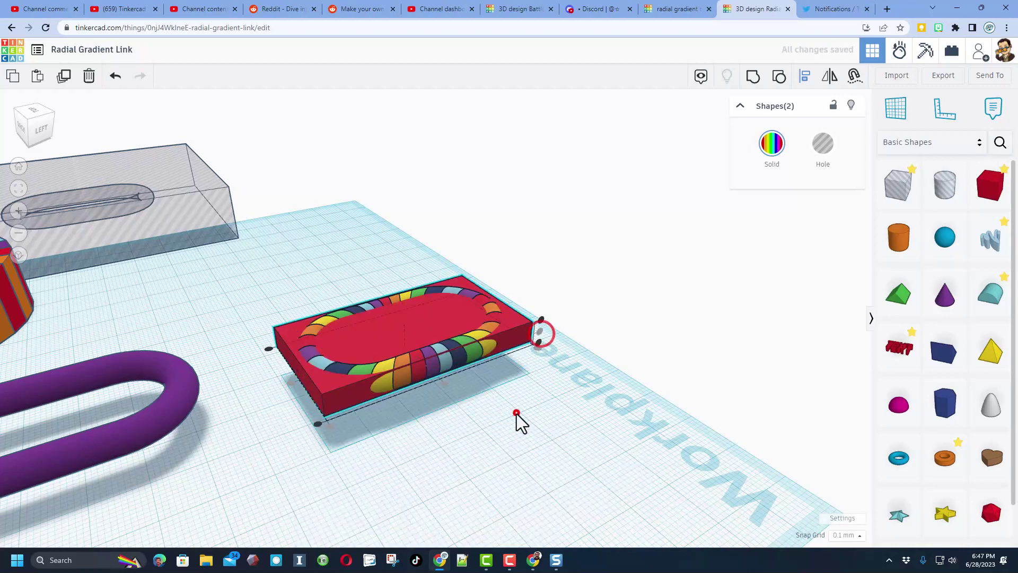
{"action": "left_click", "coordinate": [514, 411]}
{"action": "right_click_drag", "start_coordinate": [514, 411], "coordinate": [486, 432]}
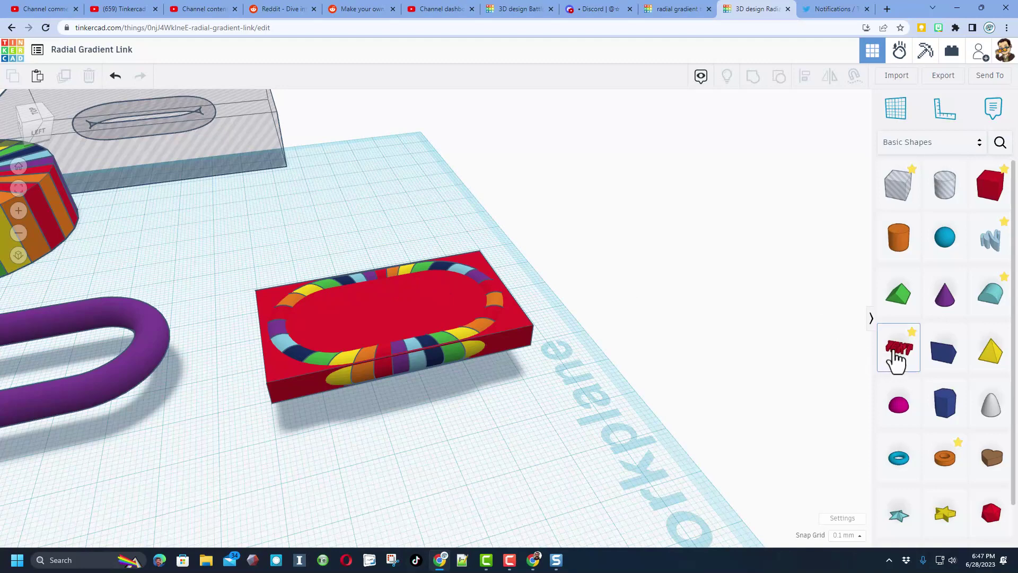
- Add a text shape on the red box, turn it a quarter turn, and make it white 'fun'
{"action": "left_click_drag", "start_coordinate": [896, 359], "coordinate": [399, 302]}
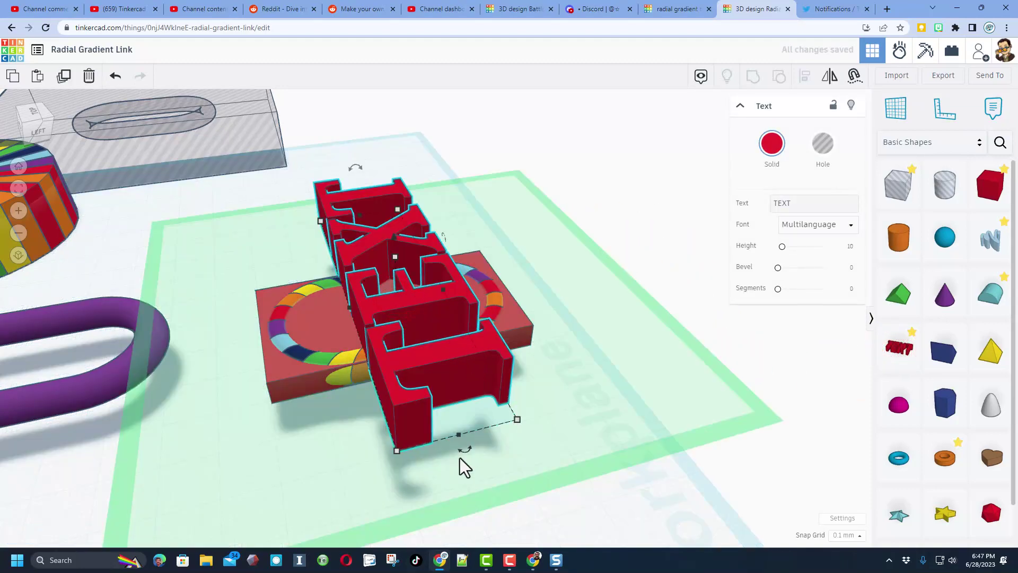
{"action": "left_click_drag", "start_coordinate": [466, 451], "coordinate": [262, 327], "text": "shift"}
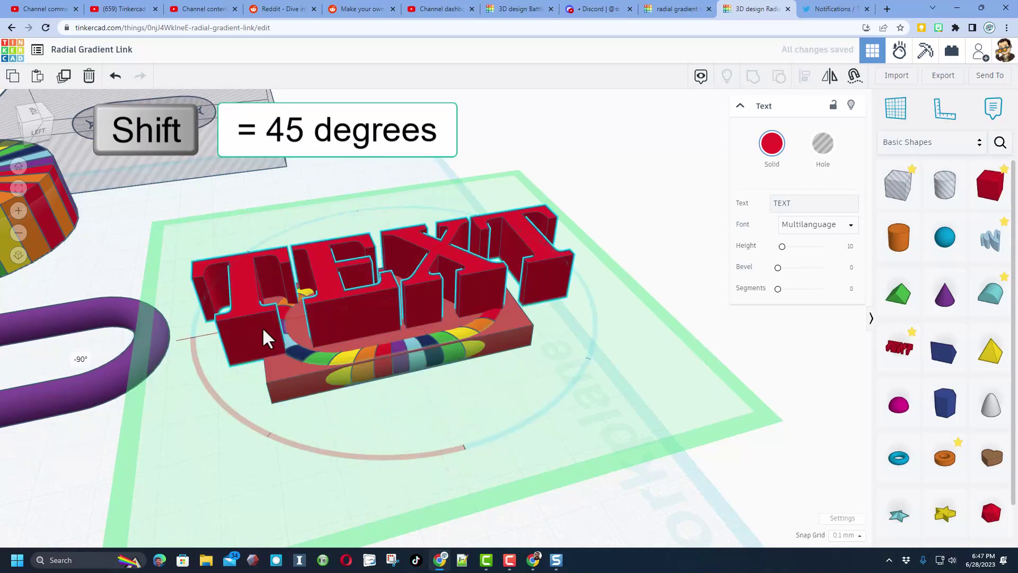
{"action": "left_click", "coordinate": [806, 206]}
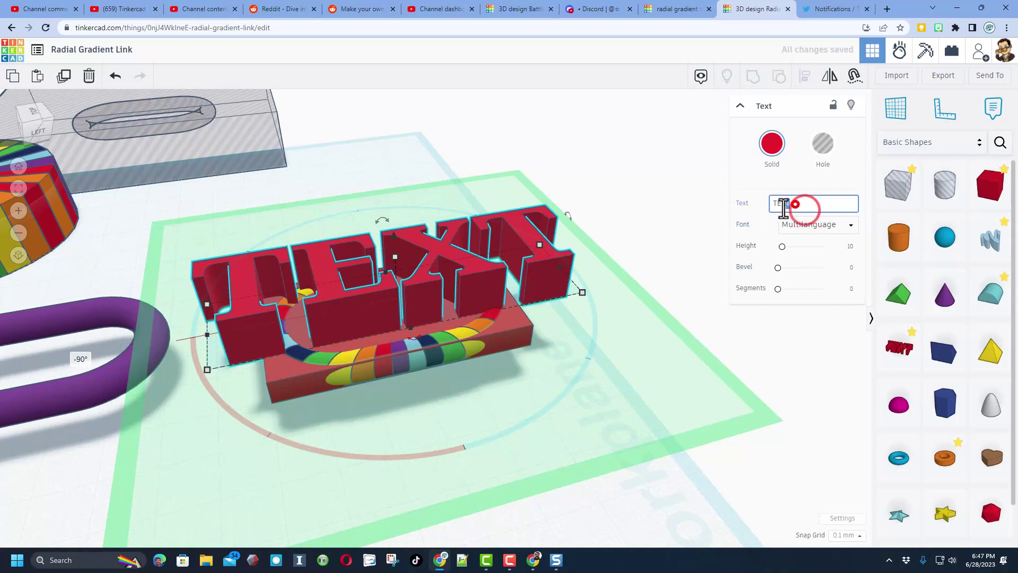
{"action": "type", "text": "fu"}
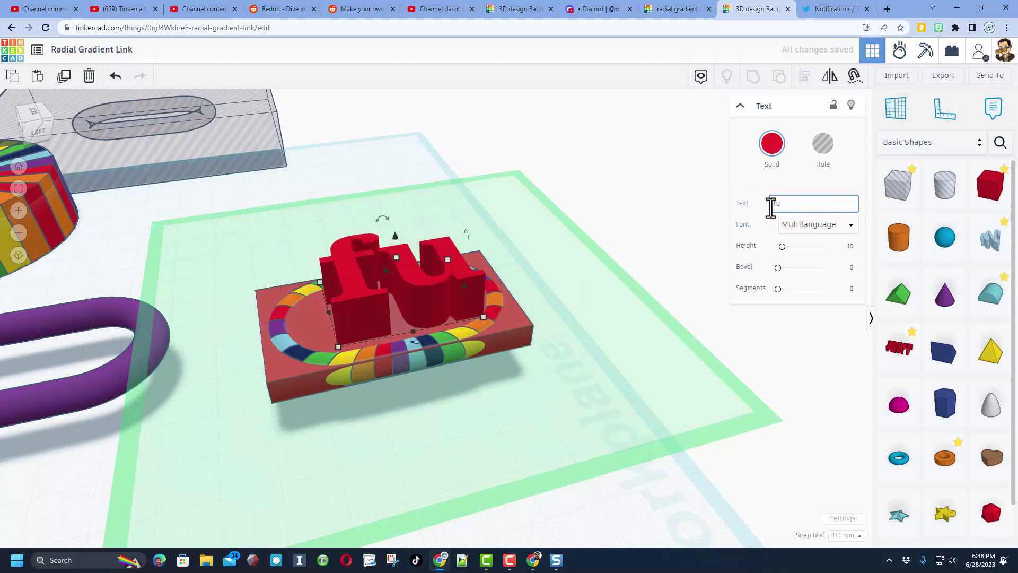
{"action": "type", "text": "n"}
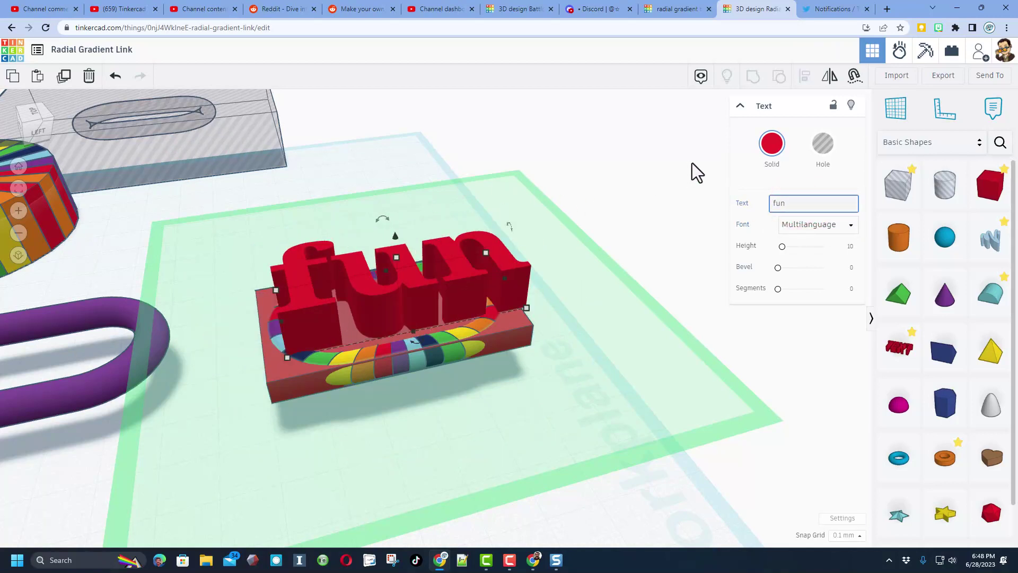
{"action": "left_click", "coordinate": [769, 145]}
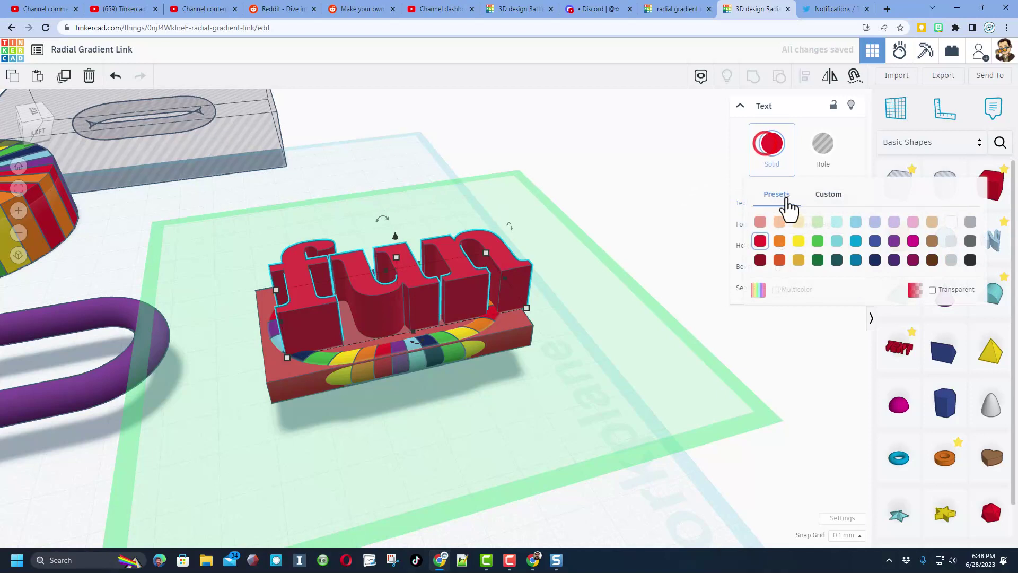
{"action": "left_click", "coordinate": [949, 223]}
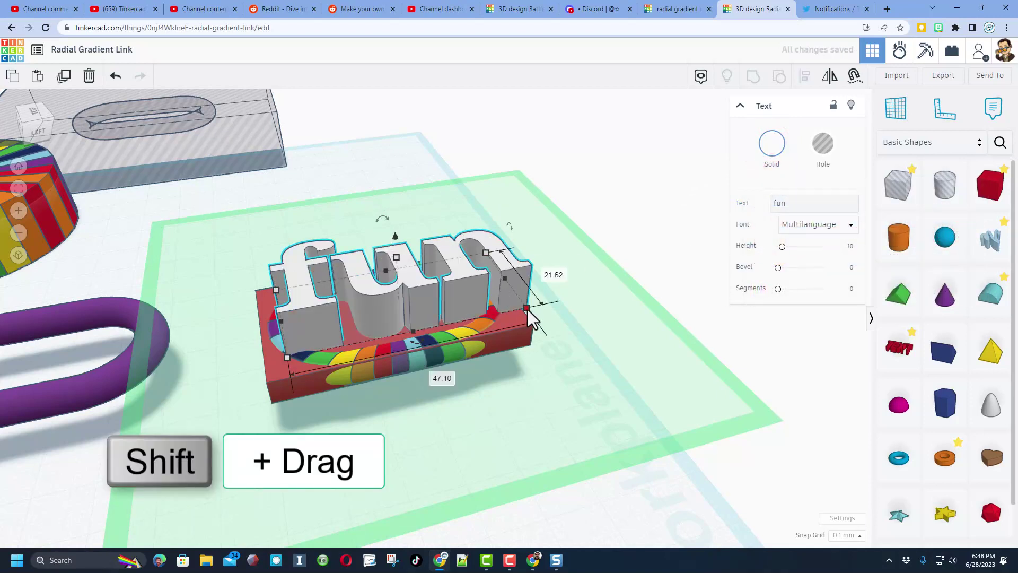
- Shrink the 'fun' text, move it to the base's far edge, flatten it, and widen it to 11.90
{"action": "left_click_drag", "start_coordinate": [527, 310], "coordinate": [384, 269], "text": "shift"}
{"action": "right_click_drag", "start_coordinate": [383, 269], "coordinate": [387, 323]}
{"action": "scroll", "coordinate": [378, 252], "scroll_direction": "up", "scroll_amount": 5}
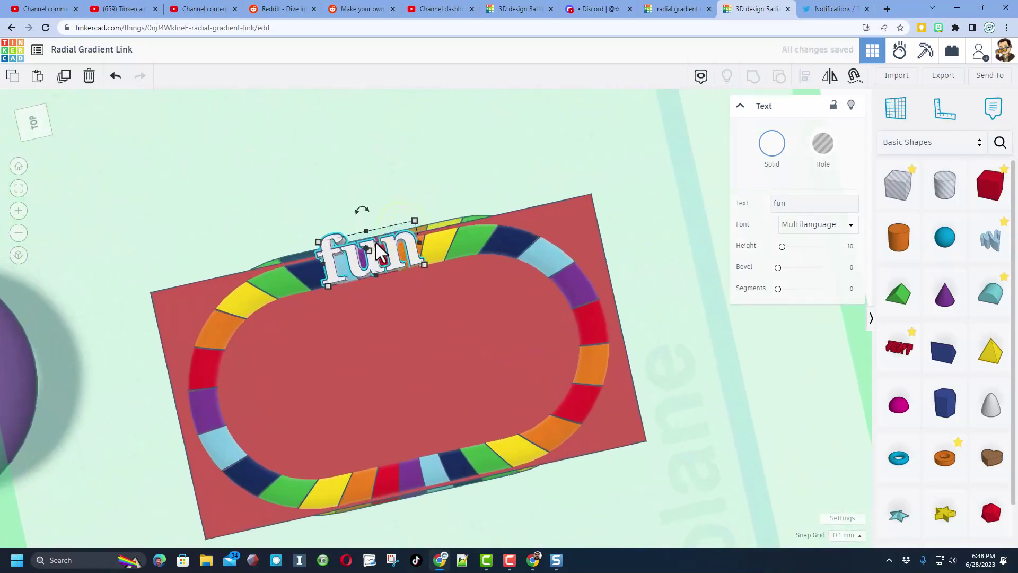
{"action": "scroll", "coordinate": [378, 252], "scroll_direction": "up", "scroll_amount": 2}
{"action": "left_click_drag", "start_coordinate": [371, 239], "coordinate": [366, 265]}
{"action": "mouse_move", "coordinate": [297, 287]}
{"action": "left_mouse_down"}
{"action": "mouse_move", "coordinate": [268, 291]}
{"action": "mouse_move", "coordinate": [288, 289]}
{"action": "left_mouse_up"}
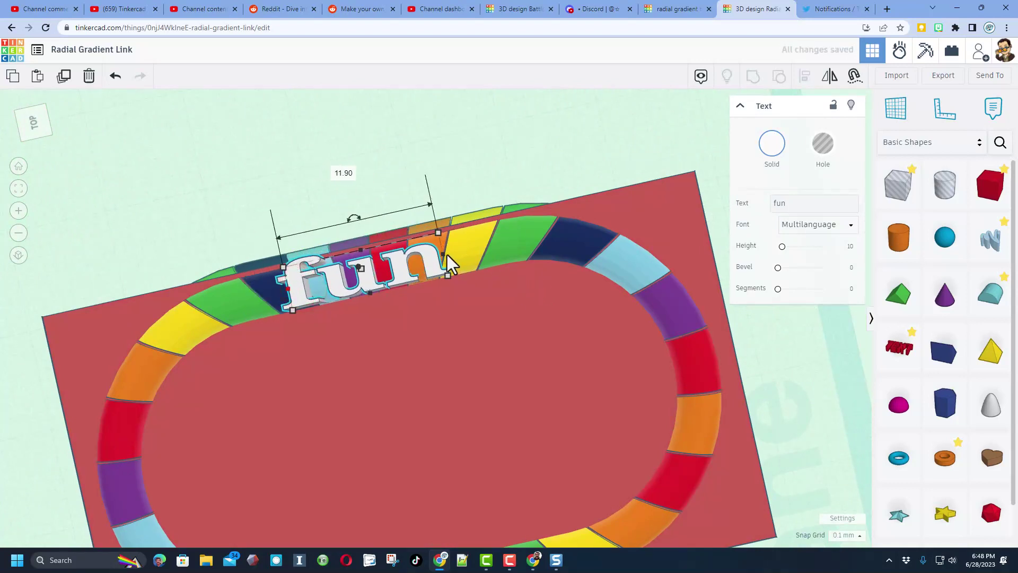
{"action": "right_click_drag", "start_coordinate": [449, 254], "coordinate": [393, 422]}
{"action": "scroll", "coordinate": [434, 252], "scroll_direction": "down", "scroll_amount": 5}
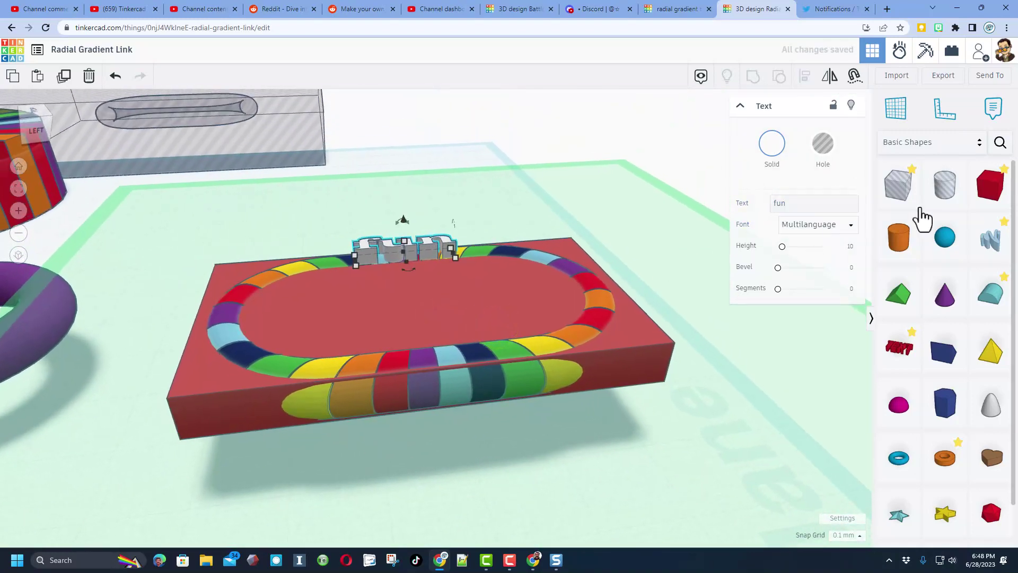
{"action": "left_click_drag", "start_coordinate": [900, 371], "coordinate": [621, 373]}
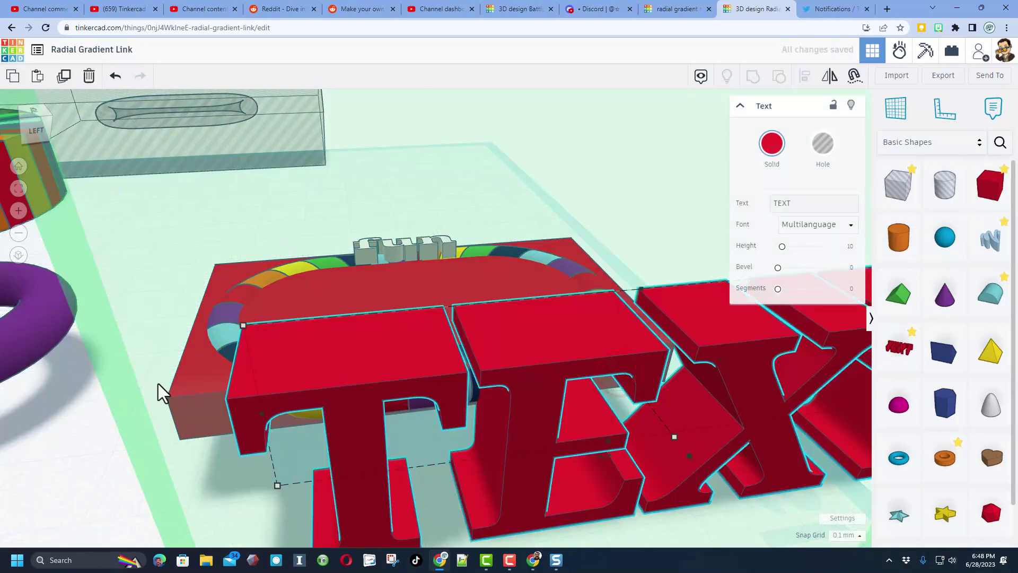
- Change the new text to white 'time', move it over the base, and shrink it proportionally
{"action": "left_click", "coordinate": [774, 203]}
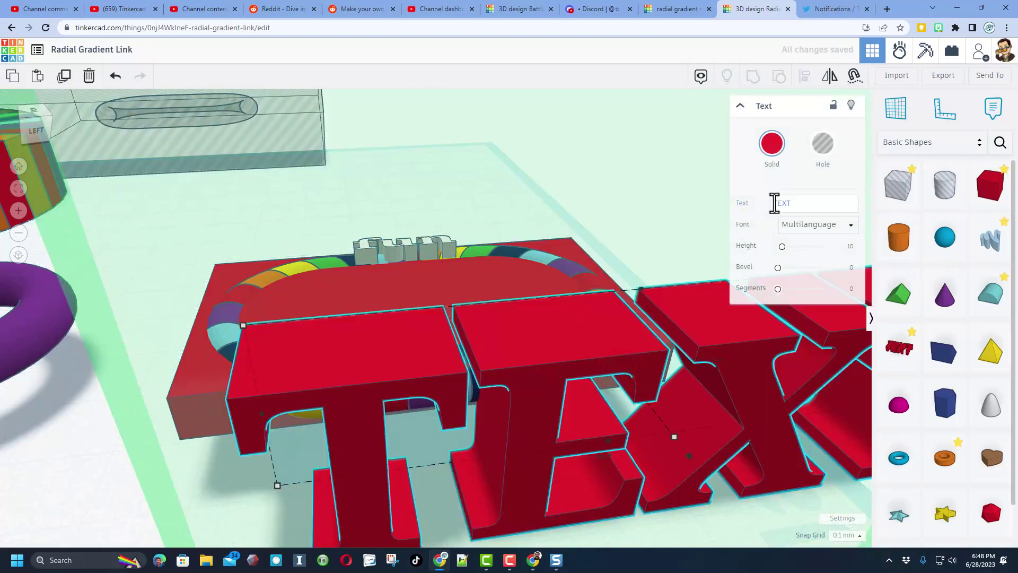
{"action": "double_click", "coordinate": [800, 204]}
{"action": "key", "text": "BackSpace"}
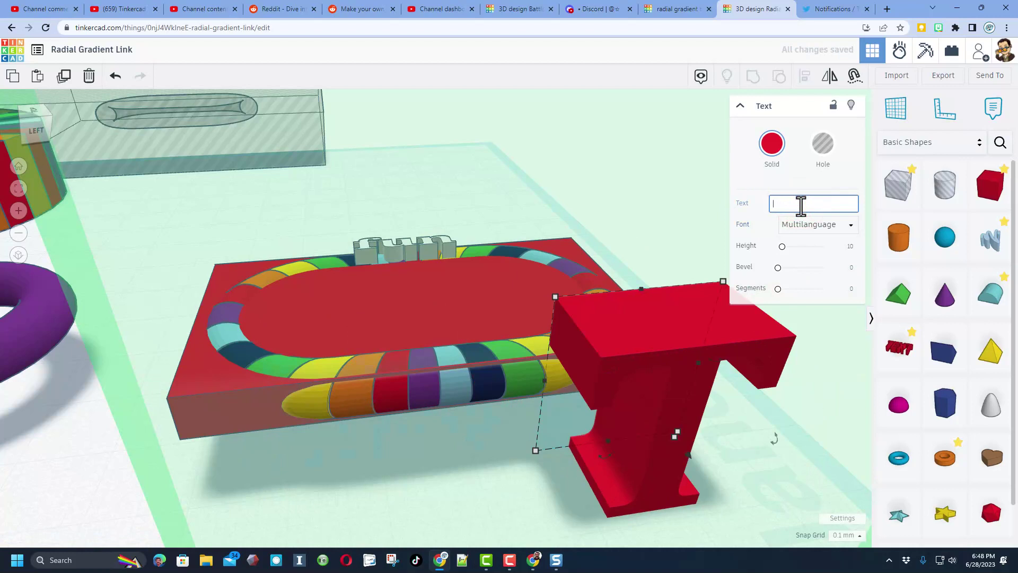
{"action": "type", "text": "time"}
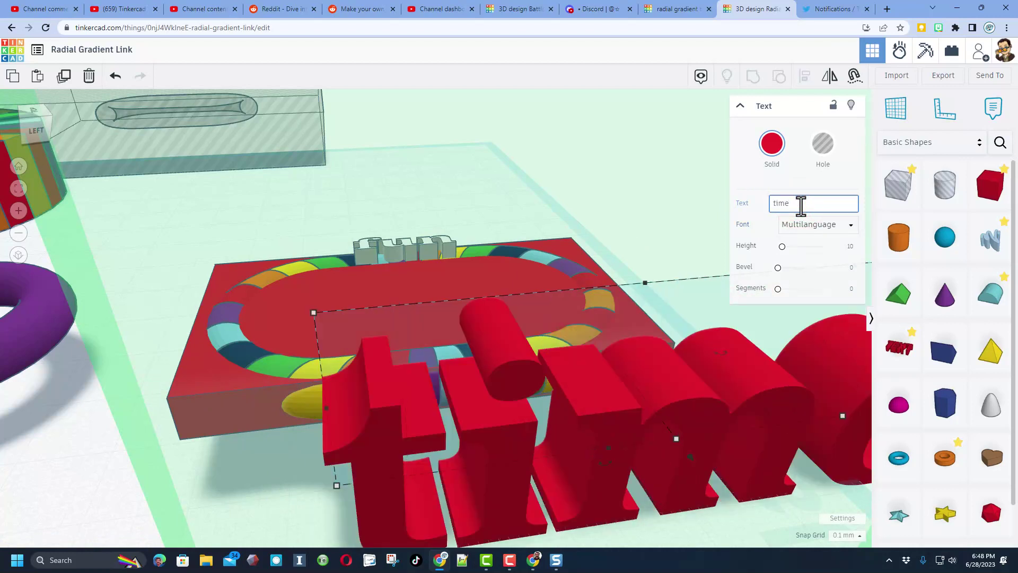
{"action": "left_click", "coordinate": [767, 152]}
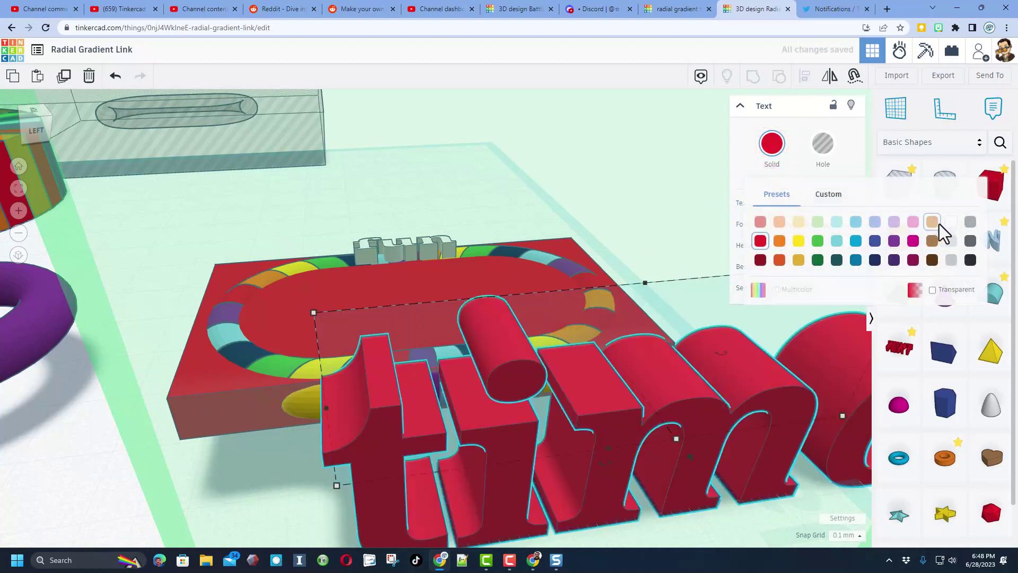
{"action": "left_click", "coordinate": [949, 222]}
{"action": "scroll", "coordinate": [629, 294], "scroll_direction": "down", "scroll_amount": 6}
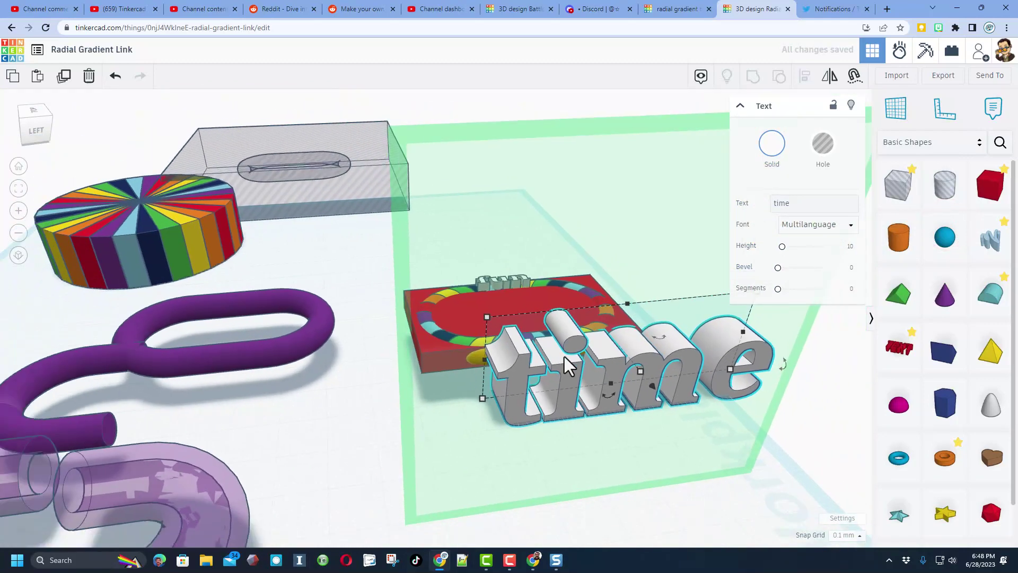
{"action": "left_click_drag", "start_coordinate": [577, 370], "coordinate": [513, 335], "text": "shift"}
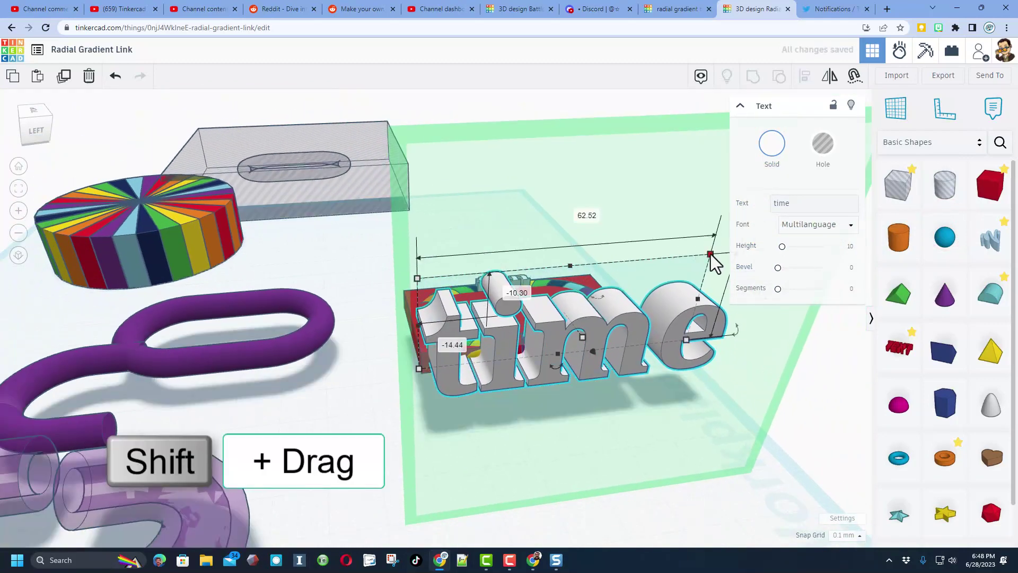
{"action": "left_click_drag", "start_coordinate": [711, 255], "coordinate": [714, 309], "text": "shift"}
{"action": "scroll", "coordinate": [461, 371], "scroll_direction": "up", "scroll_amount": 2}
{"action": "scroll", "coordinate": [461, 377], "scroll_direction": "up", "scroll_amount": 5}
{"action": "scroll", "coordinate": [713, 309], "scroll_direction": "down", "scroll_amount": 5}
- Select the red base, rainbow ring, 'fun' and 'time' texts and centre-align them together
{"action": "scroll", "coordinate": [636, 363], "scroll_direction": "down", "scroll_amount": 3}
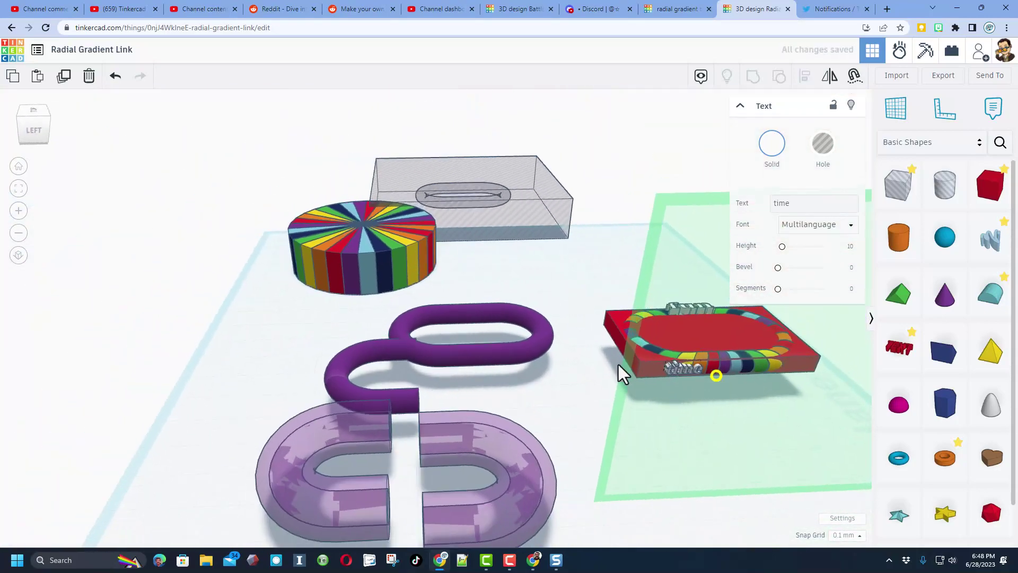
{"action": "right_click_drag", "start_coordinate": [618, 364], "coordinate": [654, 300]}
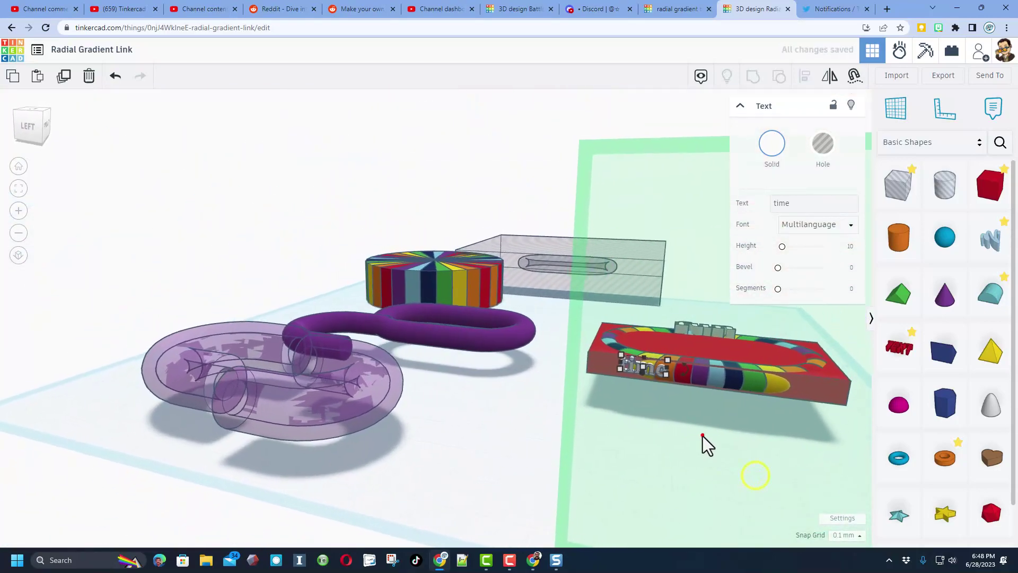
{"action": "right_click_drag", "start_coordinate": [702, 435], "coordinate": [684, 313]}
{"action": "left_click_drag", "start_coordinate": [684, 311], "coordinate": [711, 476]}
{"action": "key", "text": "l"}
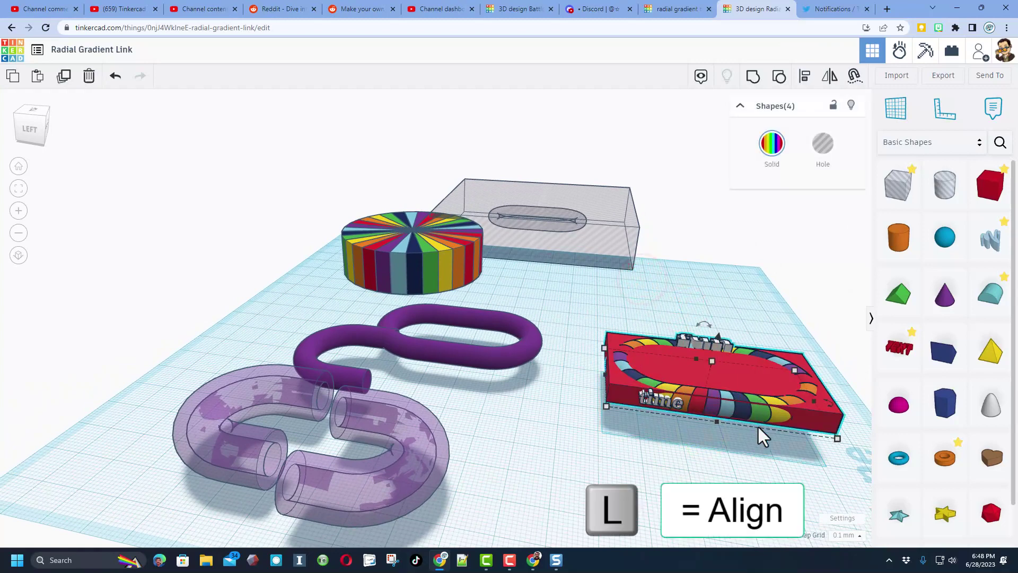
{"action": "left_click", "coordinate": [733, 404]}
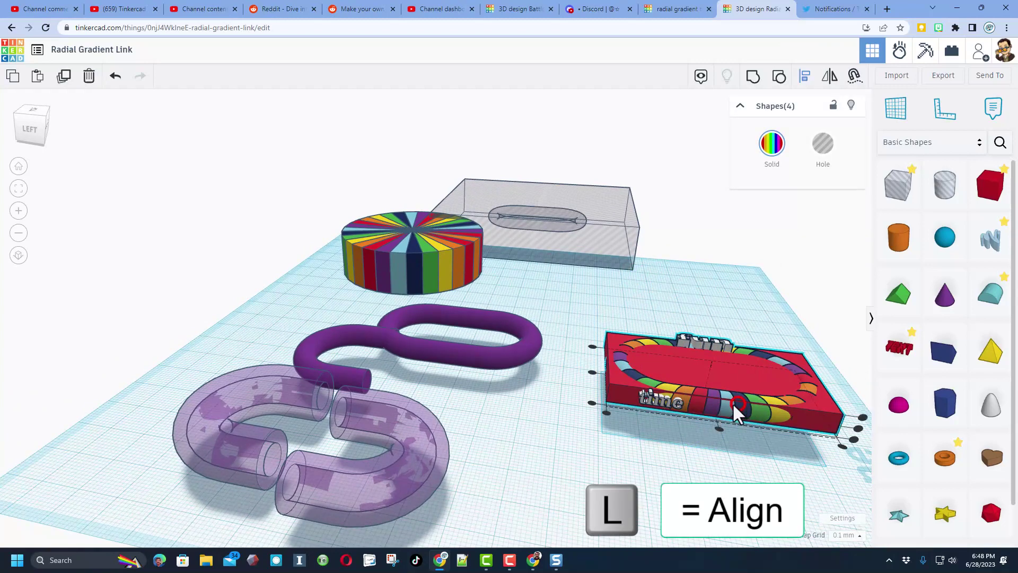
{"action": "left_click", "coordinate": [721, 427]}
- Slide the 'time' text along the ring's front edge and lower it slightly into the board
{"action": "left_click", "coordinate": [711, 452]}
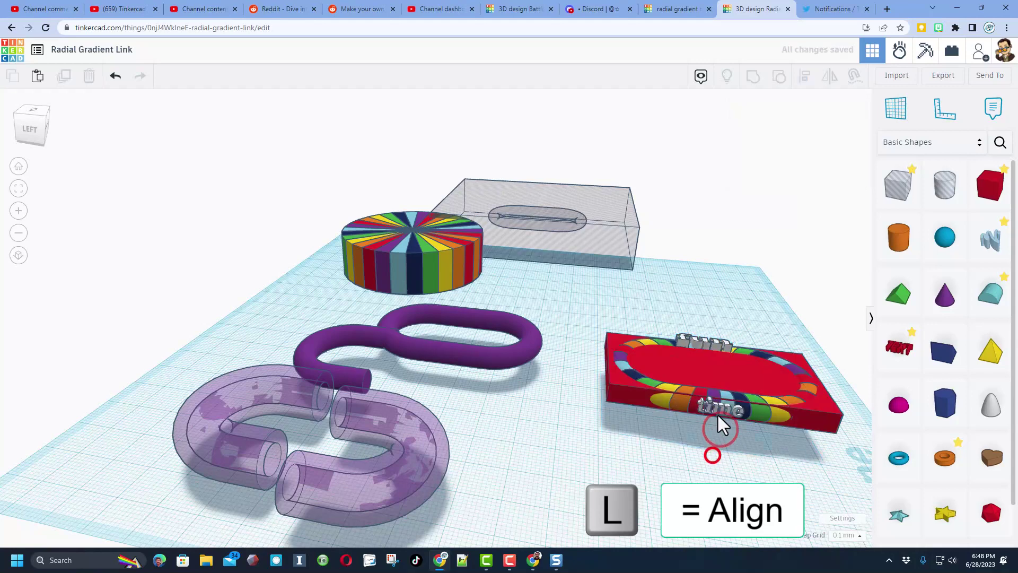
{"action": "scroll", "coordinate": [719, 411], "scroll_direction": "up", "scroll_amount": 3}
{"action": "scroll", "coordinate": [721, 399], "scroll_direction": "up", "scroll_amount": 3}
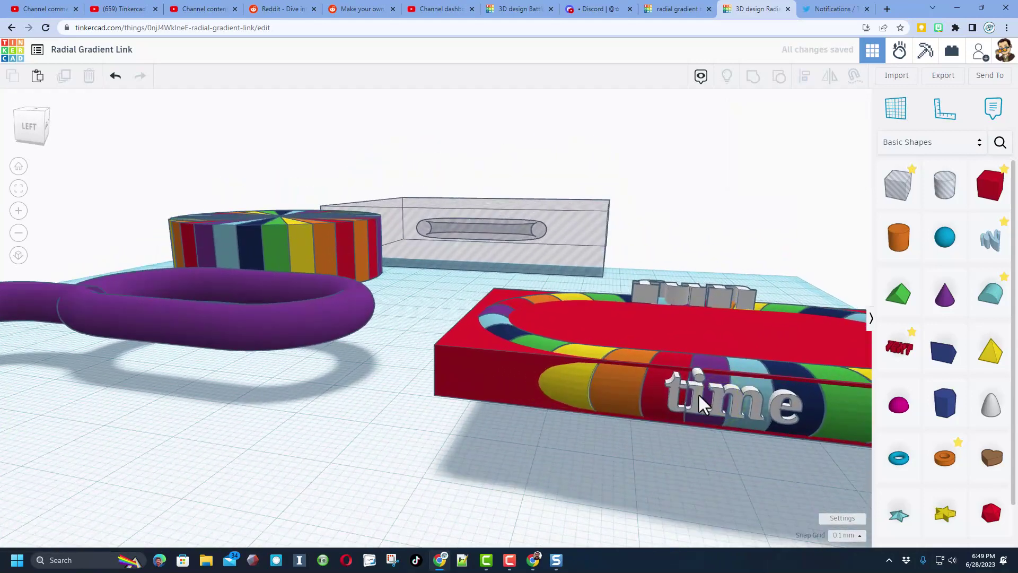
{"action": "left_click", "coordinate": [698, 392]}
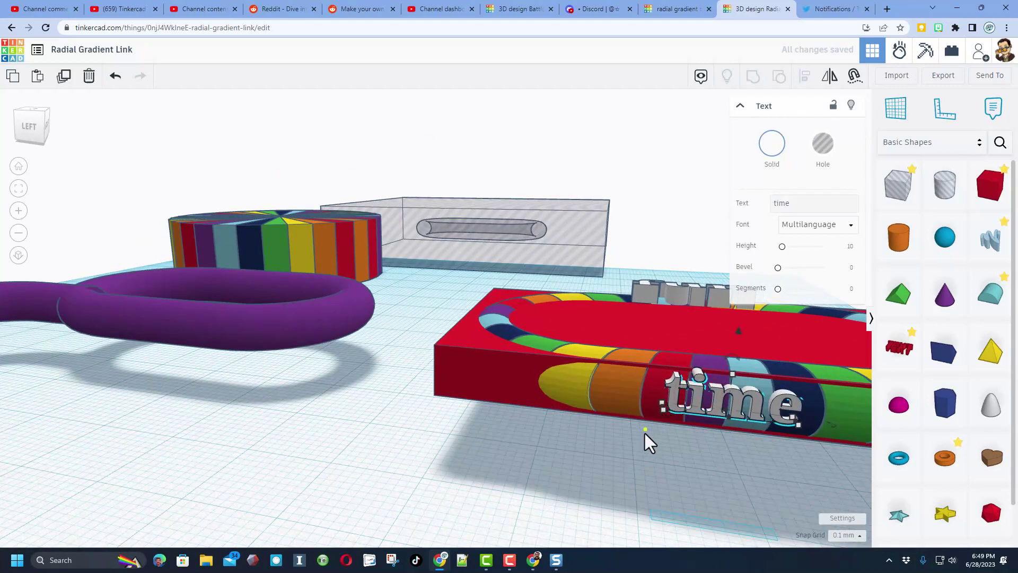
{"action": "right_click_drag", "start_coordinate": [645, 434], "coordinate": [647, 464]}
{"action": "left_click_drag", "start_coordinate": [655, 424], "coordinate": [619, 406]}
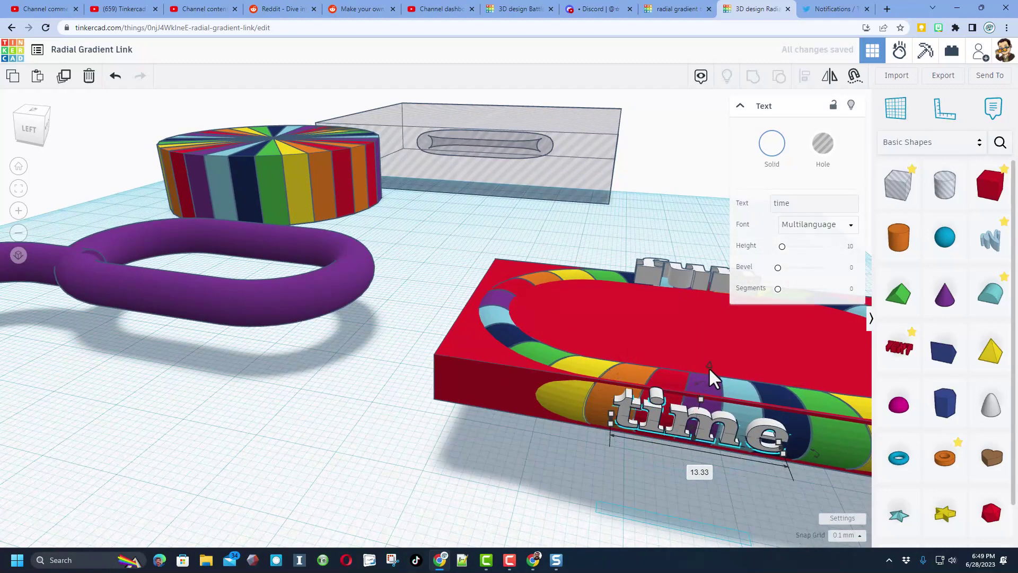
{"action": "left_click_drag", "start_coordinate": [708, 367], "coordinate": [708, 367]}
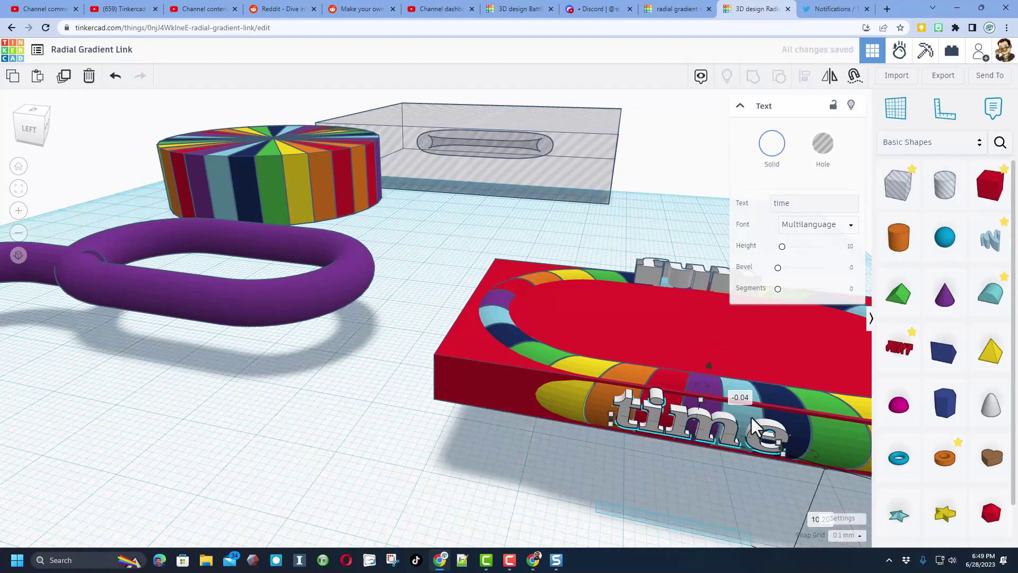
{"action": "scroll", "coordinate": [780, 455], "scroll_direction": "down", "scroll_amount": 5}
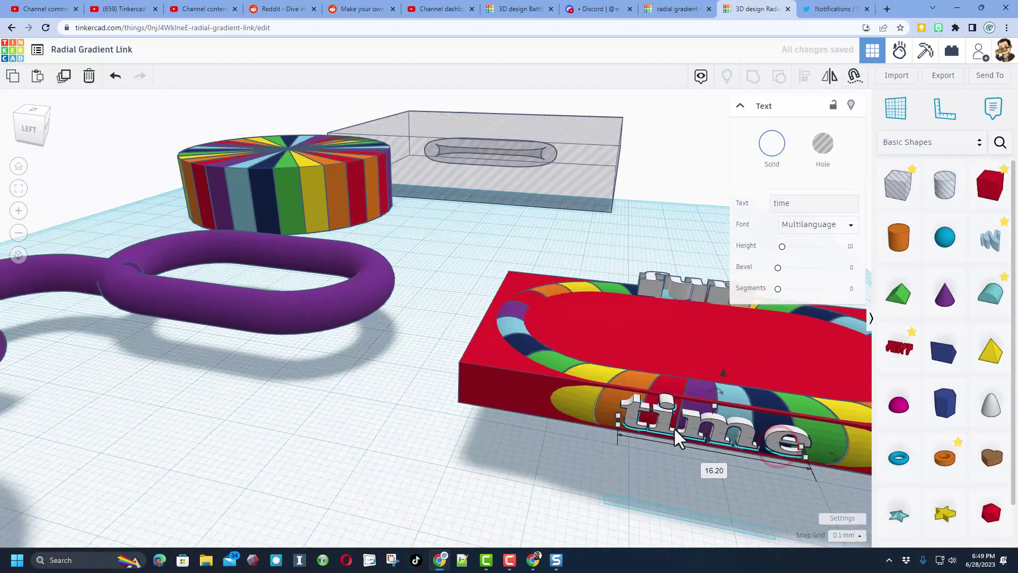
{"action": "mouse_move", "coordinate": [618, 440]}
{"action": "right_mouse_down"}
{"action": "mouse_move", "coordinate": [661, 470]}
{"action": "mouse_move", "coordinate": [672, 433]}
{"action": "right_mouse_up"}
{"action": "key", "text": "ctrl+d"}
- Drop the duplicated 'time' text onto a workplane on the board's front face
{"action": "left_click", "coordinate": [677, 377]}
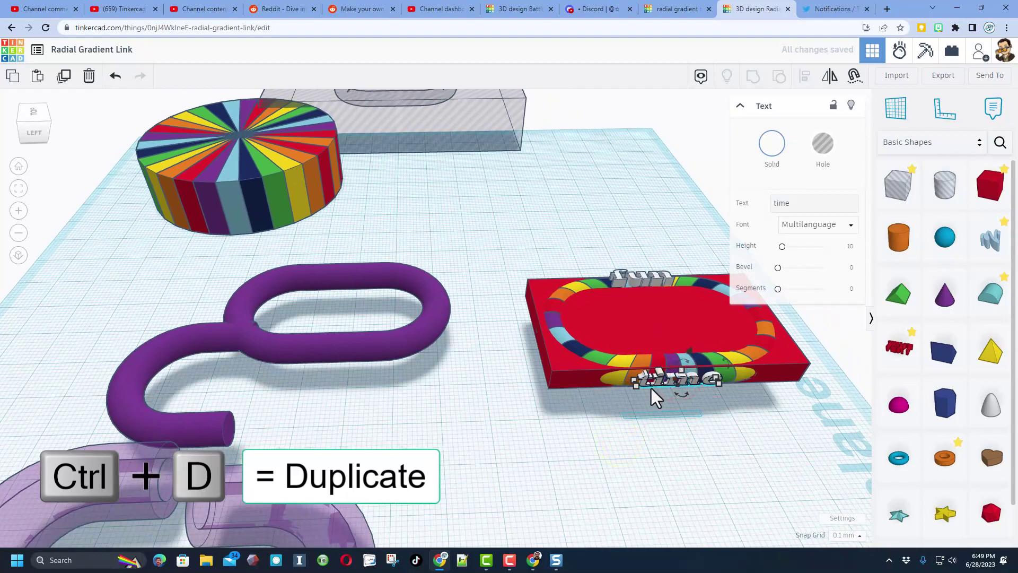
{"action": "mouse_move", "coordinate": [509, 415]}
{"action": "right_mouse_down"}
{"action": "mouse_move", "coordinate": [608, 438]}
{"action": "mouse_move", "coordinate": [261, 164]}
{"action": "right_mouse_up"}
{"action": "mouse_move", "coordinate": [204, 218]}
{"action": "right_mouse_down"}
{"action": "mouse_move", "coordinate": [246, 224]}
{"action": "mouse_move", "coordinate": [382, 191]}
{"action": "mouse_move", "coordinate": [380, 206]}
{"action": "right_mouse_up"}
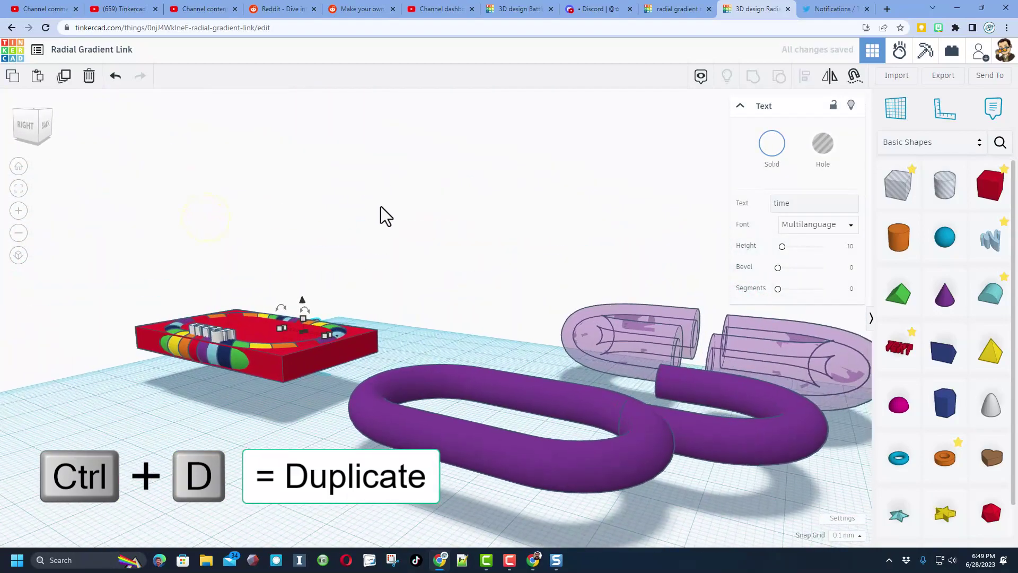
{"action": "left_click", "coordinate": [882, 112]}
{"action": "left_click", "coordinate": [264, 365]}
{"action": "key", "text": "d"}
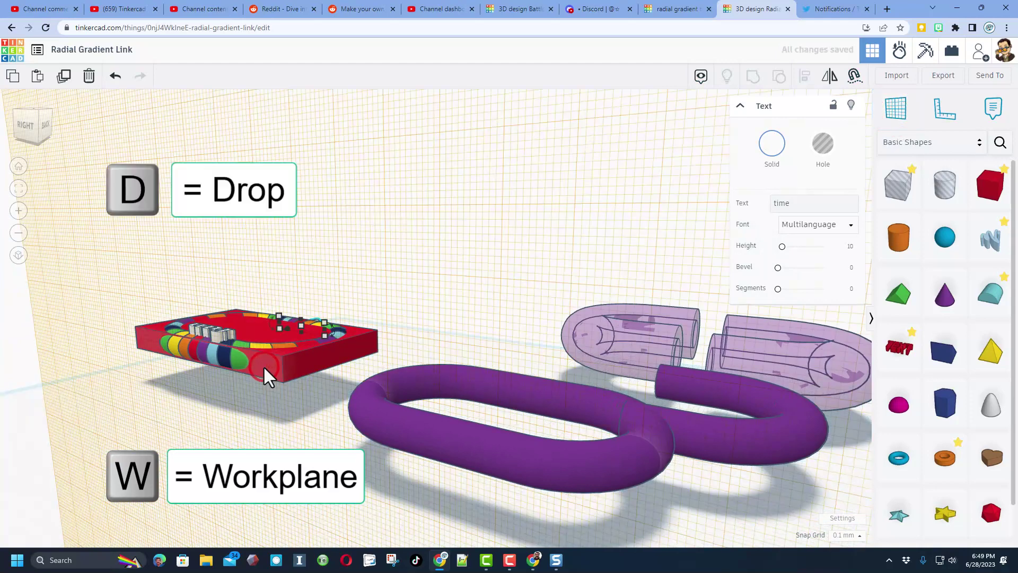
- Mirror the 'time' text so it reads correctly from the front
{"action": "scroll", "coordinate": [179, 368], "scroll_direction": "up", "scroll_amount": 3}
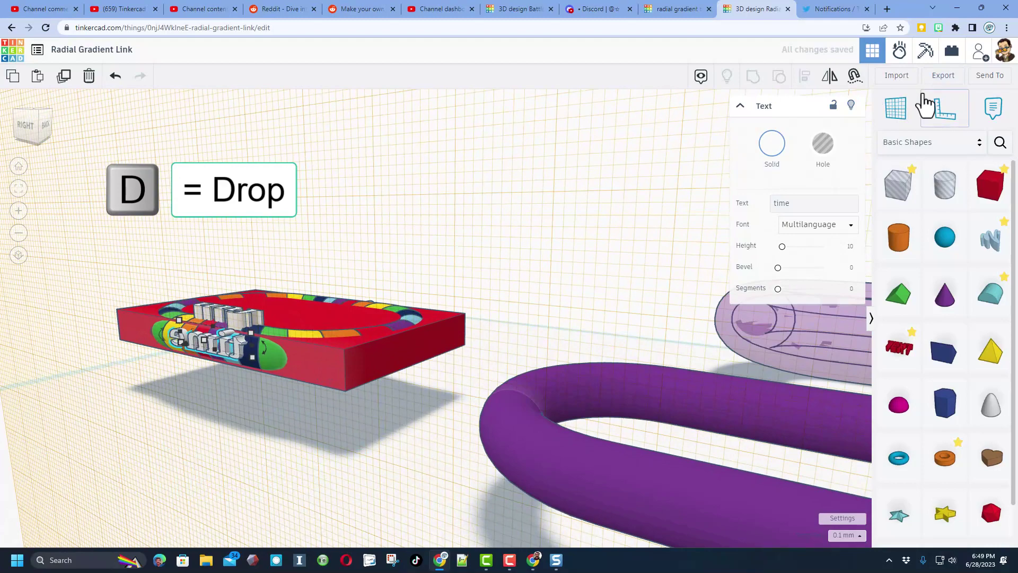
{"action": "right_click_drag", "start_coordinate": [482, 247], "coordinate": [535, 275]}
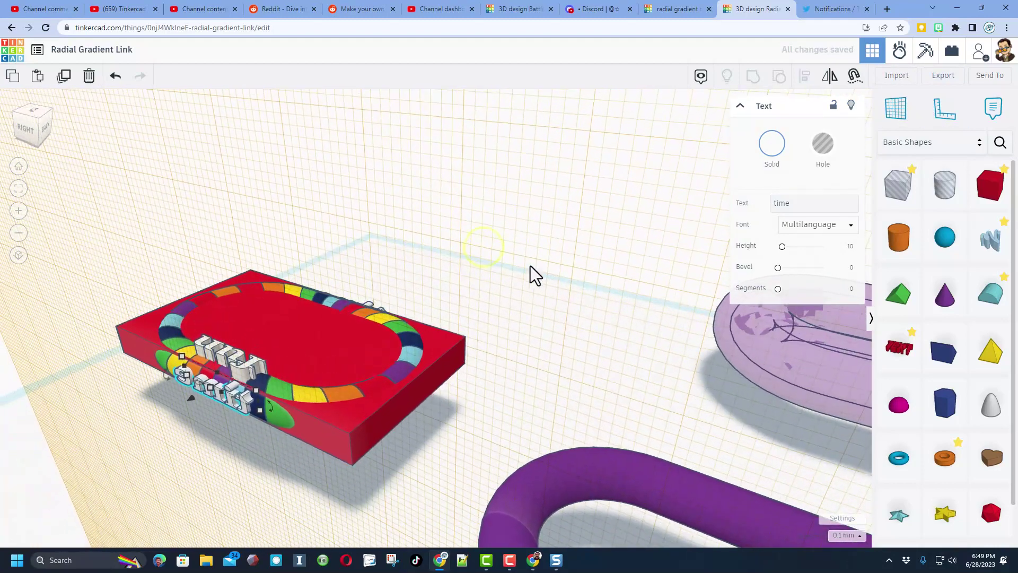
{"action": "left_click", "coordinate": [827, 75]}
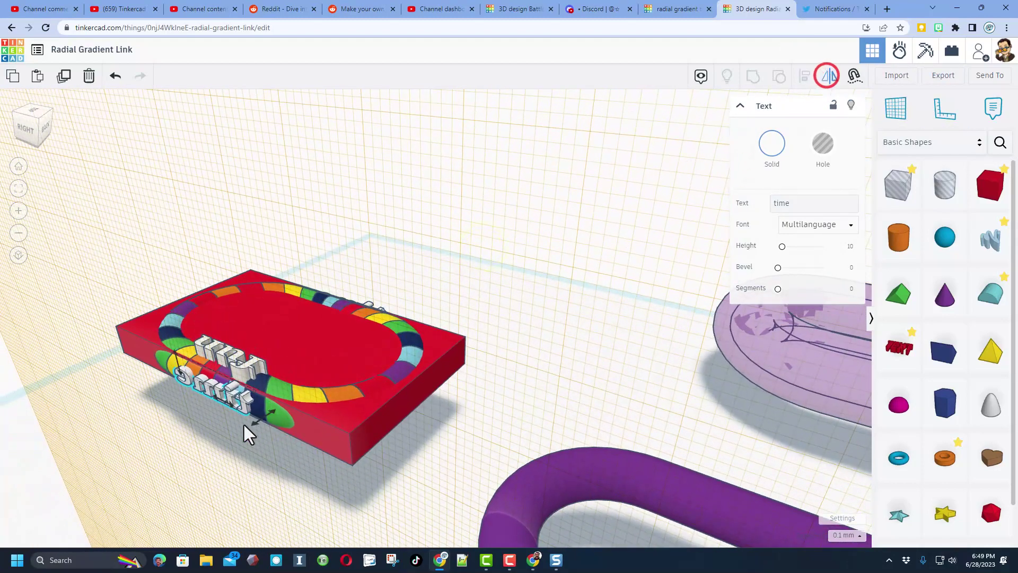
{"action": "left_click", "coordinate": [232, 403]}
{"action": "right_click_drag", "start_coordinate": [195, 472], "coordinate": [457, 420]}
- Move the bent pipe over the right end of the rainbow ring
{"action": "right_click_drag", "start_coordinate": [431, 377], "coordinate": [352, 417]}
{"action": "left_click_drag", "start_coordinate": [97, 419], "coordinate": [557, 386]}
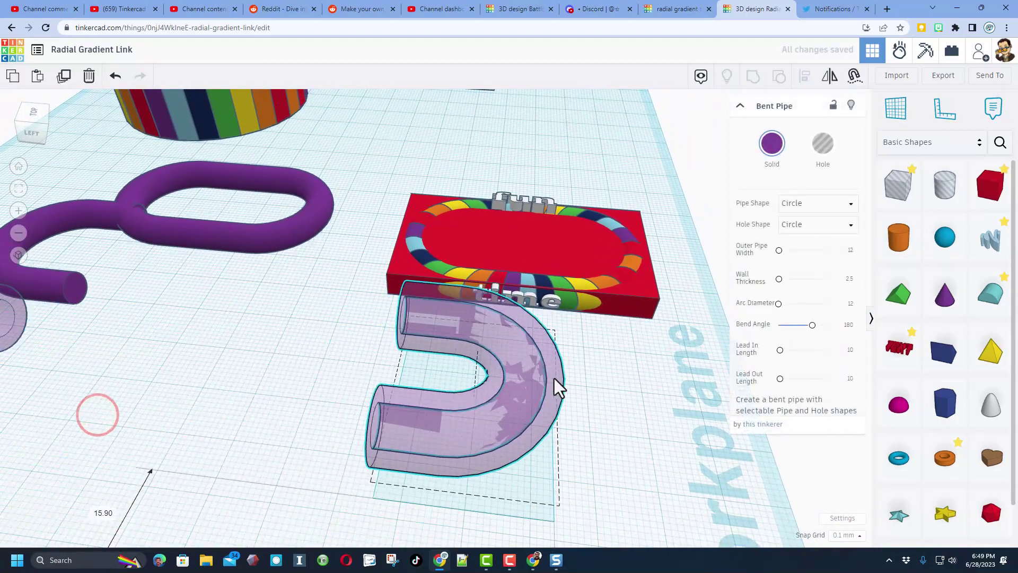
{"action": "right_click_drag", "start_coordinate": [556, 386], "coordinate": [741, 271]}
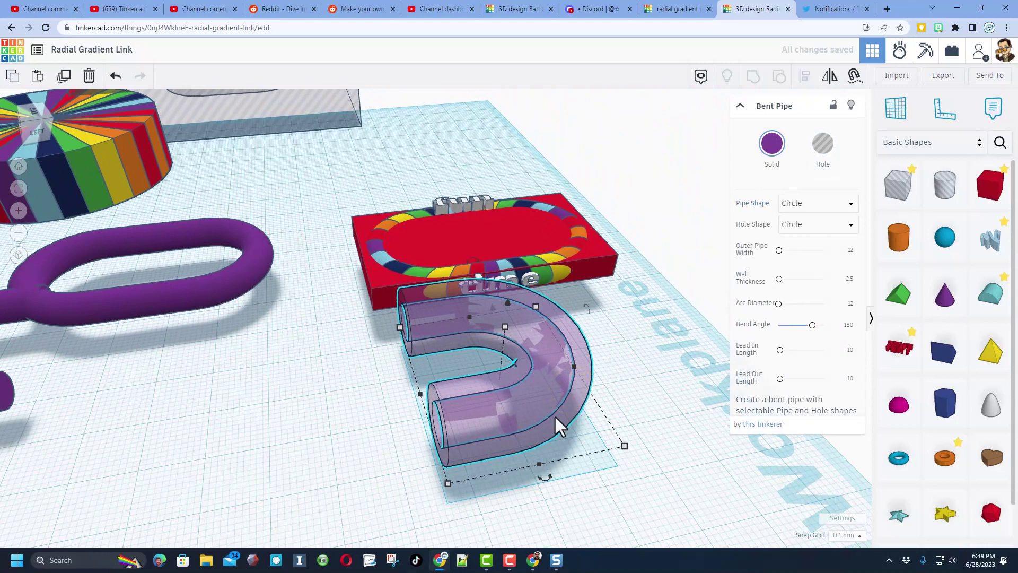
{"action": "left_click_drag", "start_coordinate": [555, 414], "coordinate": [609, 262]}
- Delete the red base box from beneath the ring
{"action": "key", "text": "Delete"}
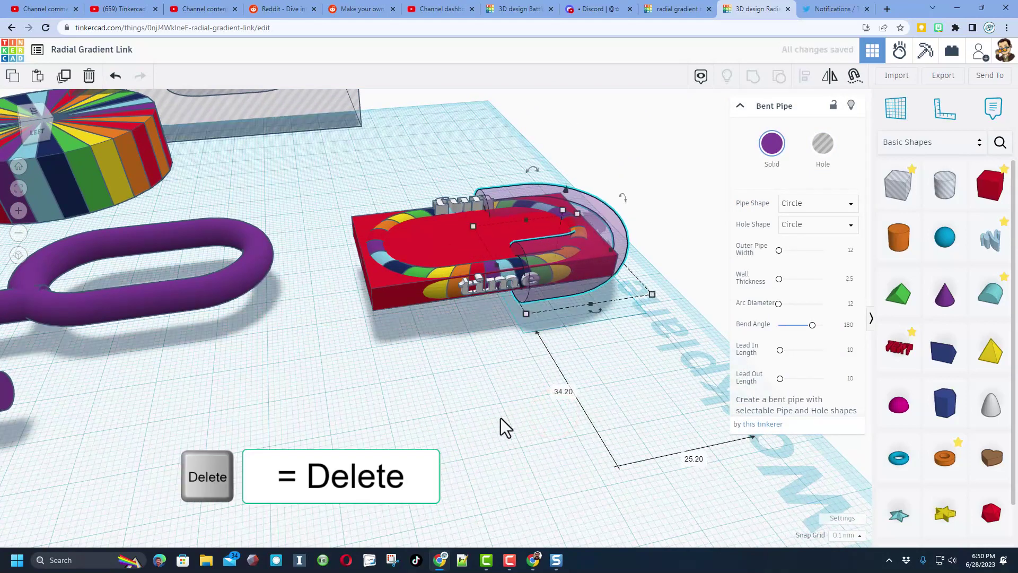
{"action": "left_click", "coordinate": [501, 419]}
{"action": "left_click", "coordinate": [435, 244]}
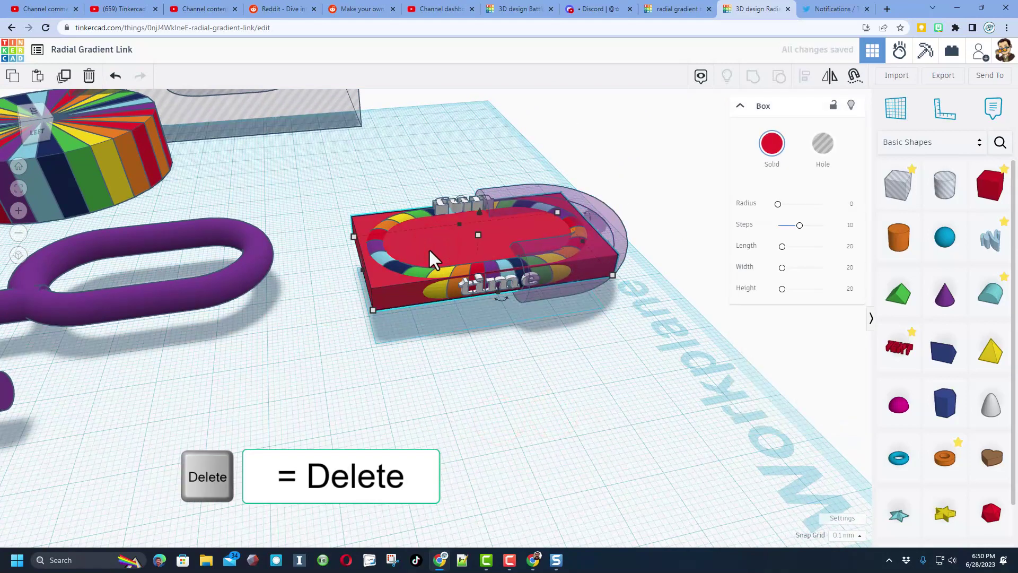
{"action": "key", "text": "Delete"}
{"action": "right_click_drag", "start_coordinate": [555, 288], "coordinate": [580, 241]}
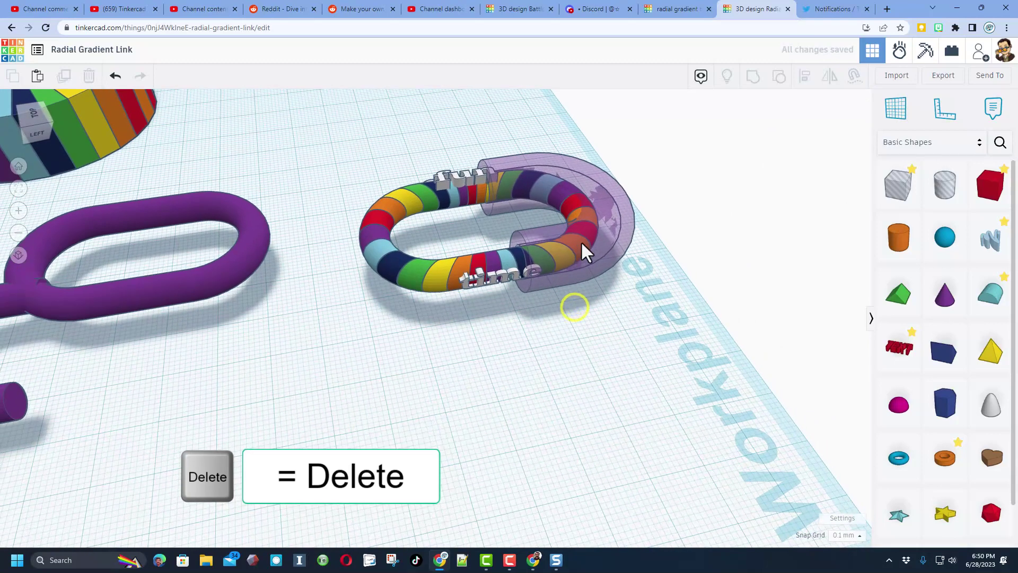
{"action": "left_click", "coordinate": [582, 243]}
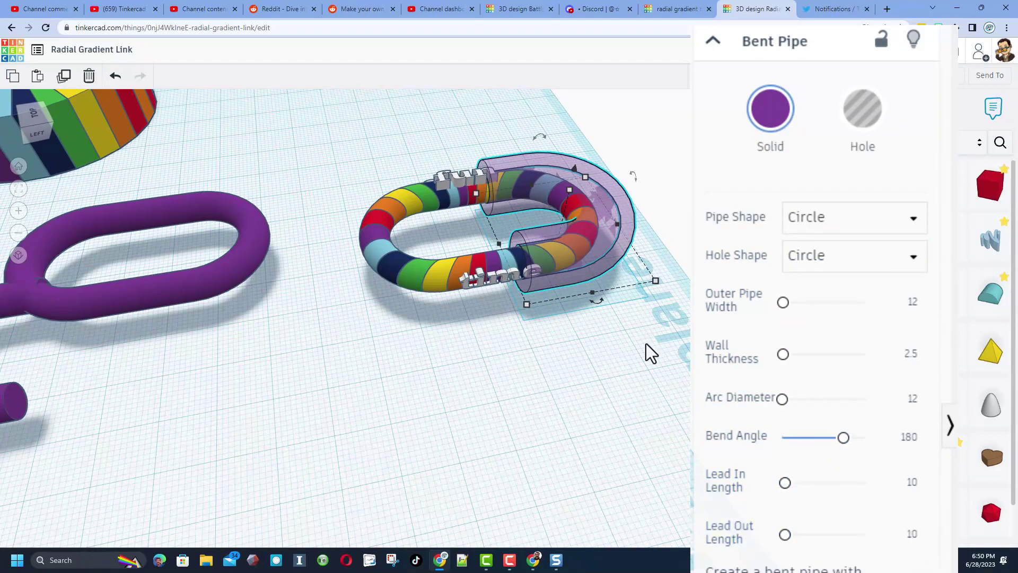
- Change the snap grid to 0.1 mm and make the bent pipe see-through
{"action": "right_click_drag", "start_coordinate": [646, 343], "coordinate": [620, 363]}
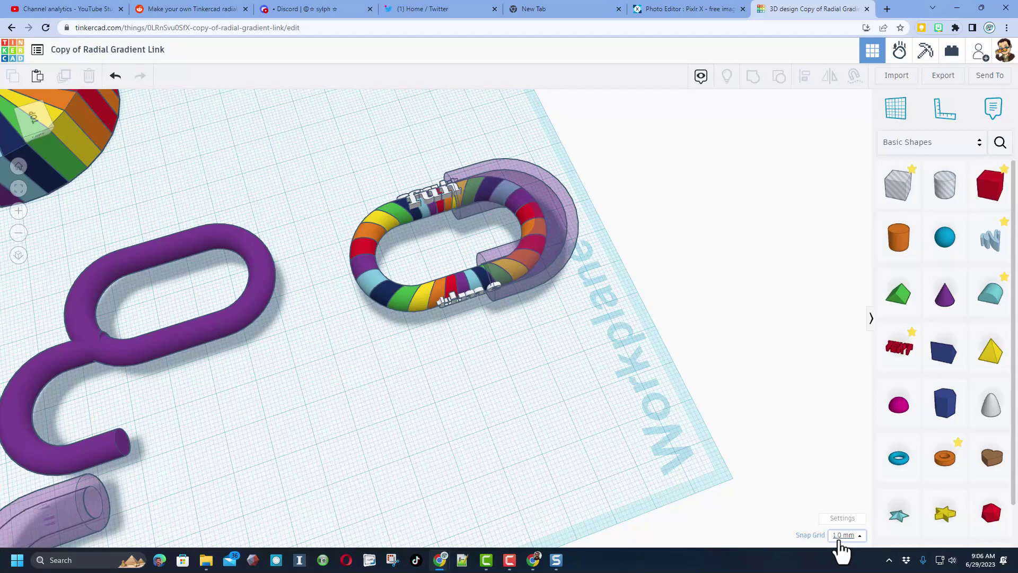
{"action": "left_click", "coordinate": [841, 537]}
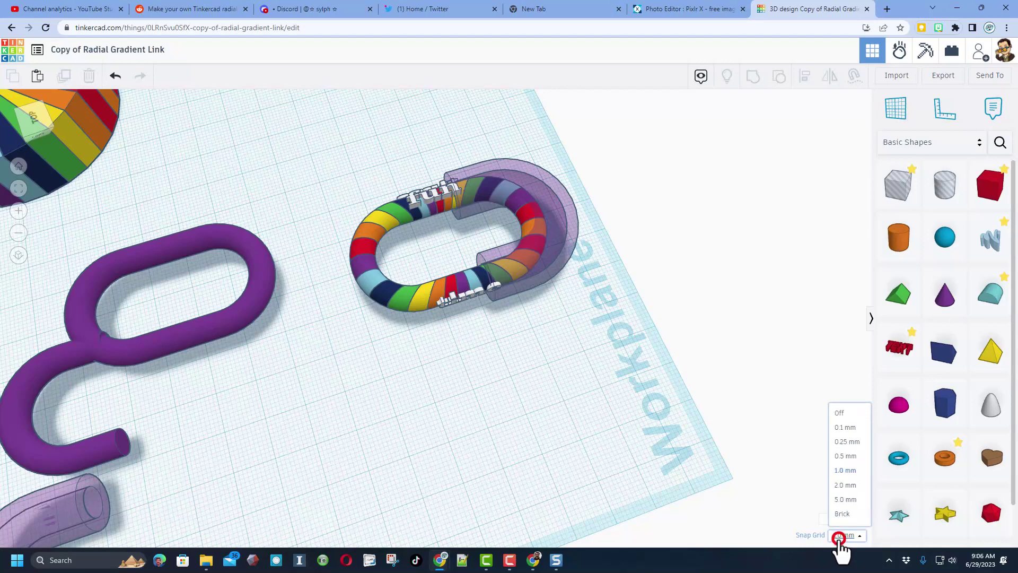
{"action": "left_click", "coordinate": [836, 427]}
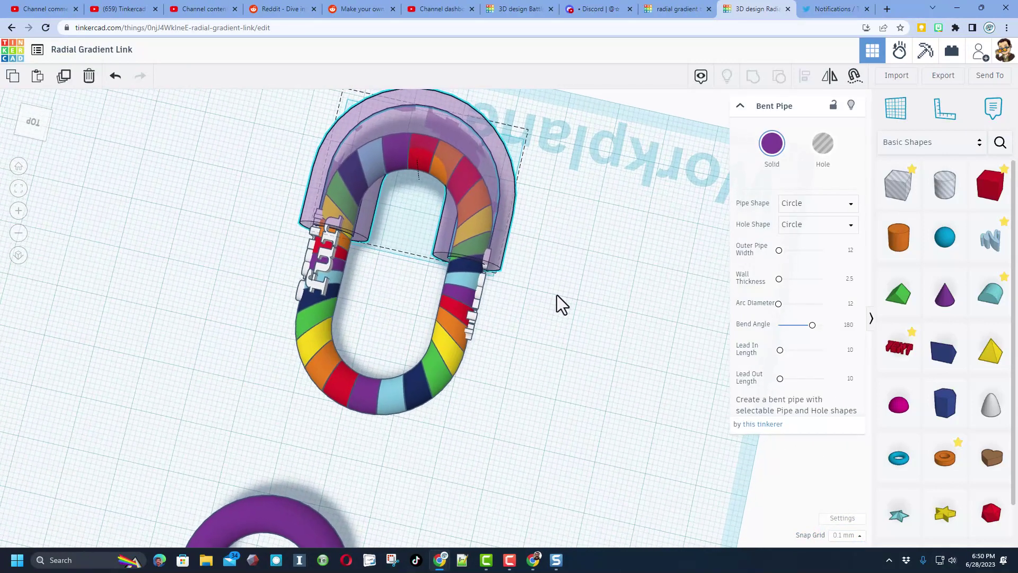
{"action": "key", "text": "t"}
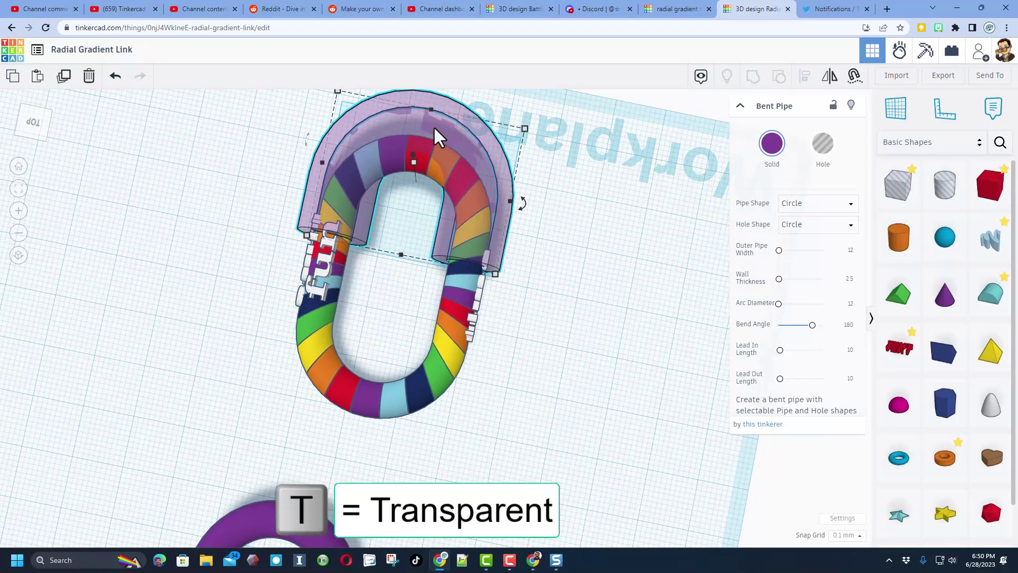
- Nudge the transparent pipe down and centre-align it with the rainbow link
{"action": "key", "text": "Down"}
{"action": "key", "text": "Down"}
{"action": "key", "text": "Down"}
{"action": "key", "text": "Down"}
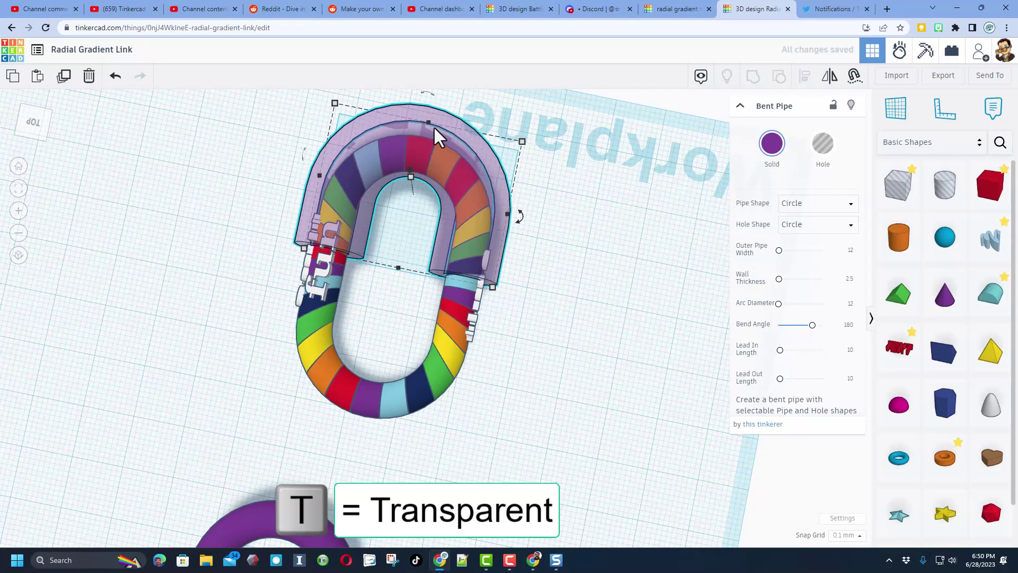
{"action": "left_click", "coordinate": [486, 91]}
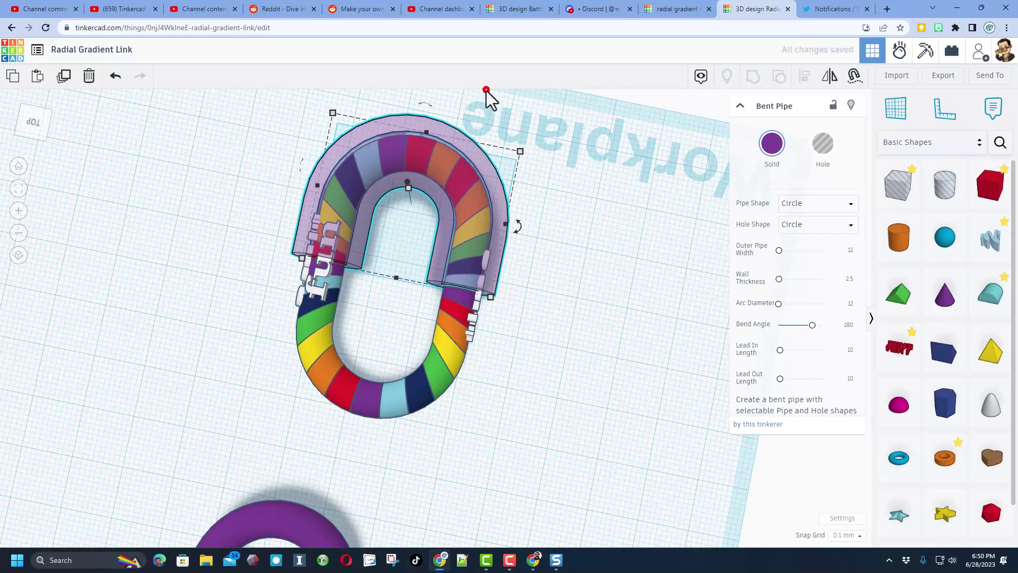
{"action": "left_click_drag", "start_coordinate": [456, 103], "coordinate": [392, 193]}
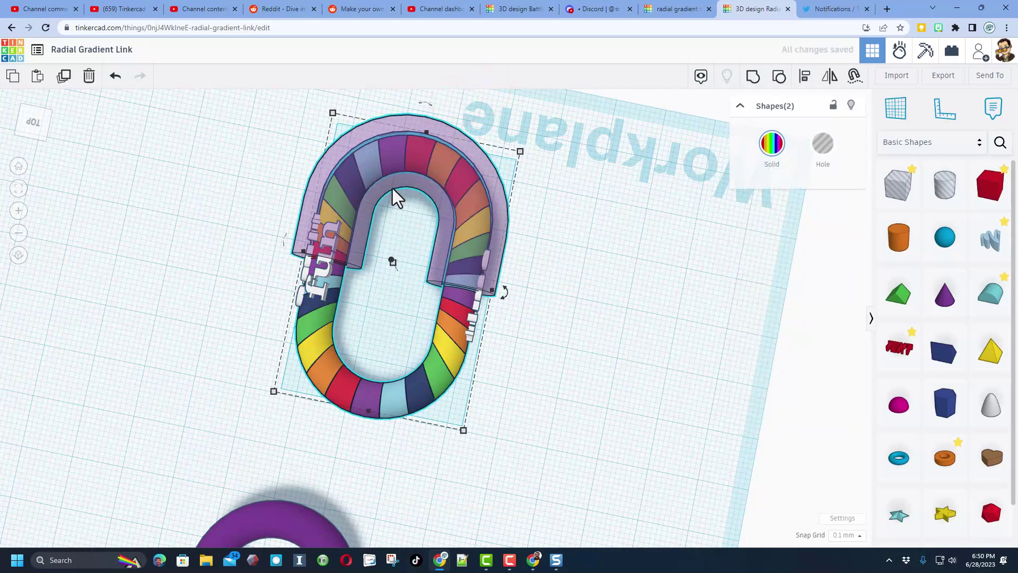
{"action": "left_click", "coordinate": [434, 374]}
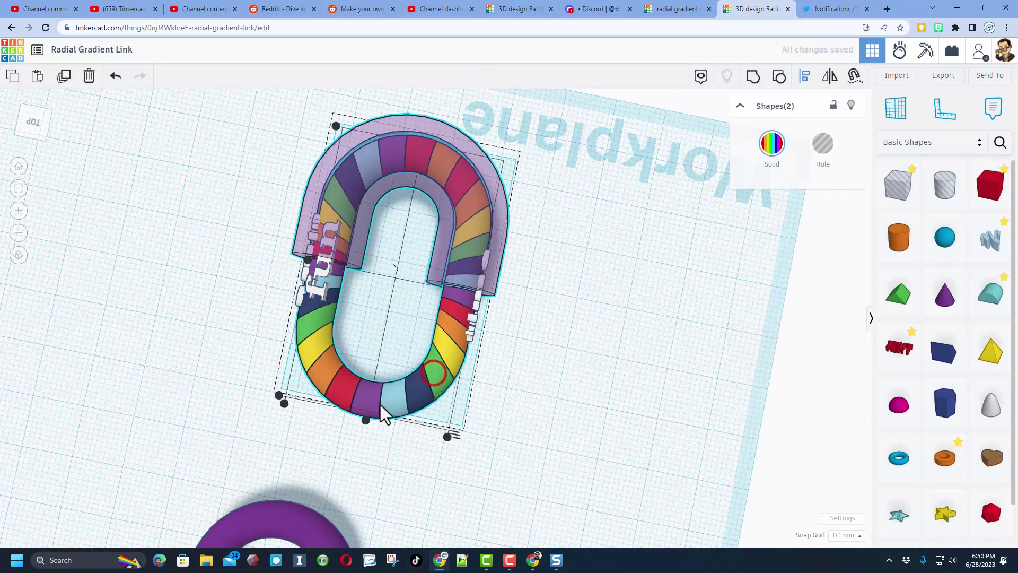
{"action": "left_click", "coordinate": [363, 425]}
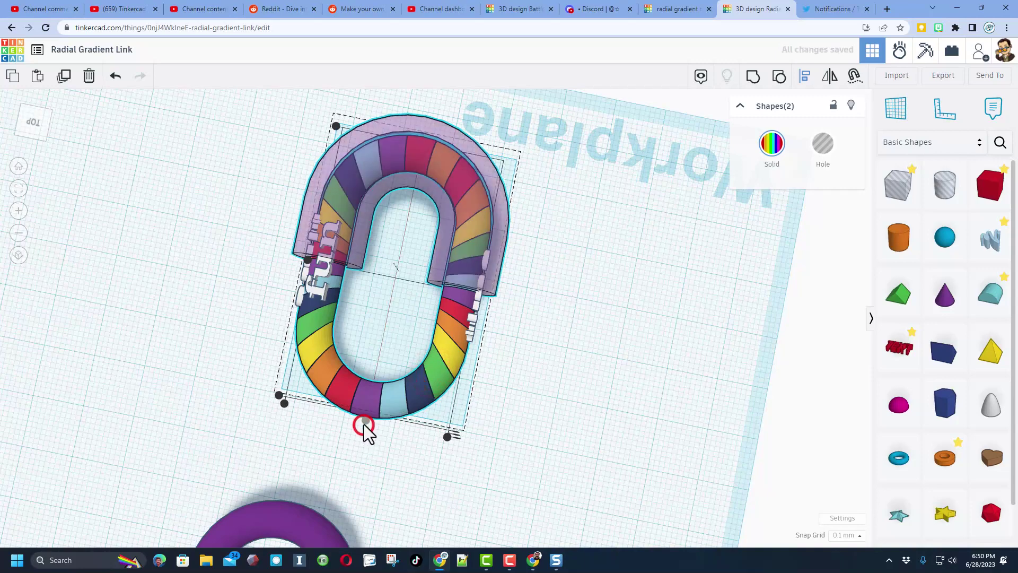
{"action": "left_click", "coordinate": [381, 299]}
{"action": "scroll", "coordinate": [381, 155], "scroll_direction": "up", "scroll_amount": 3}
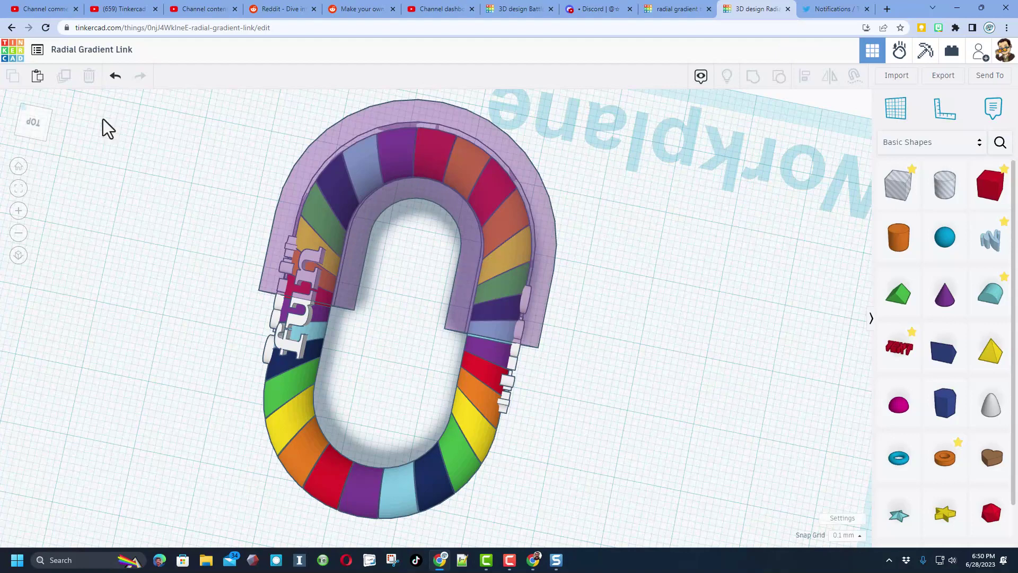
{"action": "left_click", "coordinate": [371, 198]}
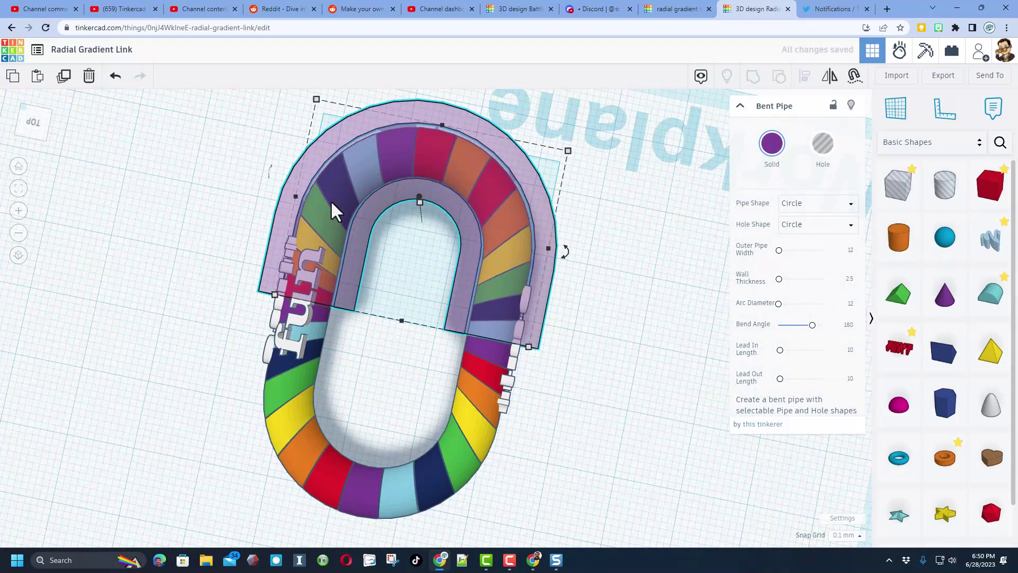
- Drop the bent pipe onto a workplane placed on its inner face
{"action": "right_click_drag", "start_coordinate": [341, 275], "coordinate": [193, 217]}
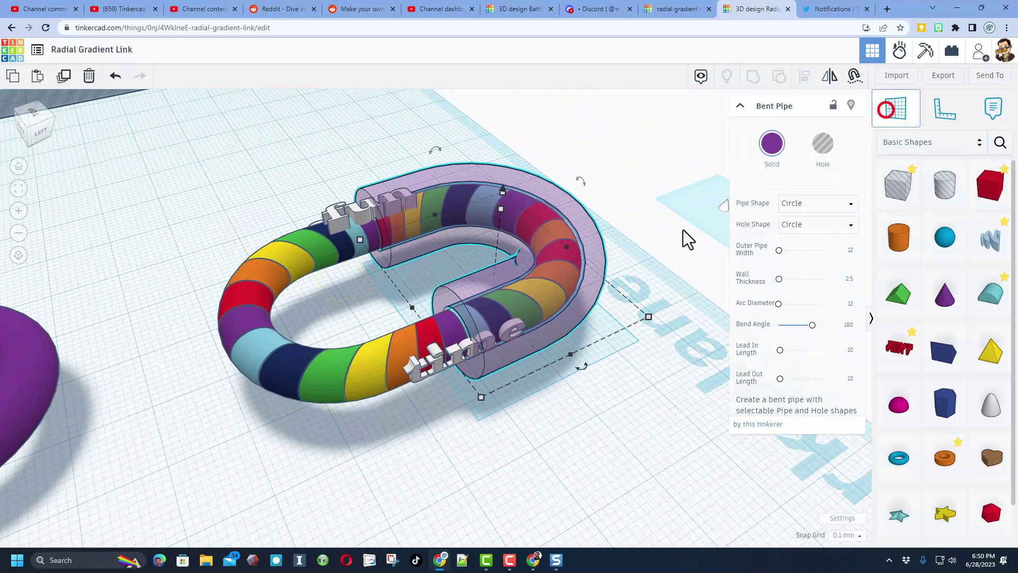
{"action": "left_click", "coordinate": [385, 254]}
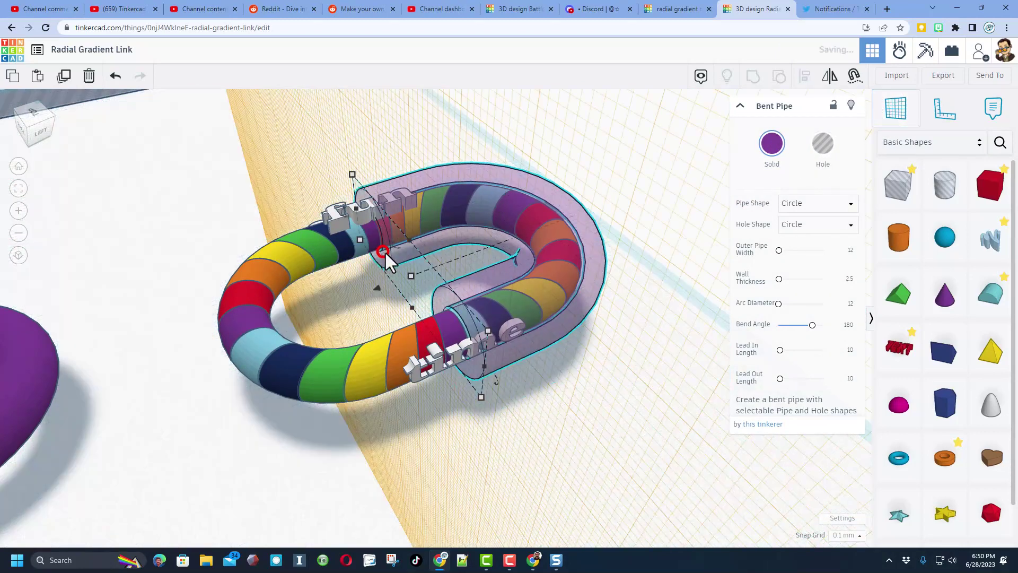
{"action": "left_click", "coordinate": [568, 199]}
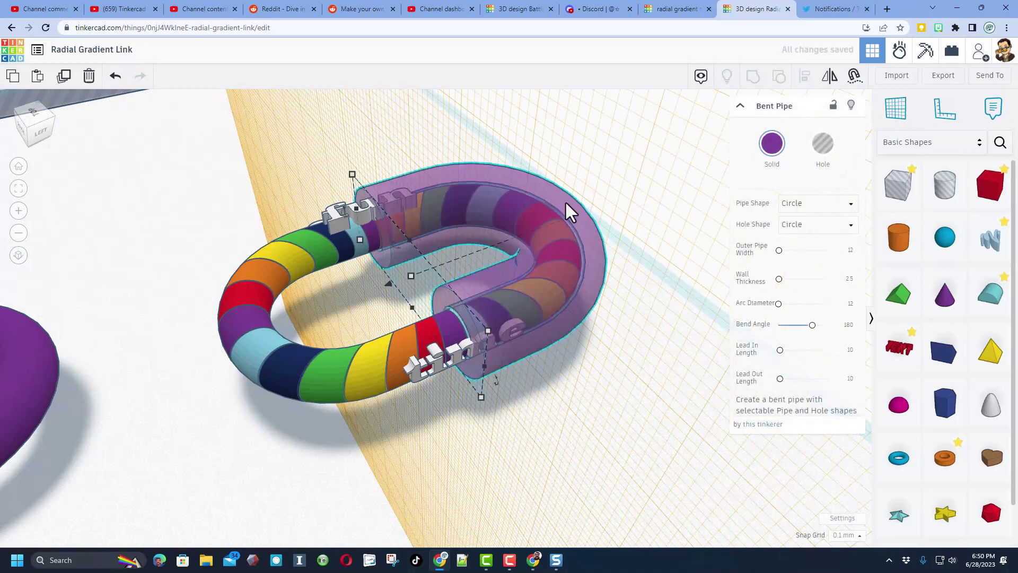
{"action": "key", "text": "d"}
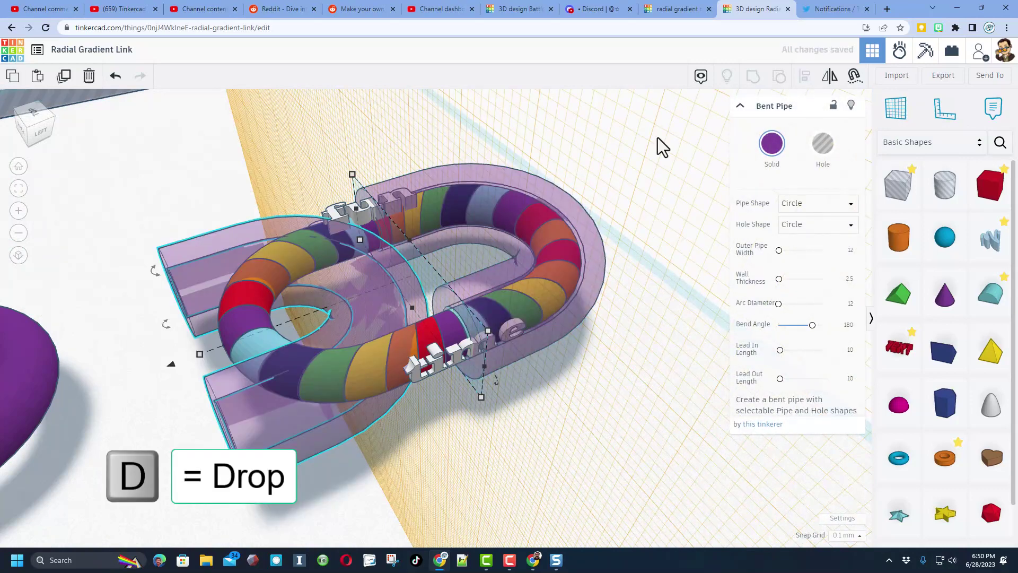
- Mirror the pipe to close the oval shell and select both halves
{"action": "left_click", "coordinate": [830, 76]}
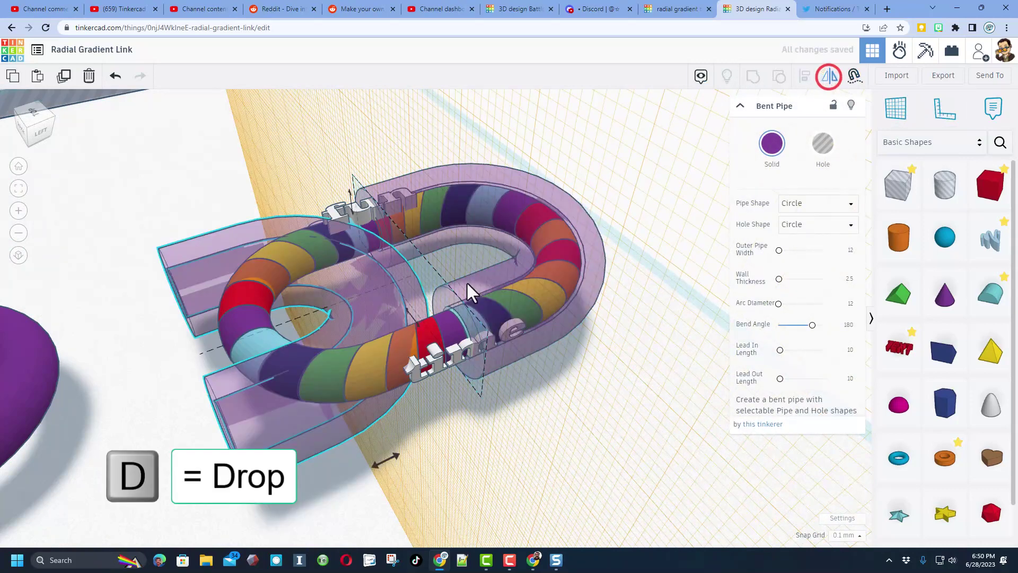
{"action": "left_click", "coordinate": [393, 458]}
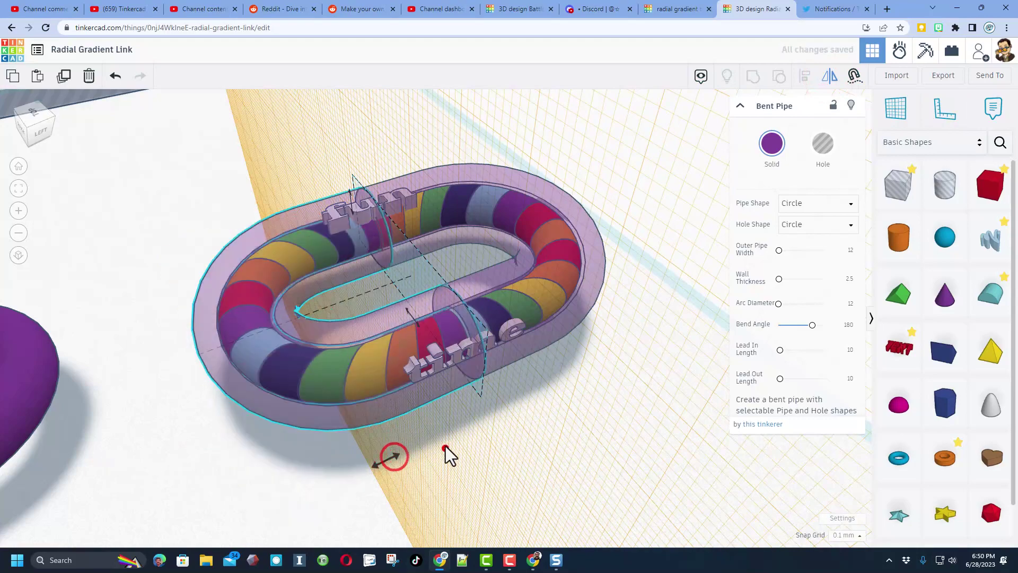
{"action": "left_click", "coordinate": [445, 455]}
{"action": "right_click_drag", "start_coordinate": [500, 425], "coordinate": [570, 256]}
{"action": "left_click_drag", "start_coordinate": [570, 256], "coordinate": [529, 291]}
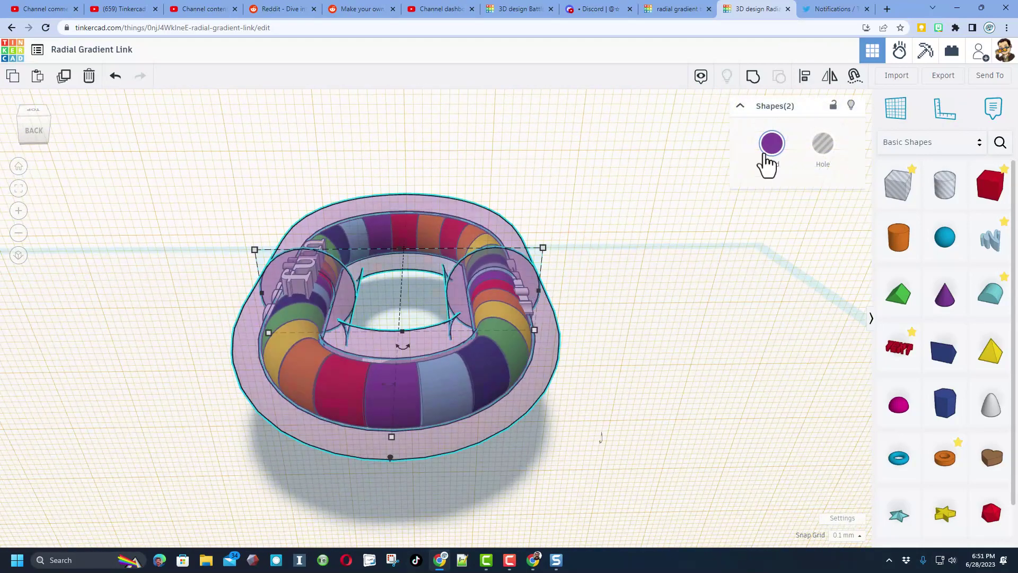
- Turn both shell halves into holes and group them together
{"action": "left_click", "coordinate": [816, 143]}
{"action": "left_click", "coordinate": [606, 253]}
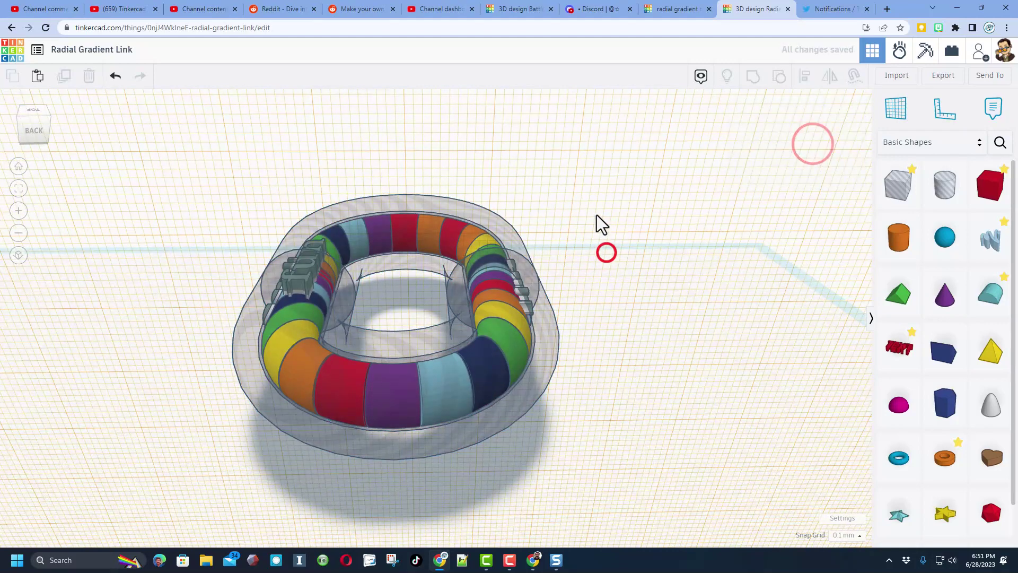
{"action": "left_click_drag", "start_coordinate": [577, 215], "coordinate": [528, 280]}
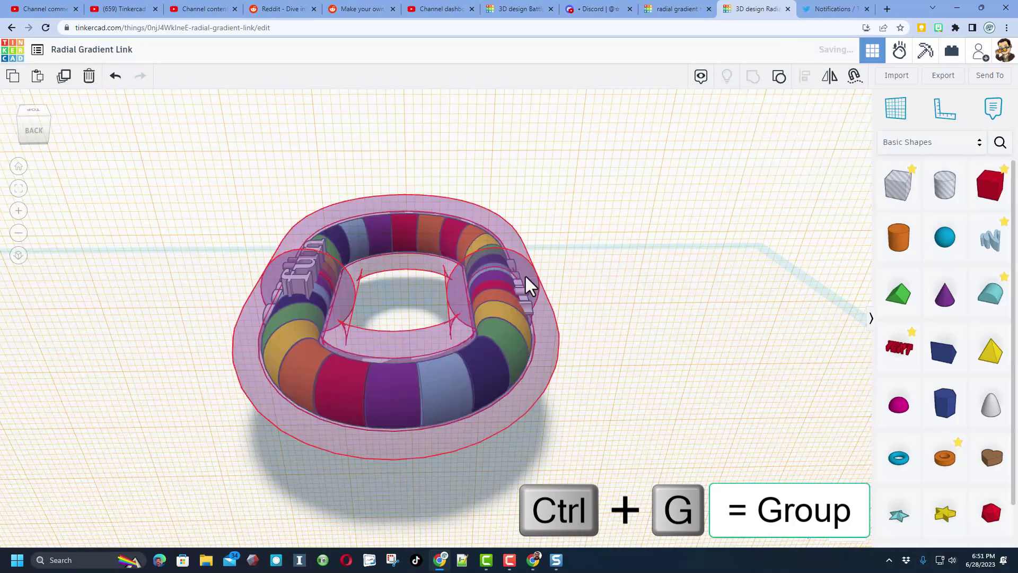
{"action": "key", "text": "ctrl+g"}
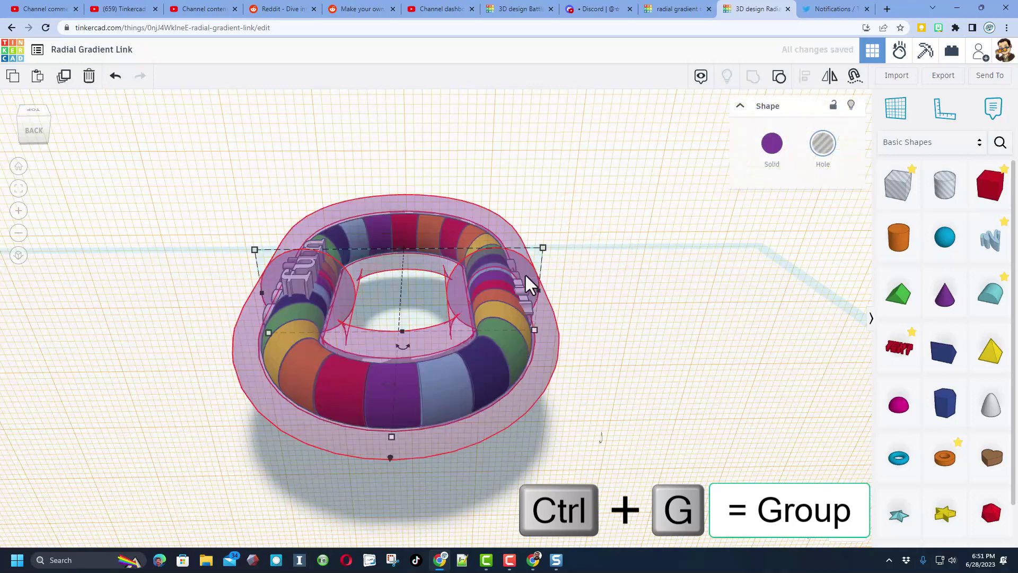
- Group the hole, rainbow link and 'fun'/'time' text into one object
{"action": "left_click", "coordinate": [610, 273]}
{"action": "left_click_drag", "start_coordinate": [628, 228], "coordinate": [202, 456]}
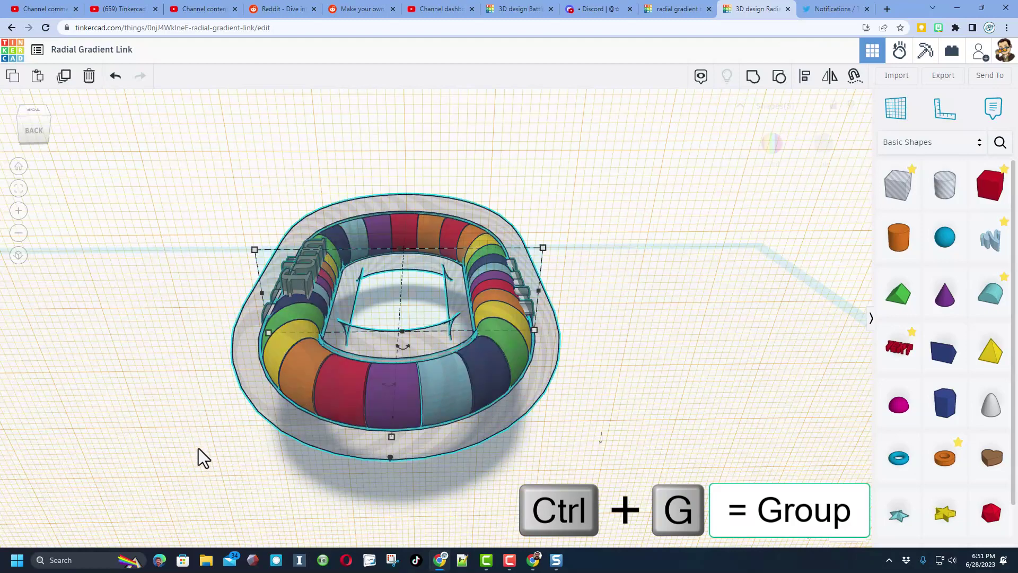
{"action": "left_click", "coordinate": [754, 78]}
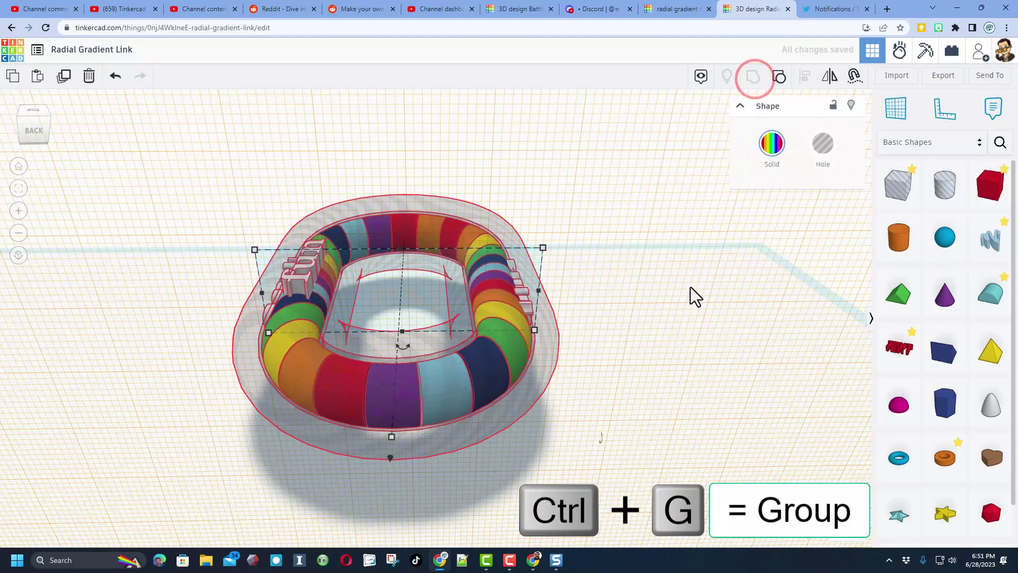
{"action": "right_click_drag", "start_coordinate": [713, 305], "coordinate": [506, 411]}
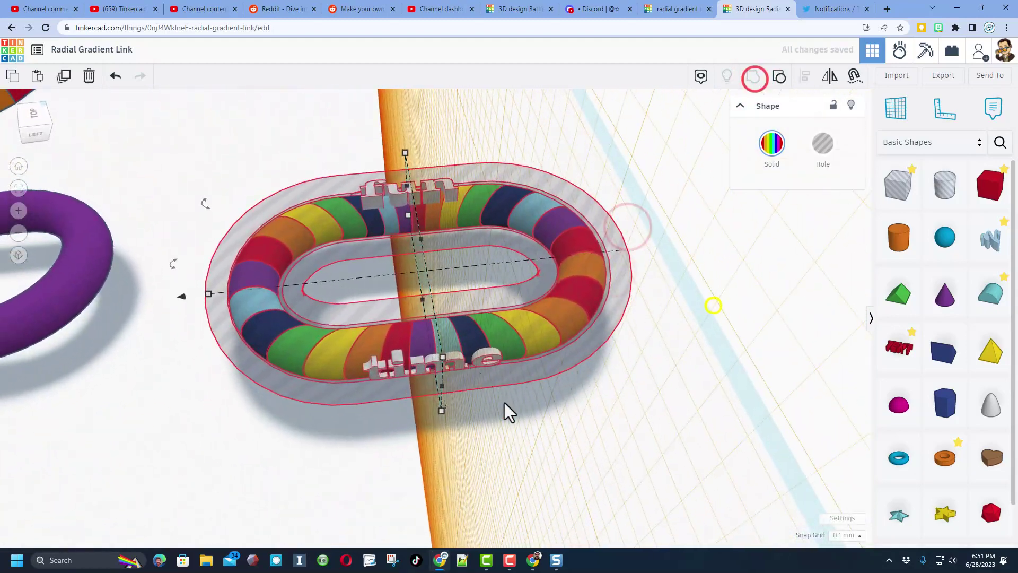
{"action": "mouse_move", "coordinate": [540, 445]}
{"action": "right_mouse_down"}
{"action": "mouse_move", "coordinate": [609, 379]}
{"action": "mouse_move", "coordinate": [718, 377]}
{"action": "mouse_move", "coordinate": [741, 391]}
{"action": "mouse_move", "coordinate": [686, 438]}
{"action": "mouse_move", "coordinate": [566, 459]}
{"action": "mouse_move", "coordinate": [539, 451]}
{"action": "right_mouse_up"}
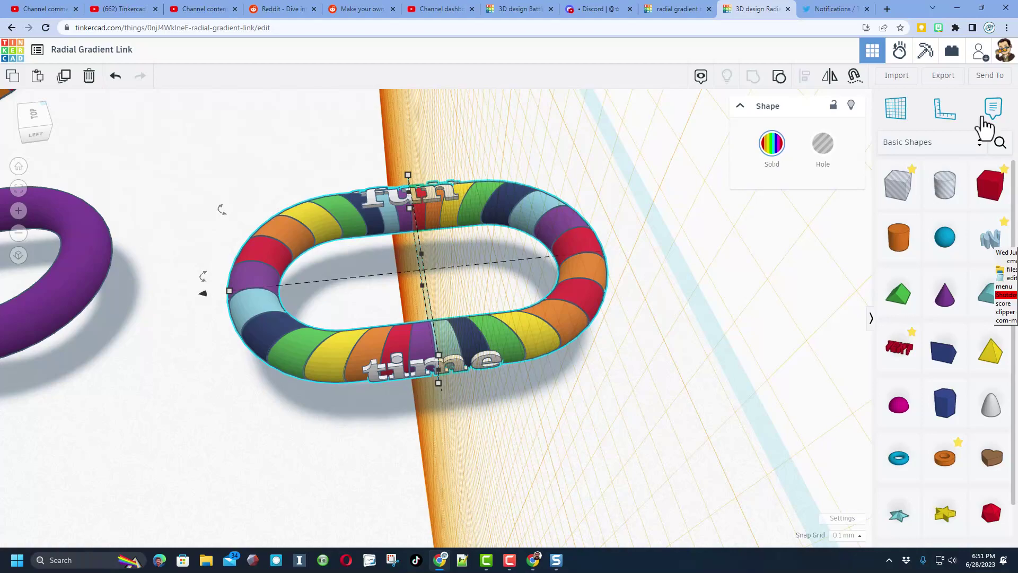
- Lay the workplane back flat on the ground grid and zoom out over the link
{"action": "left_click", "coordinate": [896, 108]}
{"action": "left_click", "coordinate": [340, 463]}
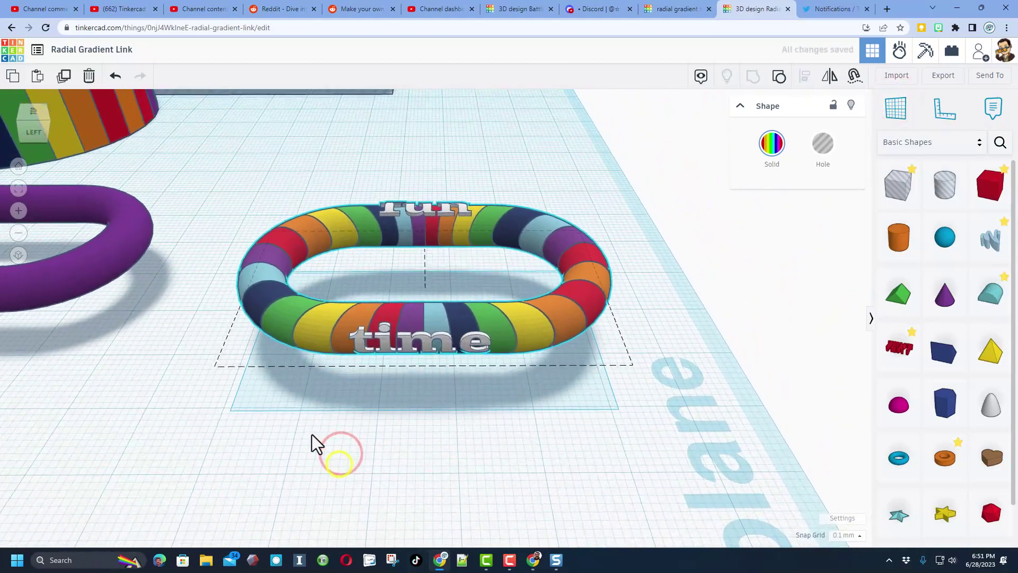
{"action": "right_click_drag", "start_coordinate": [359, 447], "coordinate": [415, 380]}
{"action": "scroll", "coordinate": [416, 380], "scroll_direction": "down", "scroll_amount": 5}
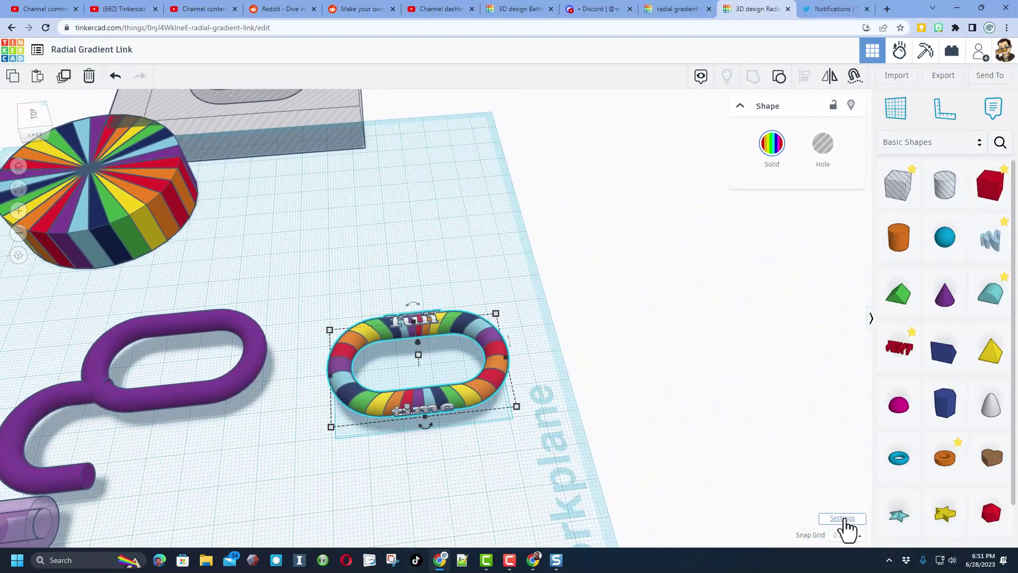
- Set the workspace background colour to the pink preset, then return to the designs dashboard
{"action": "left_click", "coordinate": [844, 518]}
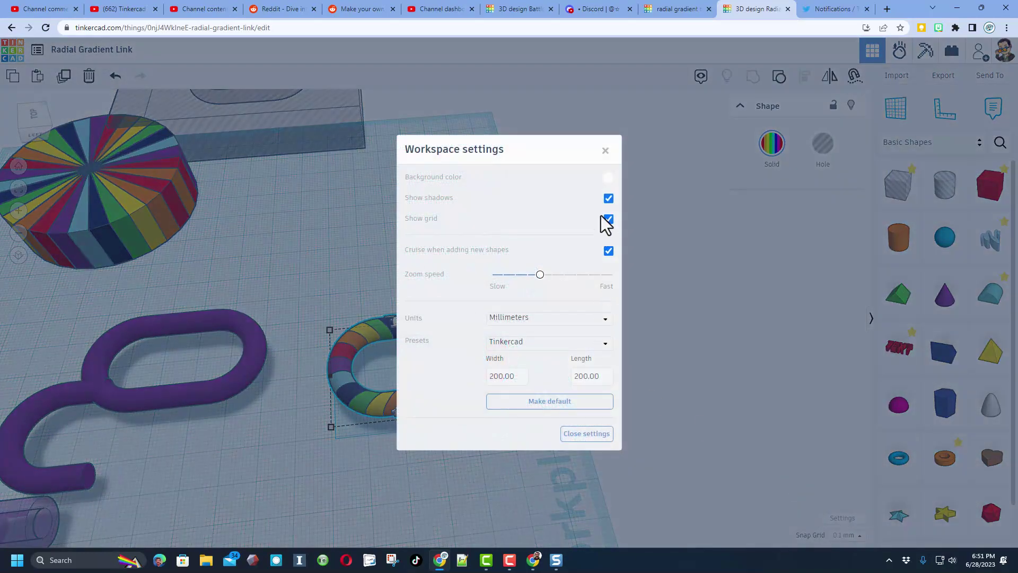
{"action": "left_click", "coordinate": [609, 178]}
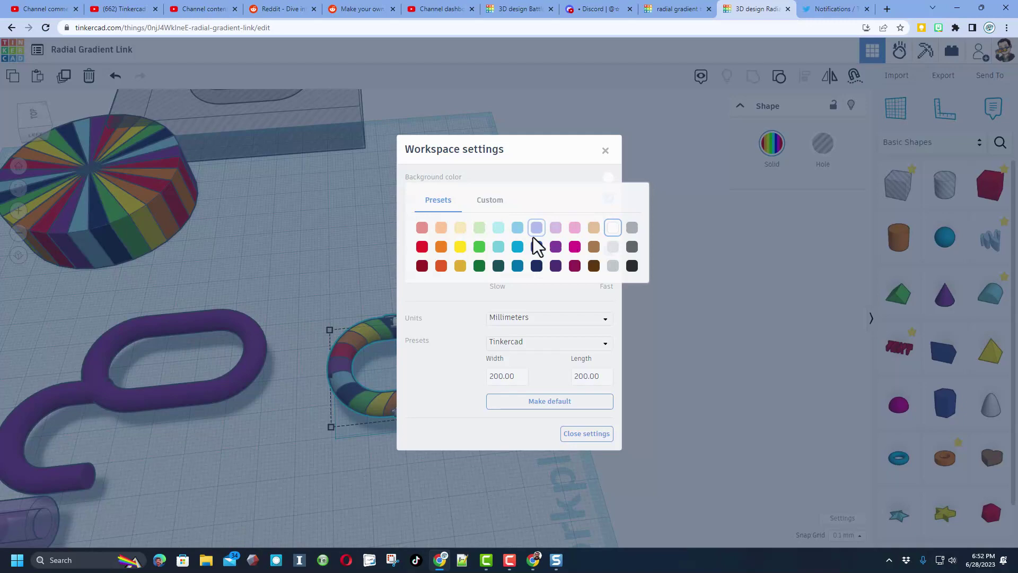
{"action": "left_click", "coordinate": [574, 228]}
{"action": "left_click", "coordinate": [674, 281]}
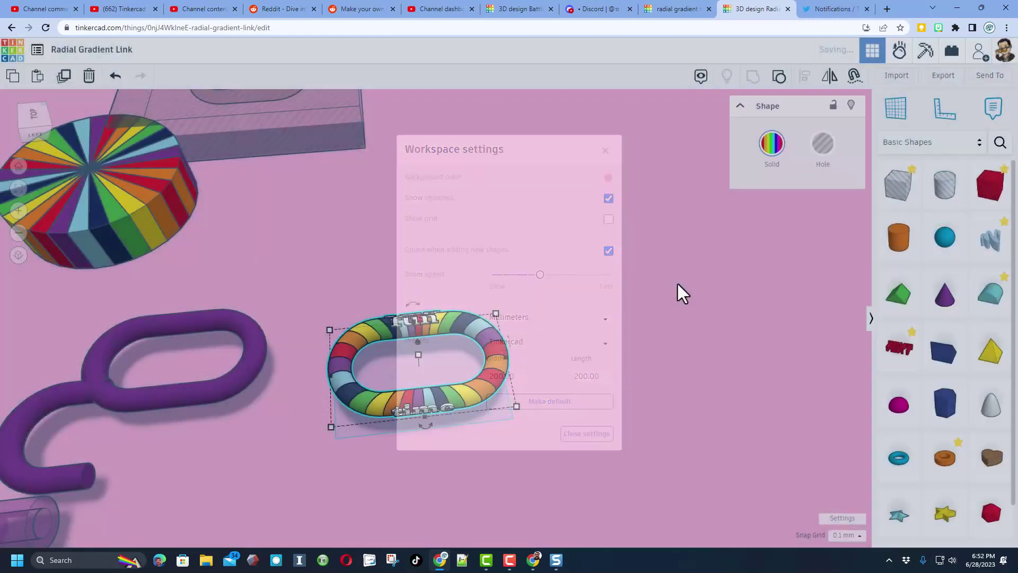
{"action": "right_click_drag", "start_coordinate": [678, 284], "coordinate": [607, 300]}
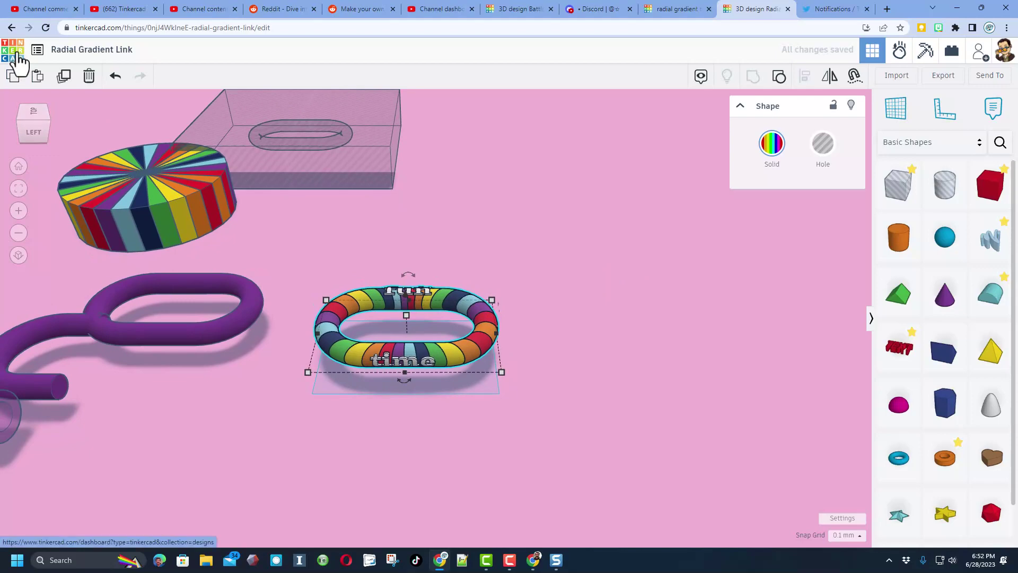
{"action": "left_click", "coordinate": [11, 50]}
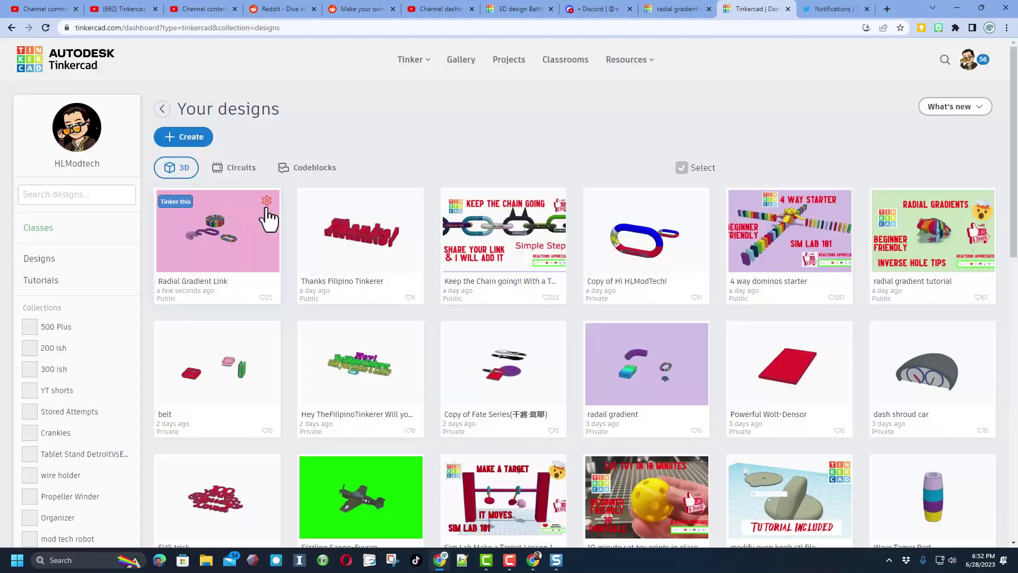
- Open the Radial Gradient Link design properties and add the tag 'hlmt23'
{"action": "left_click", "coordinate": [268, 215]}
{"action": "left_click", "coordinate": [201, 207]}
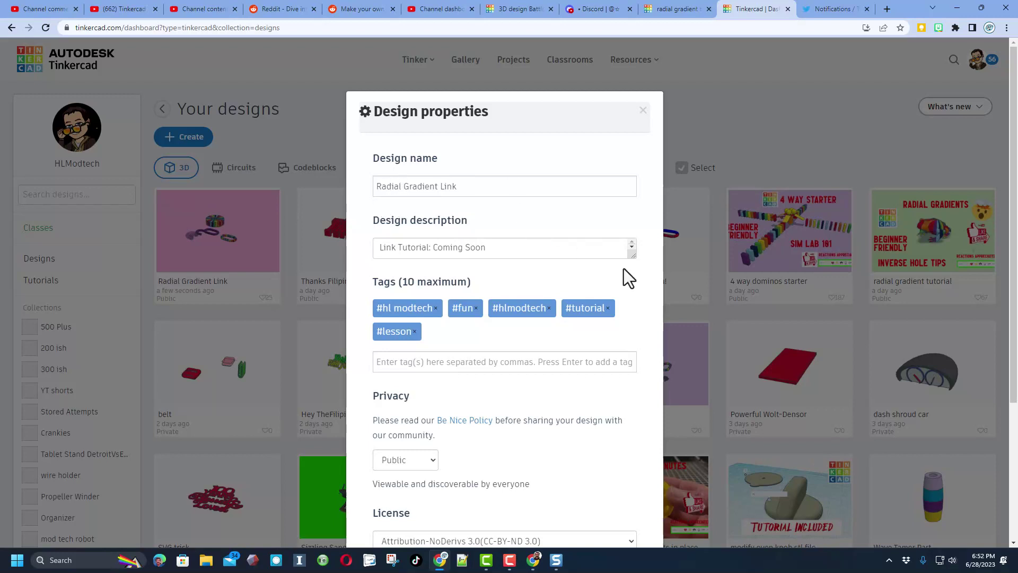
{"action": "left_click_drag", "start_coordinate": [632, 255], "coordinate": [640, 406]}
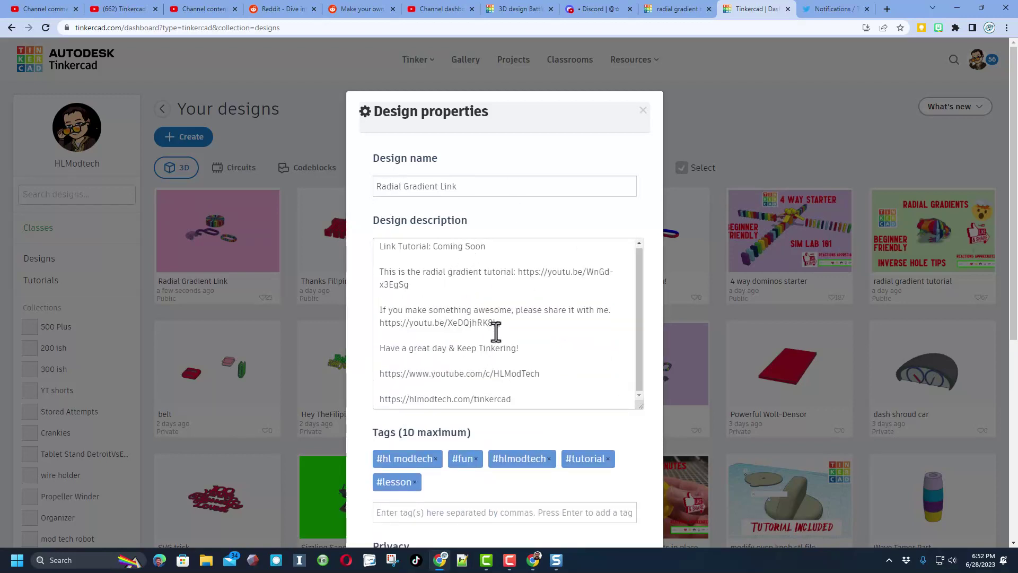
{"action": "scroll", "coordinate": [552, 300], "scroll_direction": "down", "scroll_amount": 3}
{"action": "scroll", "coordinate": [552, 291], "scroll_direction": "down", "scroll_amount": 1}
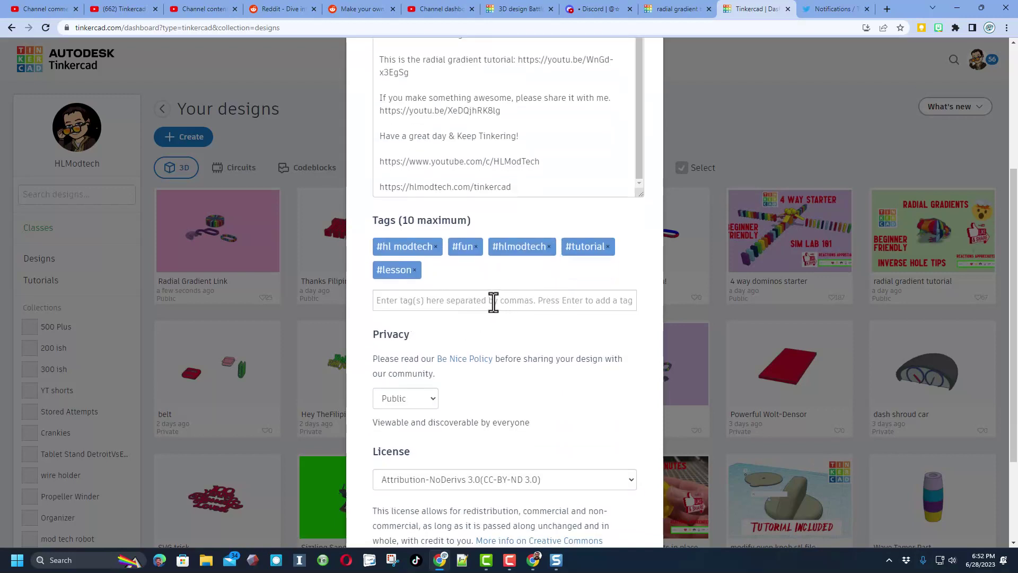
{"action": "left_click", "coordinate": [494, 301]}
{"action": "type", "text": "hlmt23"}
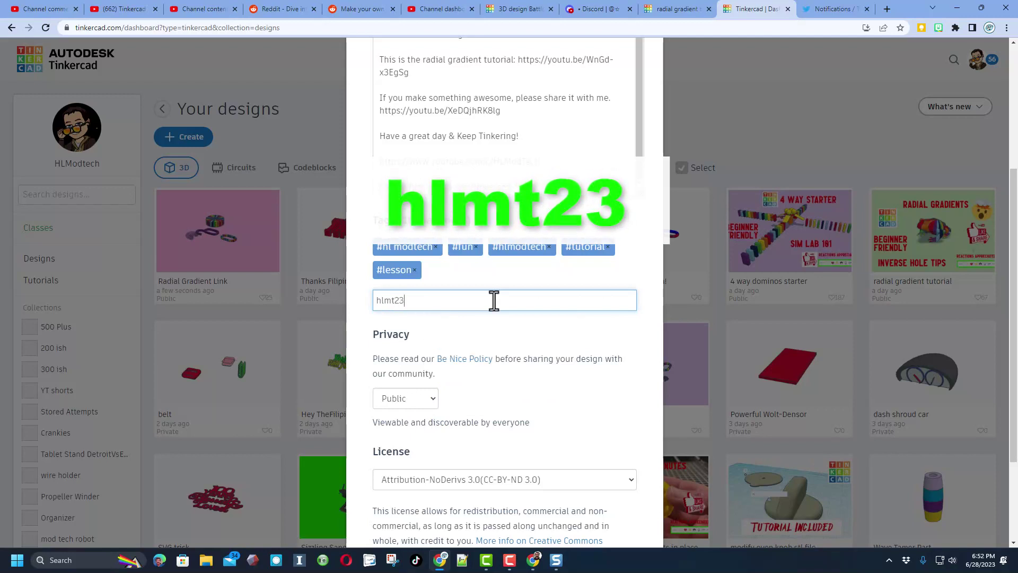
{"action": "key", "text": "Return"}
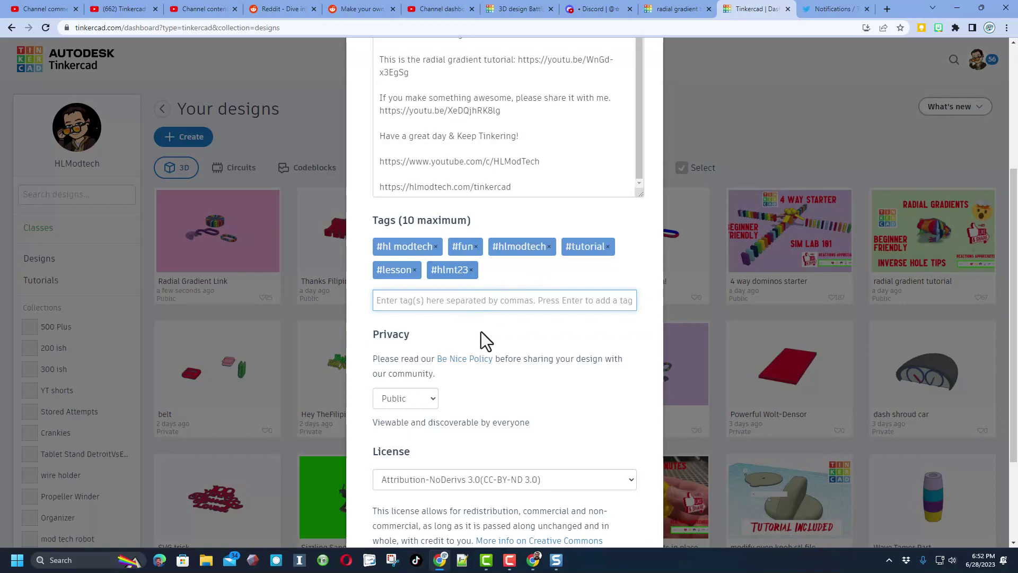
- Keep privacy Public and choose the Attribution-NoDerivs 3.0 licence
{"action": "left_click", "coordinate": [434, 397]}
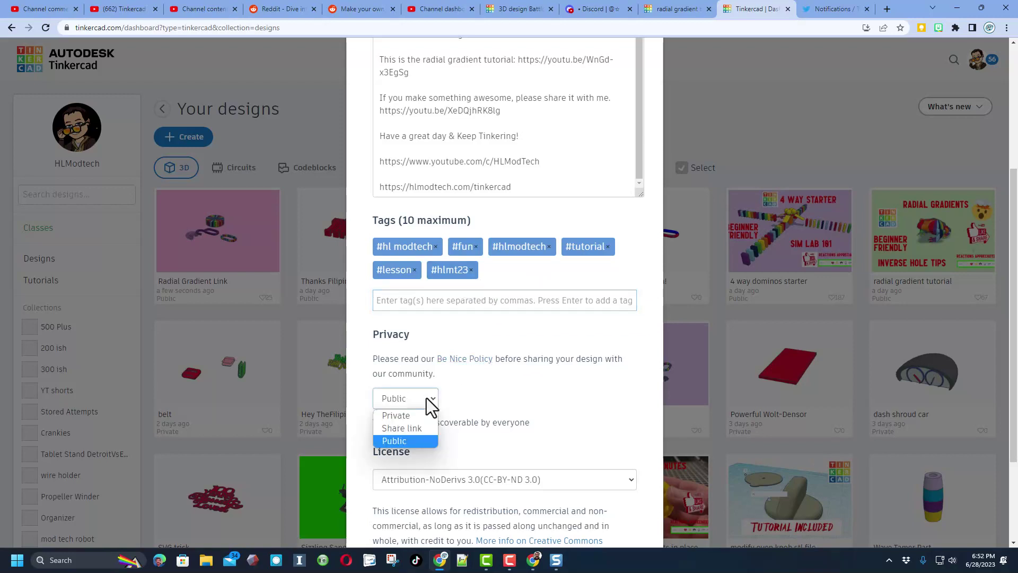
{"action": "left_click", "coordinate": [407, 440]}
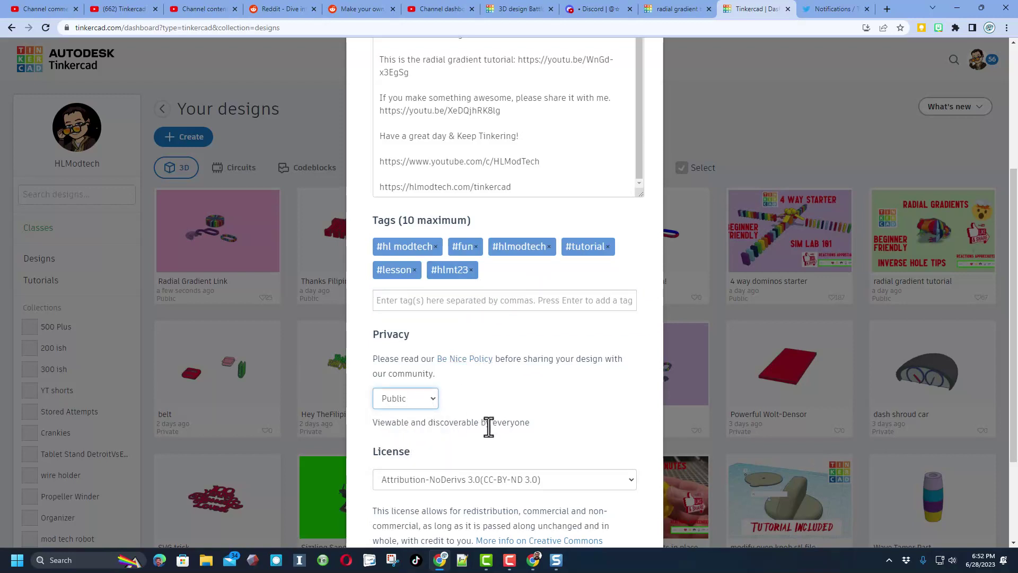
{"action": "left_click", "coordinate": [482, 482]}
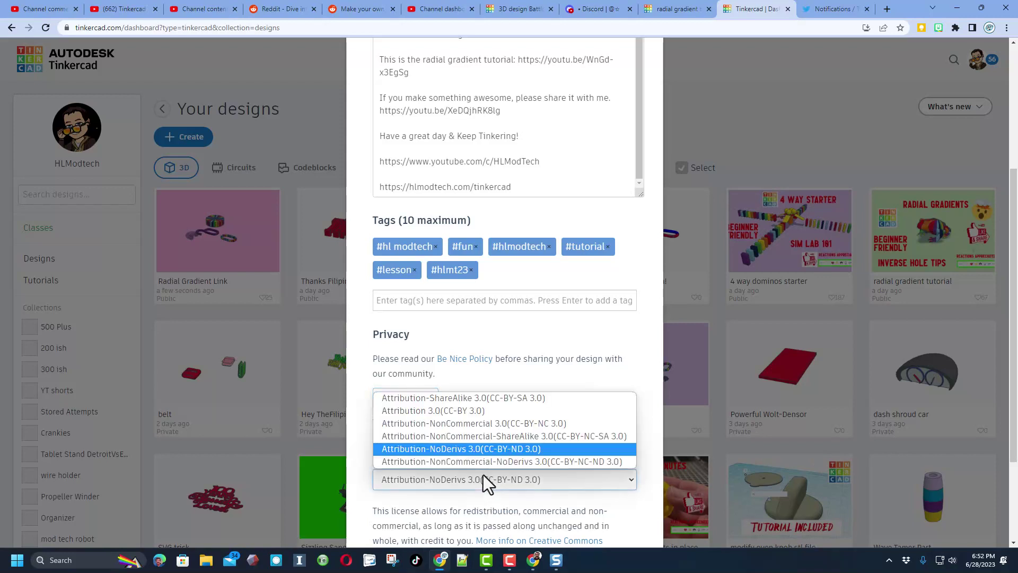
{"action": "left_click", "coordinate": [436, 450]}
{"action": "scroll", "coordinate": [559, 359], "scroll_direction": "up", "scroll_amount": 3}
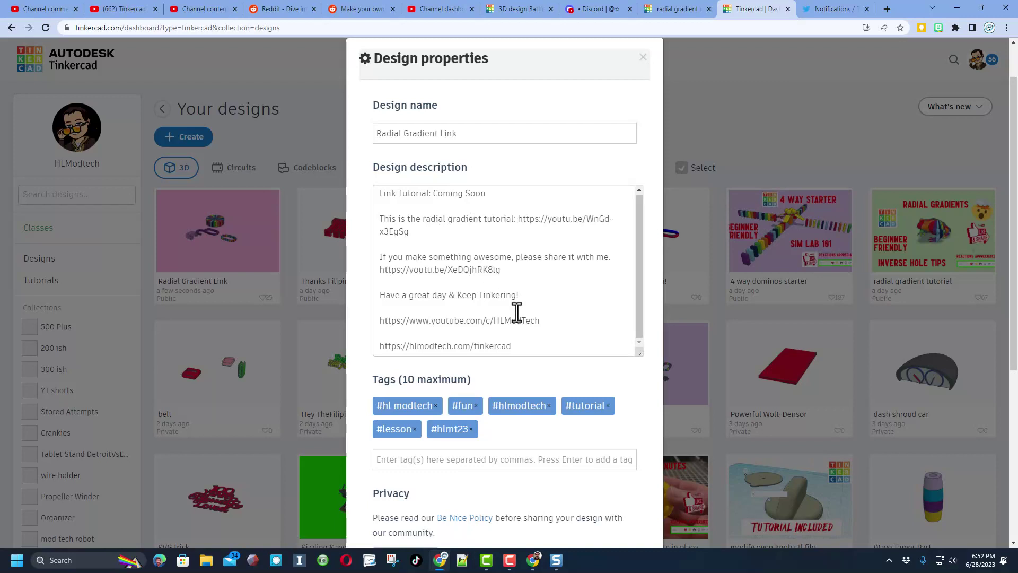
{"action": "scroll", "coordinate": [525, 303], "scroll_direction": "down", "scroll_amount": 3}
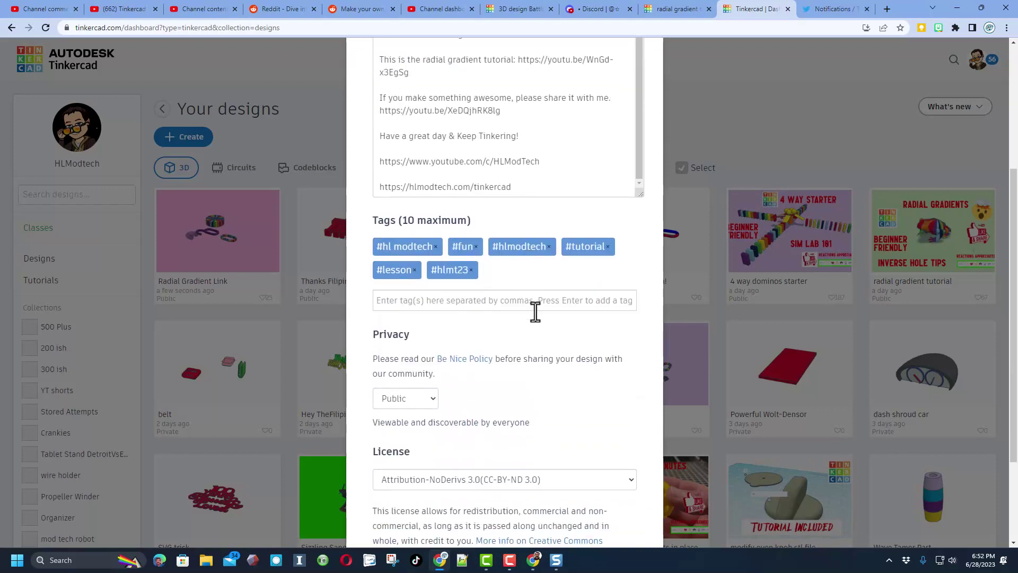
{"action": "scroll", "coordinate": [557, 332], "scroll_direction": "down", "scroll_amount": 3}
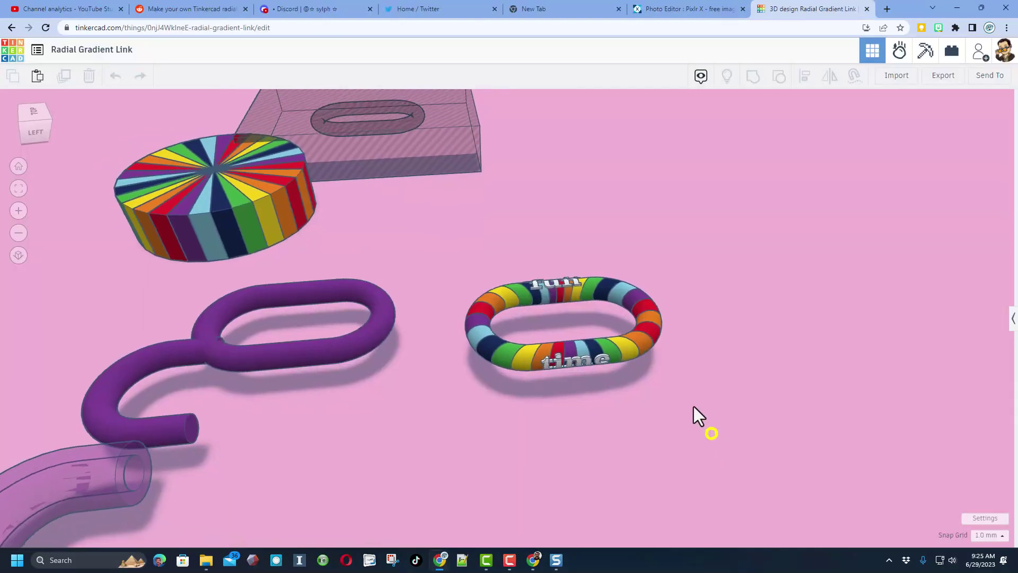
{"action": "right_click_drag", "start_coordinate": [694, 406], "coordinate": [671, 406]}
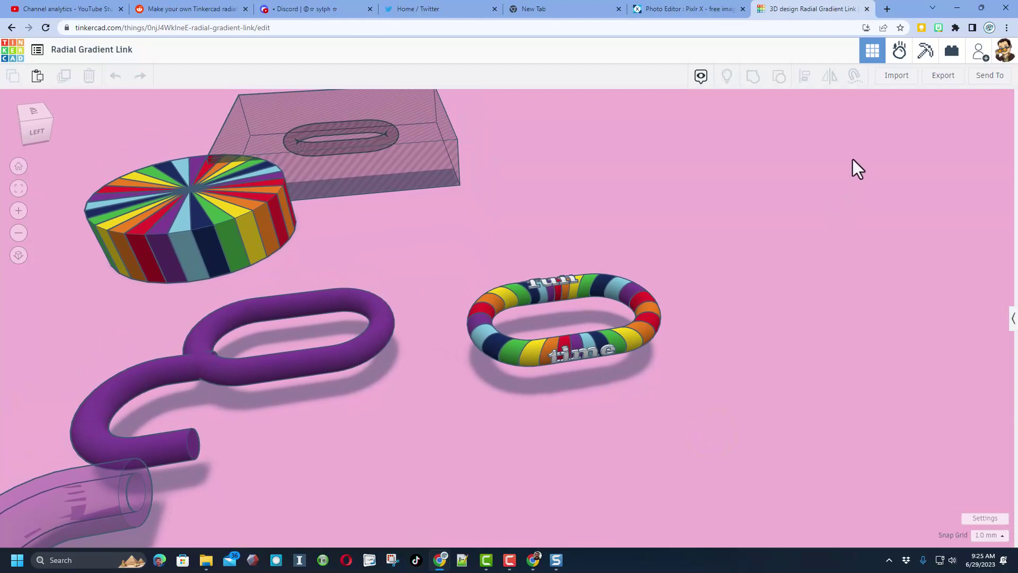
- Generate a new collaboration link for the design and copy it
{"action": "left_click", "coordinate": [979, 52]}
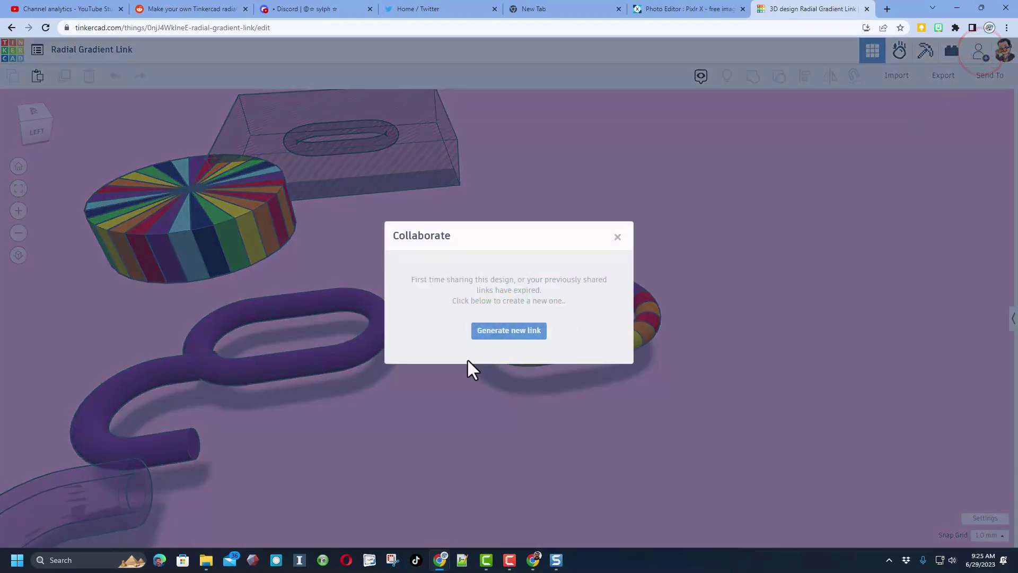
{"action": "left_click", "coordinate": [488, 332]}
{"action": "left_click", "coordinate": [519, 295]}
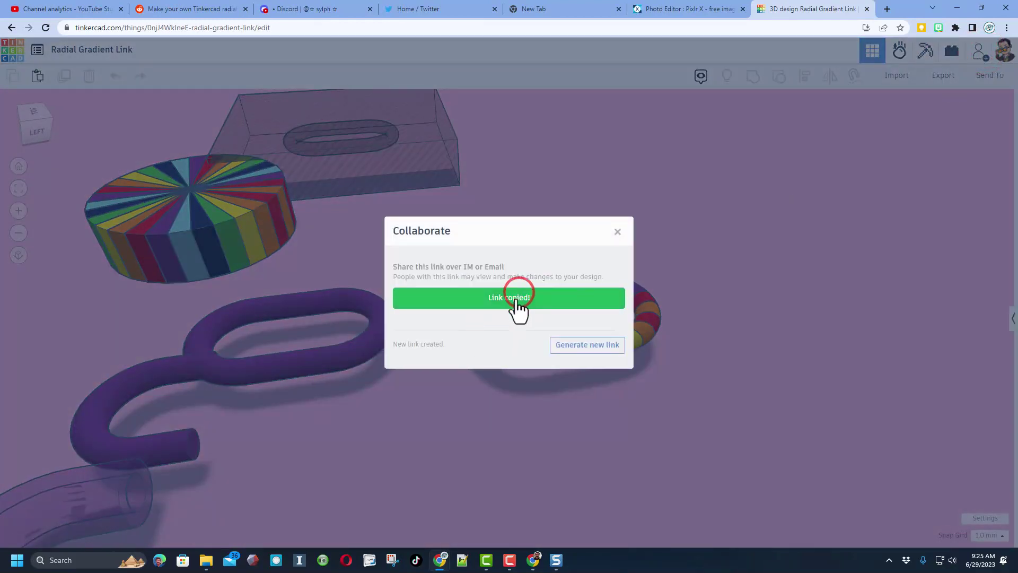
{"action": "left_click", "coordinate": [617, 232]}
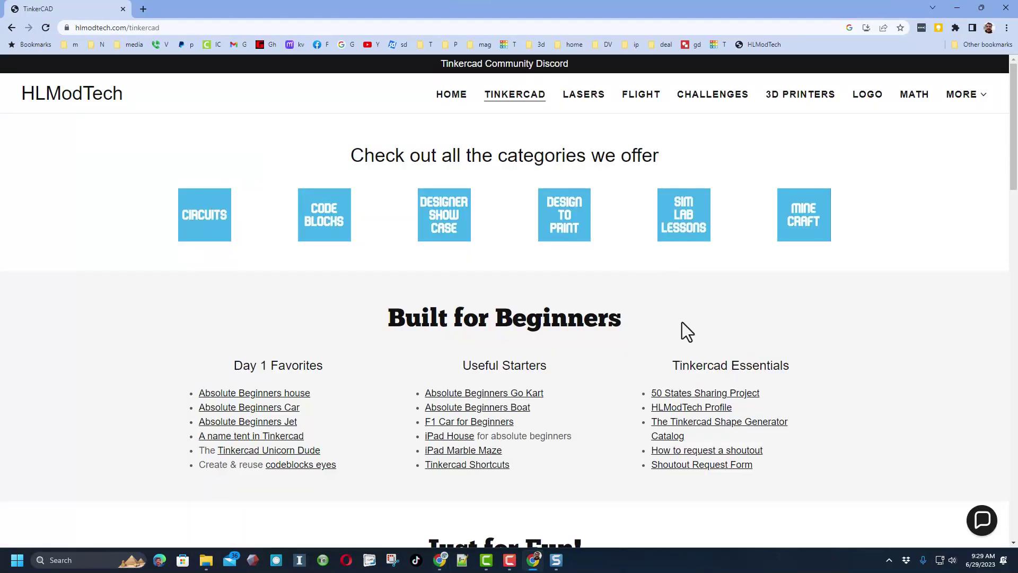
- From HLModTech's Tinkercad profile, open the Keep the Chain going design and expand its full description
{"action": "left_click", "coordinate": [686, 407]}
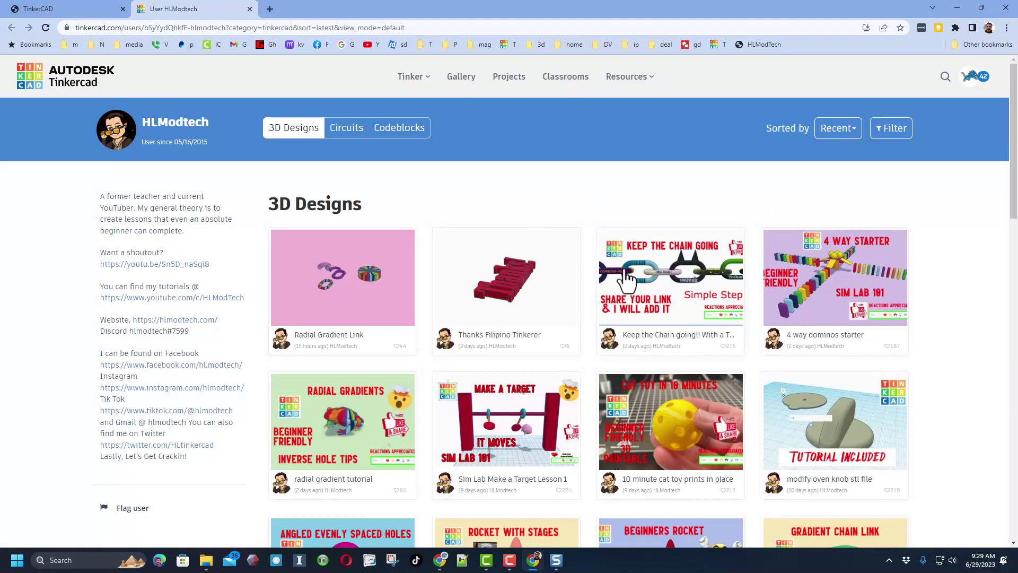
{"action": "left_click", "coordinate": [677, 276]}
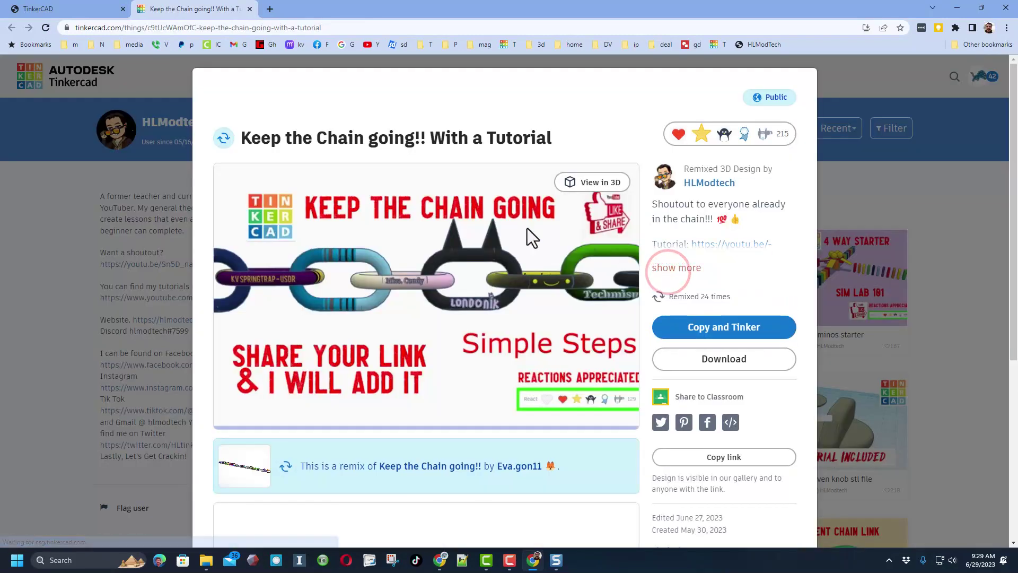
{"action": "left_click", "coordinate": [660, 269]}
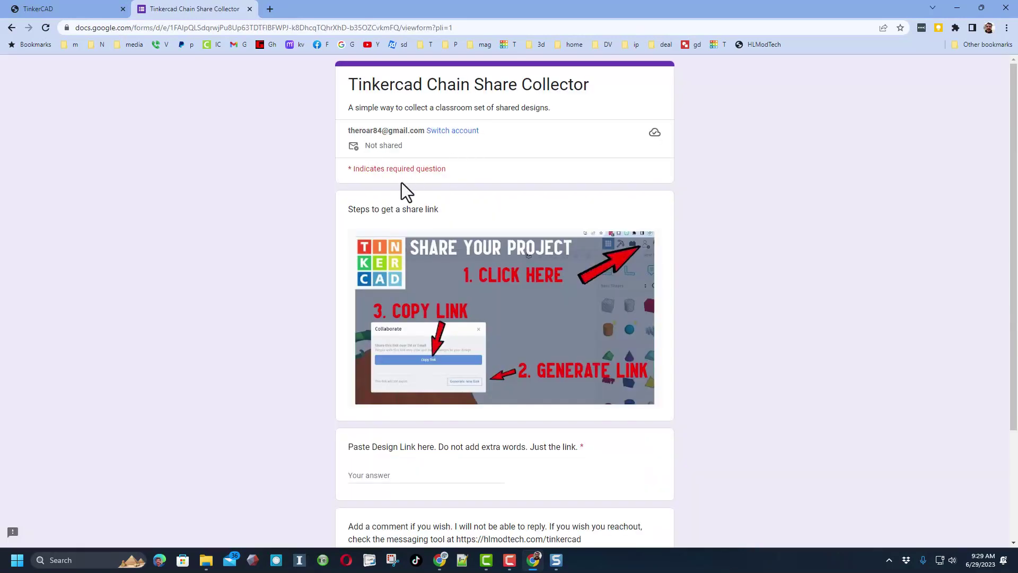
- Paste the copied Tinkercad share link into the design-link field, add the comment 'Hi', and submit
{"action": "left_click", "coordinate": [385, 475]}
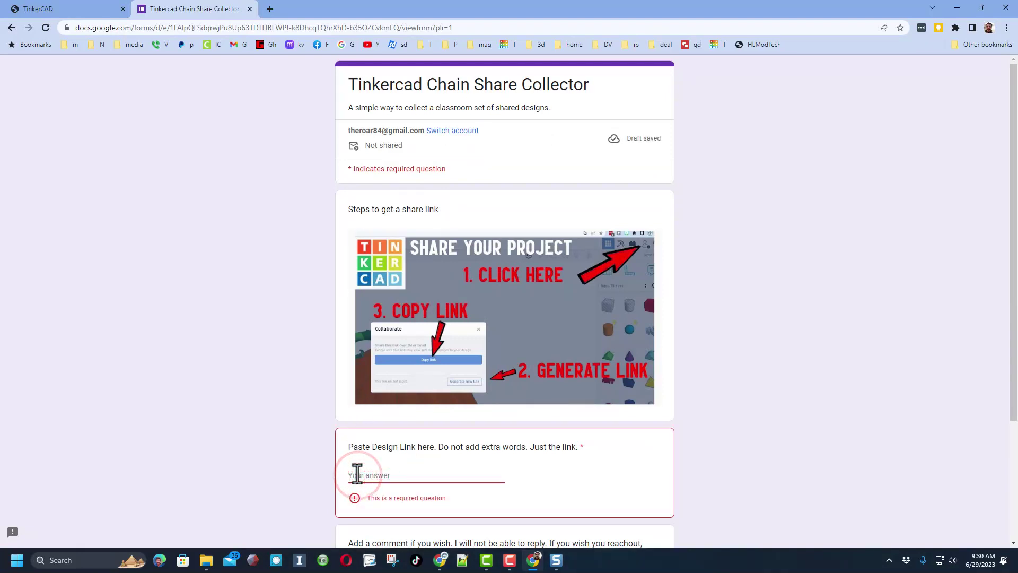
{"action": "key", "text": "ctrl+v"}
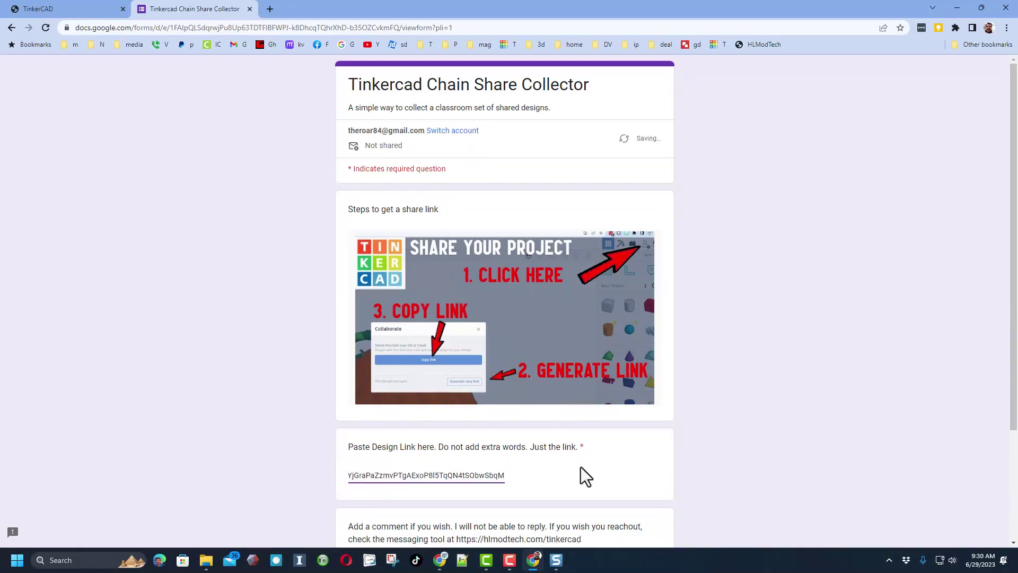
{"action": "scroll", "coordinate": [581, 467], "scroll_direction": "down", "scroll_amount": 2}
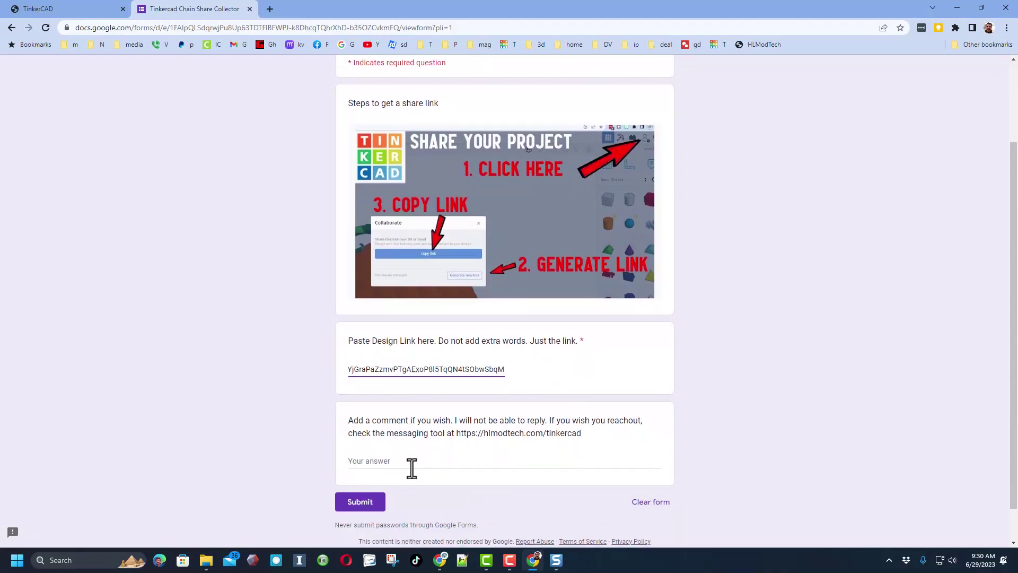
{"action": "left_click", "coordinate": [411, 467]}
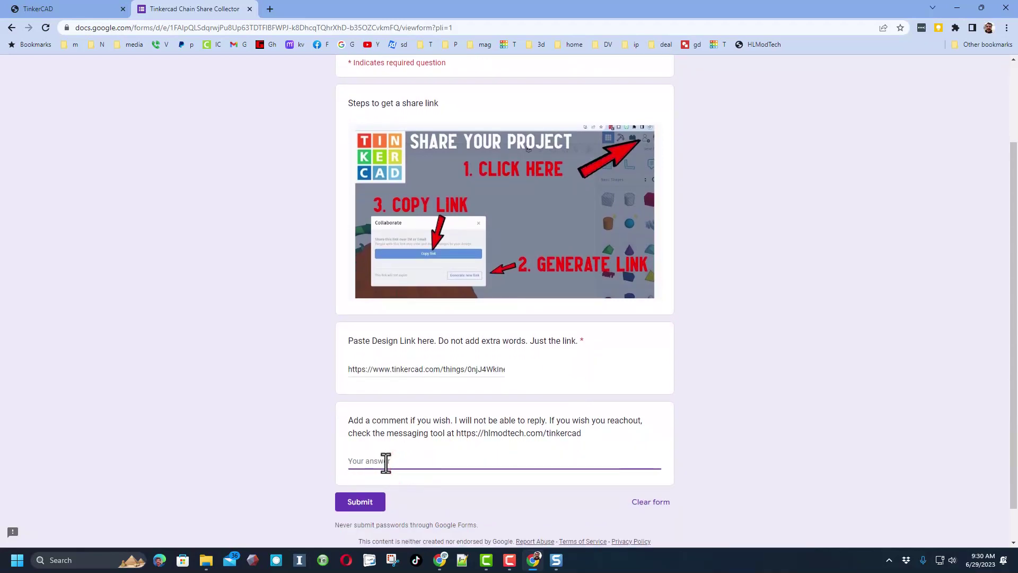
{"action": "left_click", "coordinate": [365, 505]}
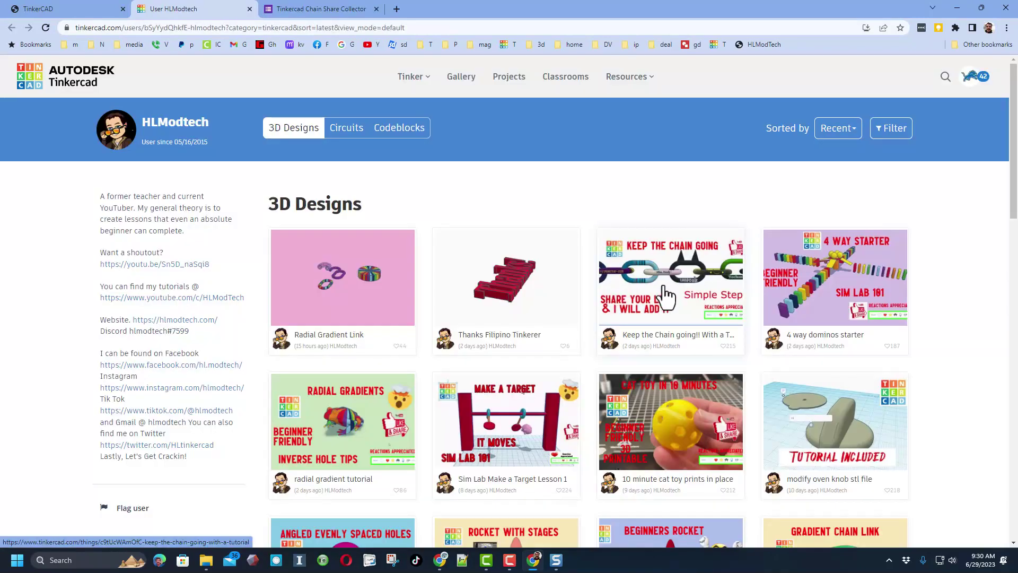
- Open an editable copy of Keep the Chain going, review its numbered notes, and focus on the blue end link
{"action": "left_click", "coordinate": [684, 290]}
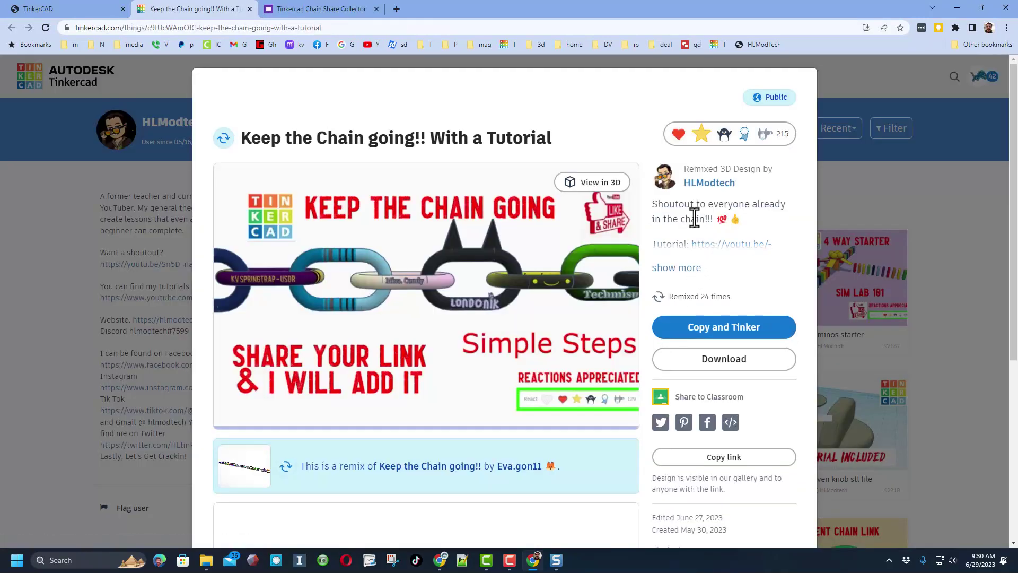
{"action": "left_click", "coordinate": [722, 133]}
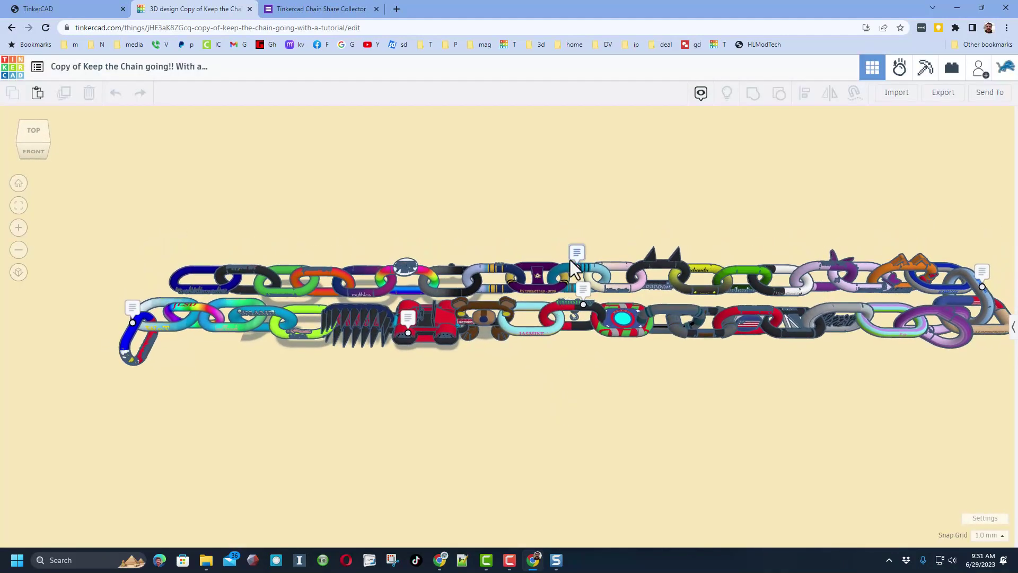
{"action": "mouse_move", "coordinate": [578, 258]}
{"action": "mouse_move", "coordinate": [983, 278]}
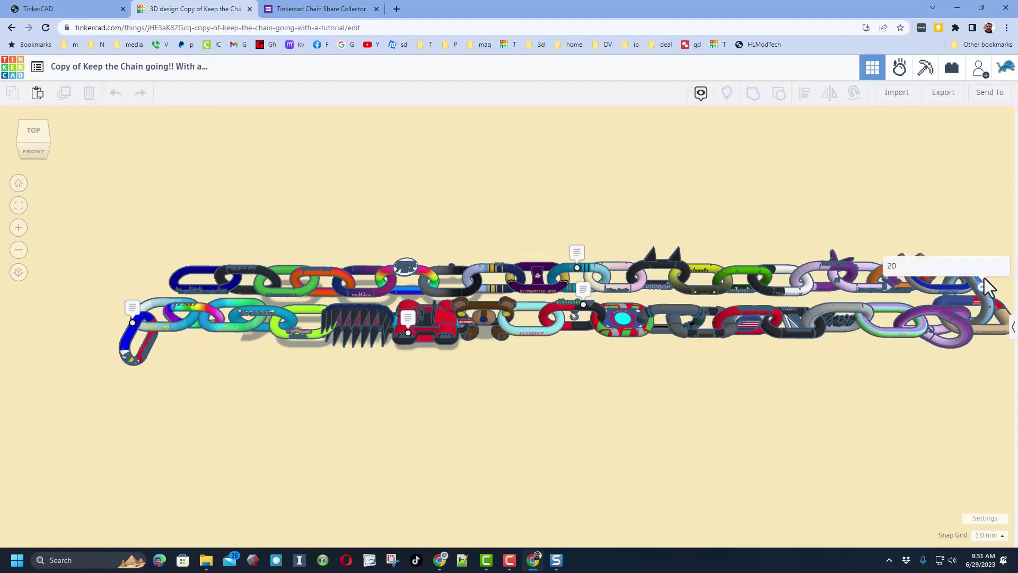
{"action": "mouse_move", "coordinate": [581, 292]}
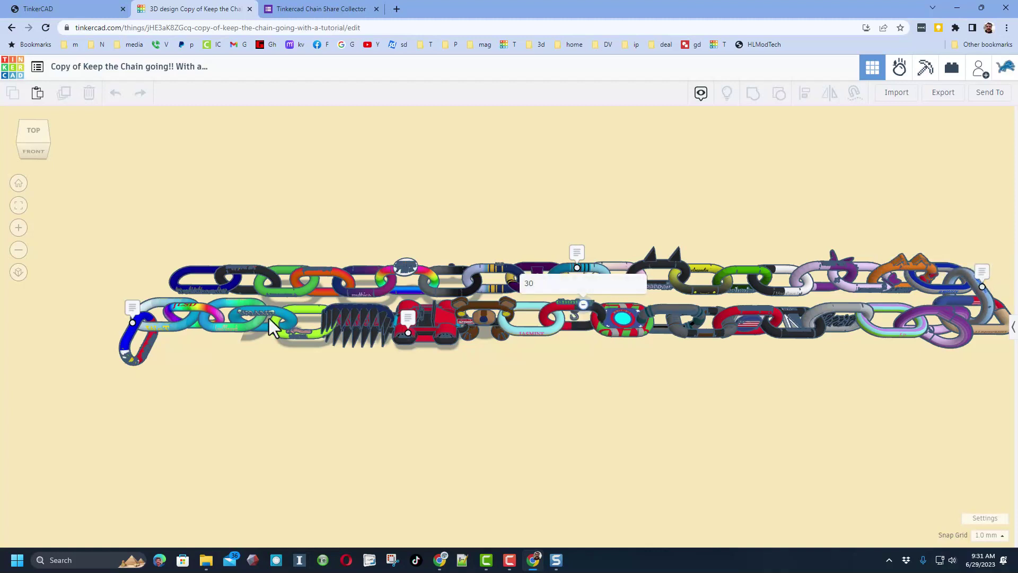
{"action": "mouse_move", "coordinate": [135, 308]}
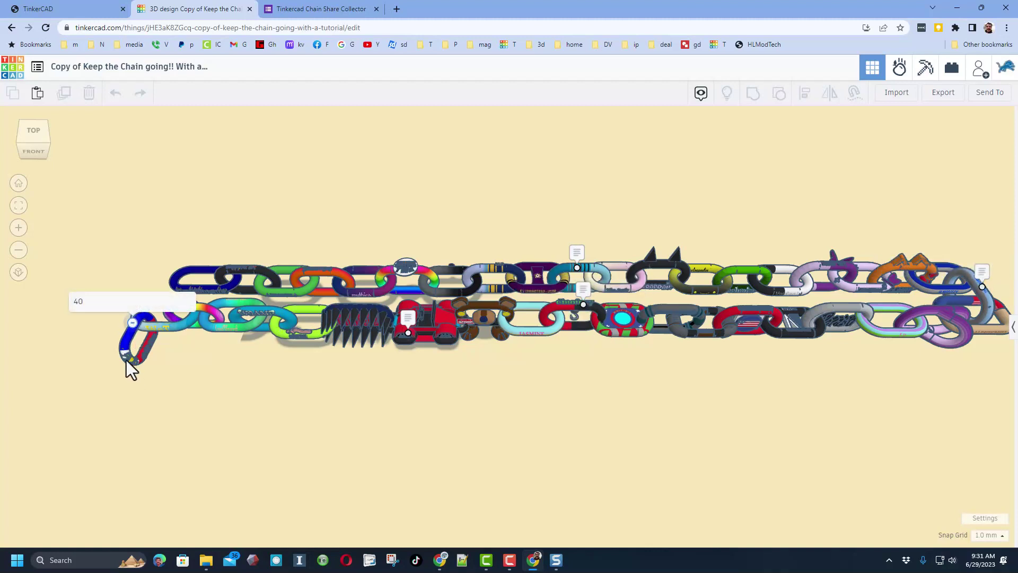
{"action": "left_click", "coordinate": [128, 359]}
{"action": "key", "text": "f"}
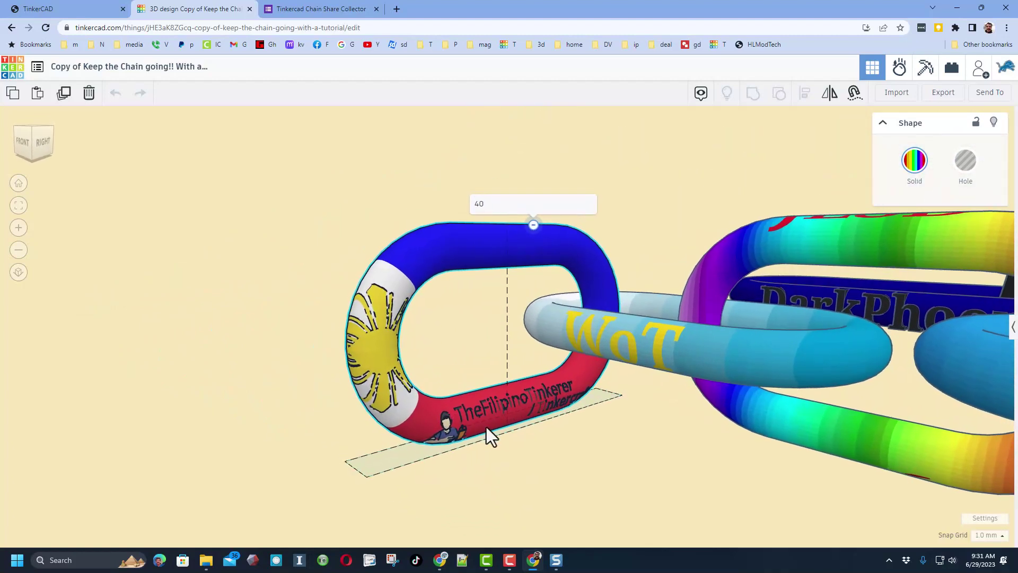
{"action": "right_click_drag", "start_coordinate": [501, 409], "coordinate": [644, 466]}
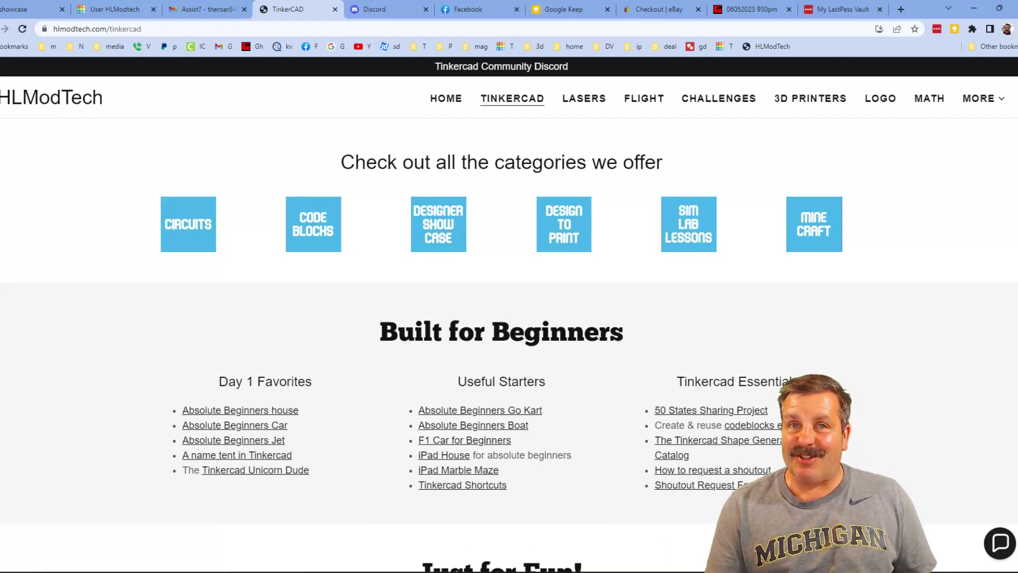
{"action": "left_click", "coordinate": [998, 534]}
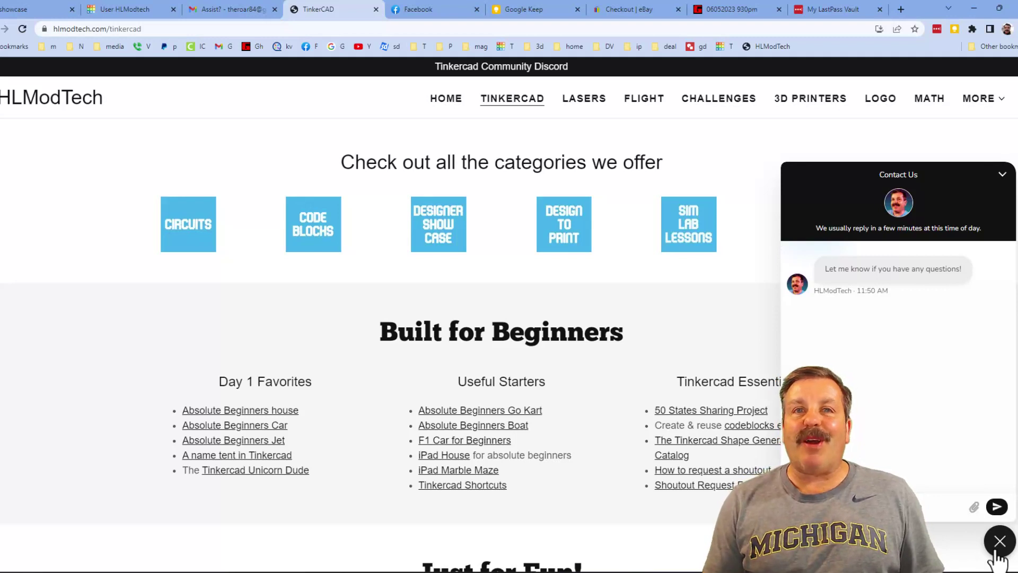
{"action": "left_click", "coordinate": [996, 552]}
{"action": "mouse_move", "coordinate": [387, 43]}
{"action": "left_mouse_down"}
{"action": "mouse_move", "coordinate": [519, 86]}
{"action": "mouse_move", "coordinate": [438, 43]}
{"action": "mouse_move", "coordinate": [634, 41]}
{"action": "left_mouse_up"}
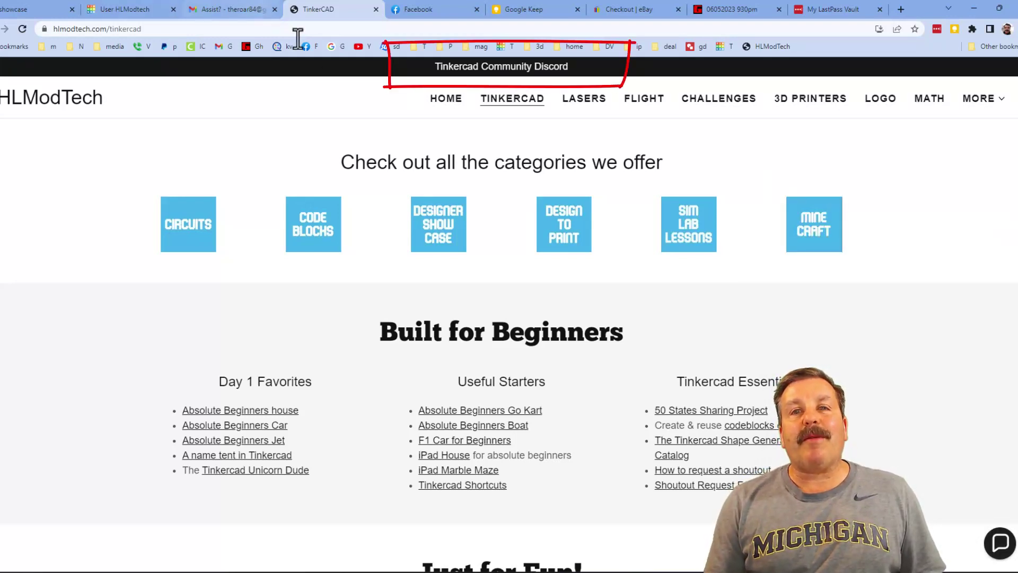
{"action": "left_click", "coordinate": [480, 73]}
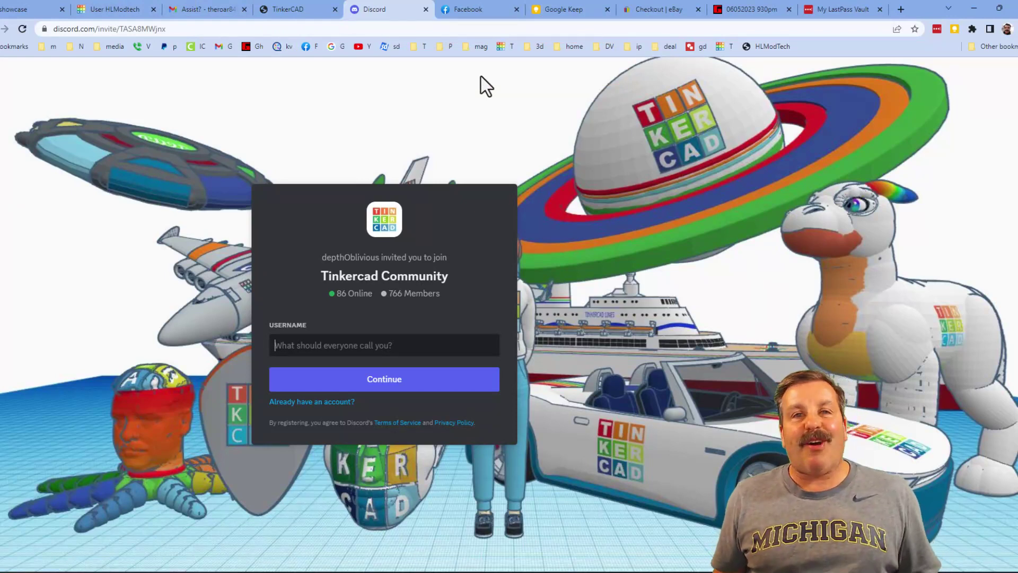
{"action": "key", "text": "ctrl+shift+Tab"}
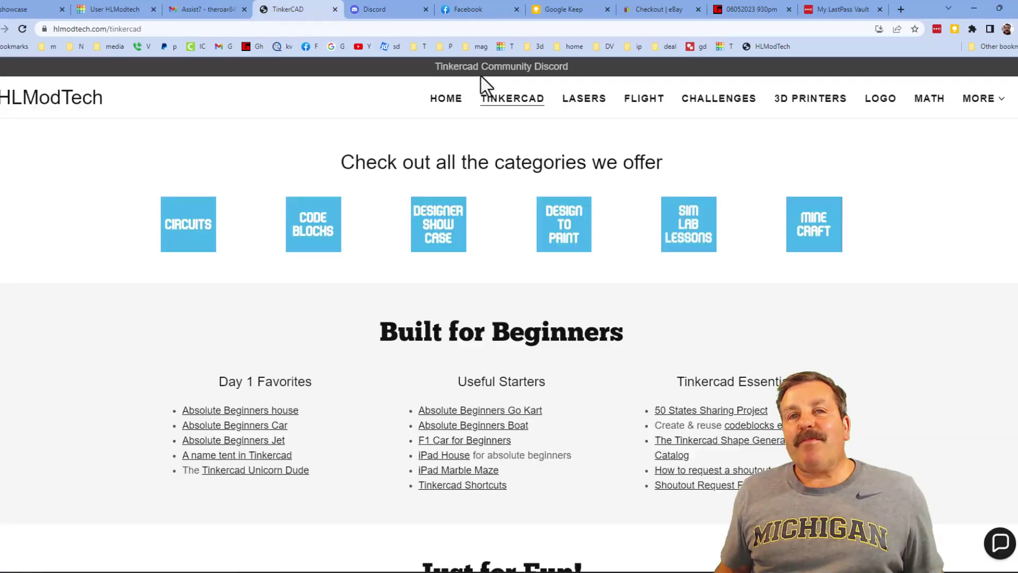